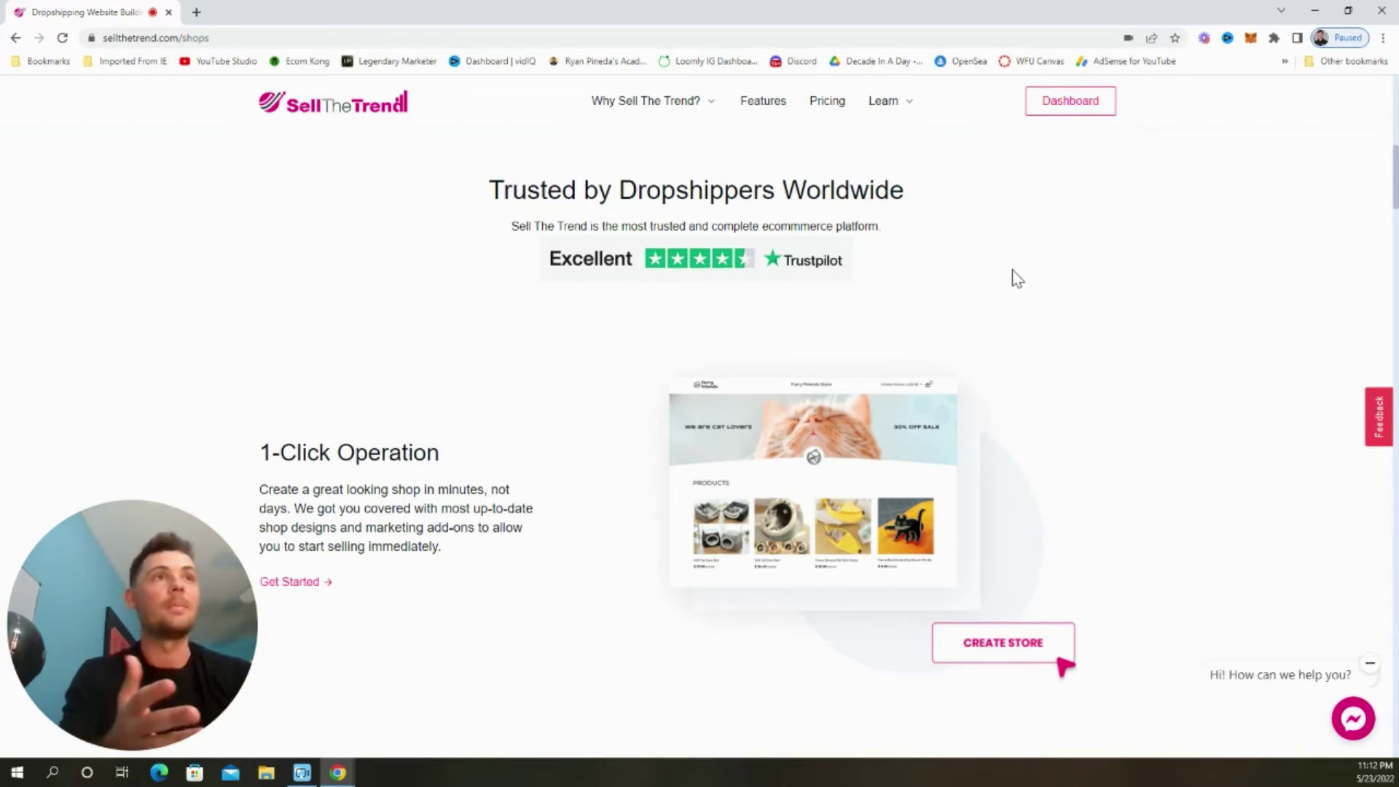
Step: Scroll the Shops landing page down to 'Check Out More of Sell The Trend's Powerful Features'
scroll(1012, 278, "down", 1)
scroll(1020, 339, "down", 2)
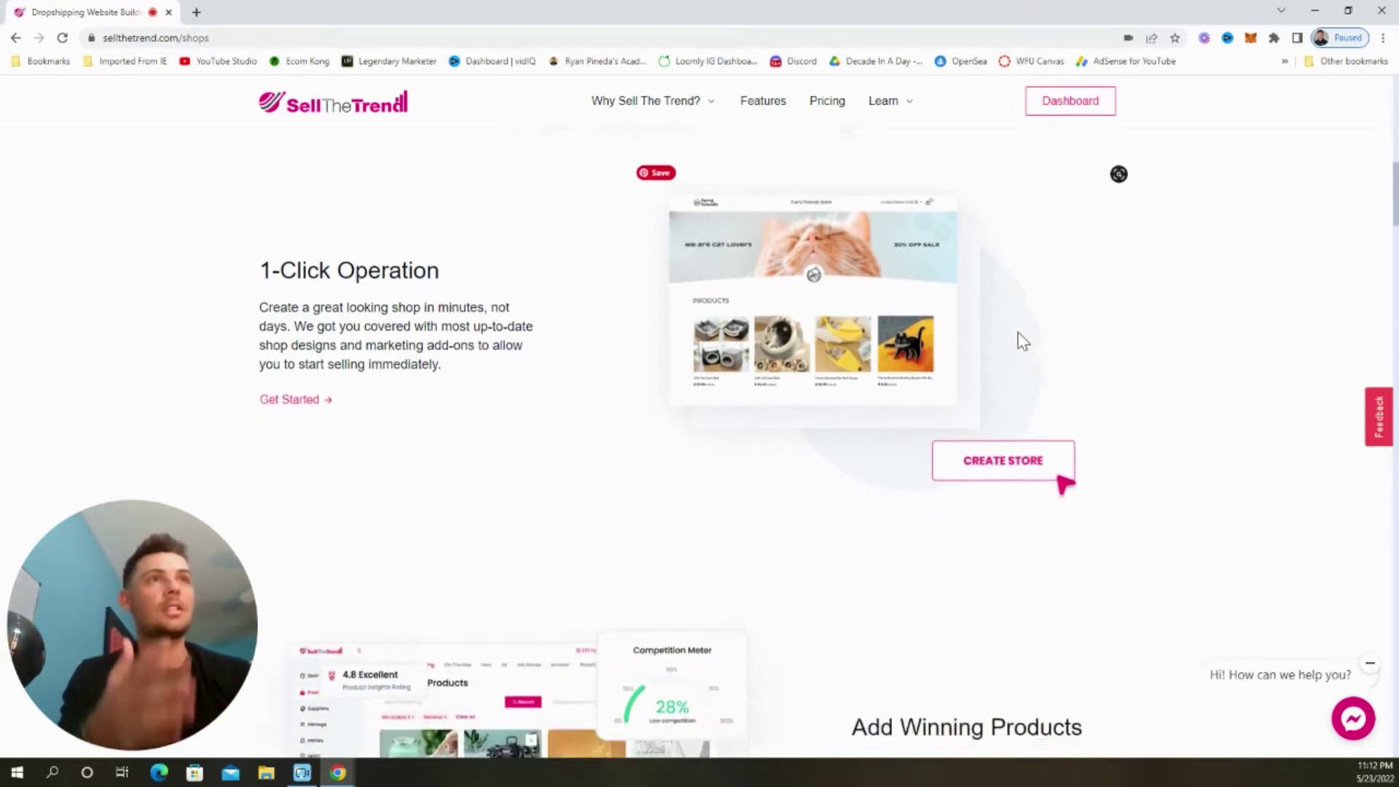
scroll(1019, 339, "down", 5)
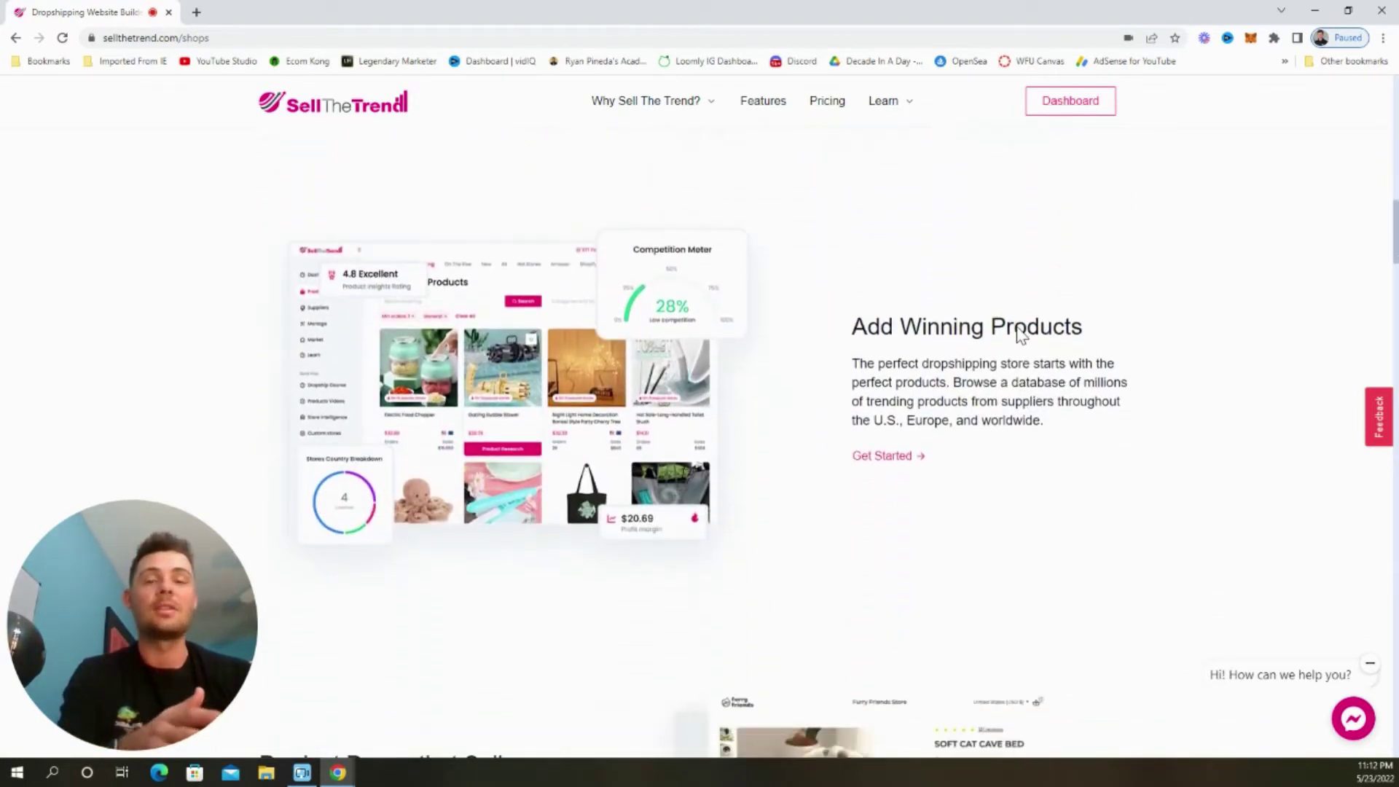
scroll(1085, 306, "down", 5)
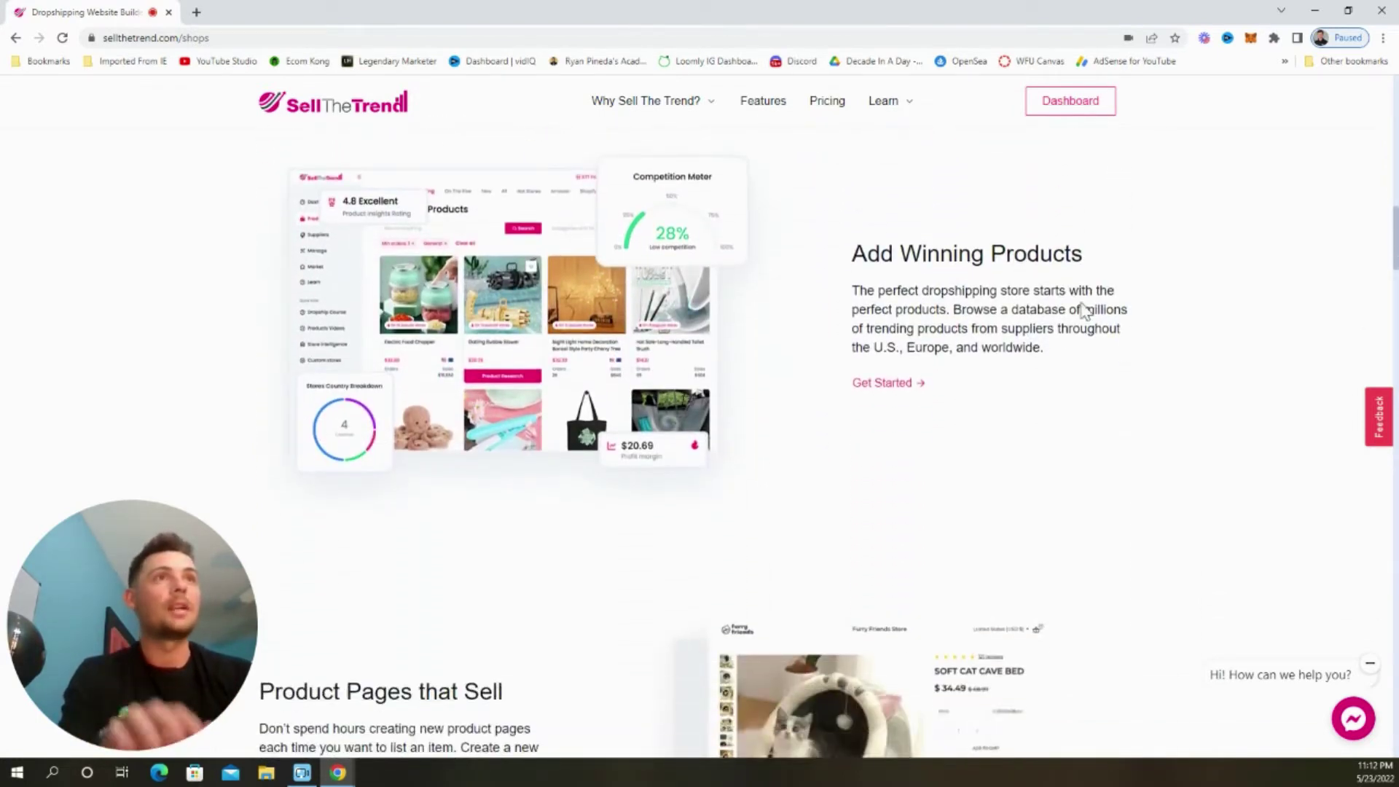
scroll(1081, 310, "down", 2)
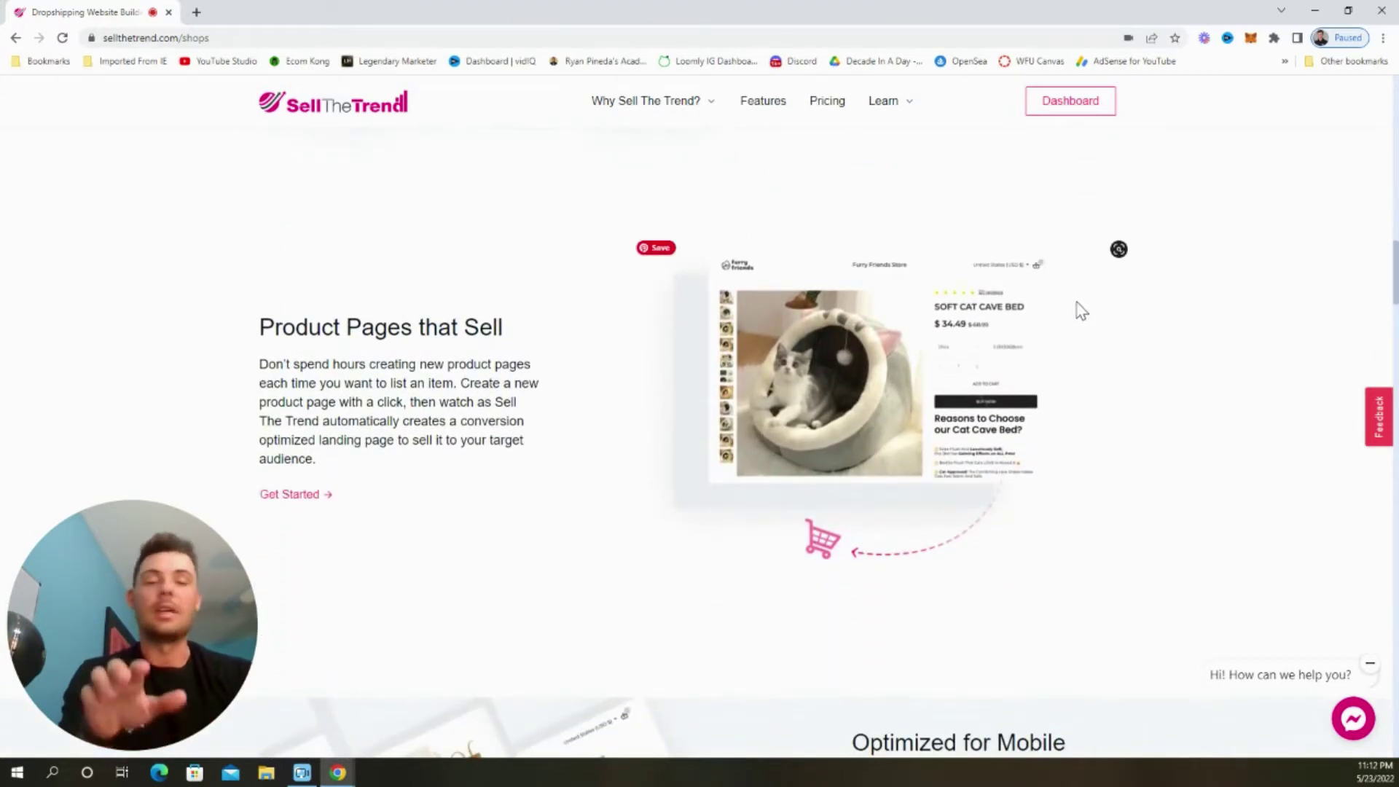
scroll(1080, 313, "down", 2)
scroll(1081, 315, "down", 8)
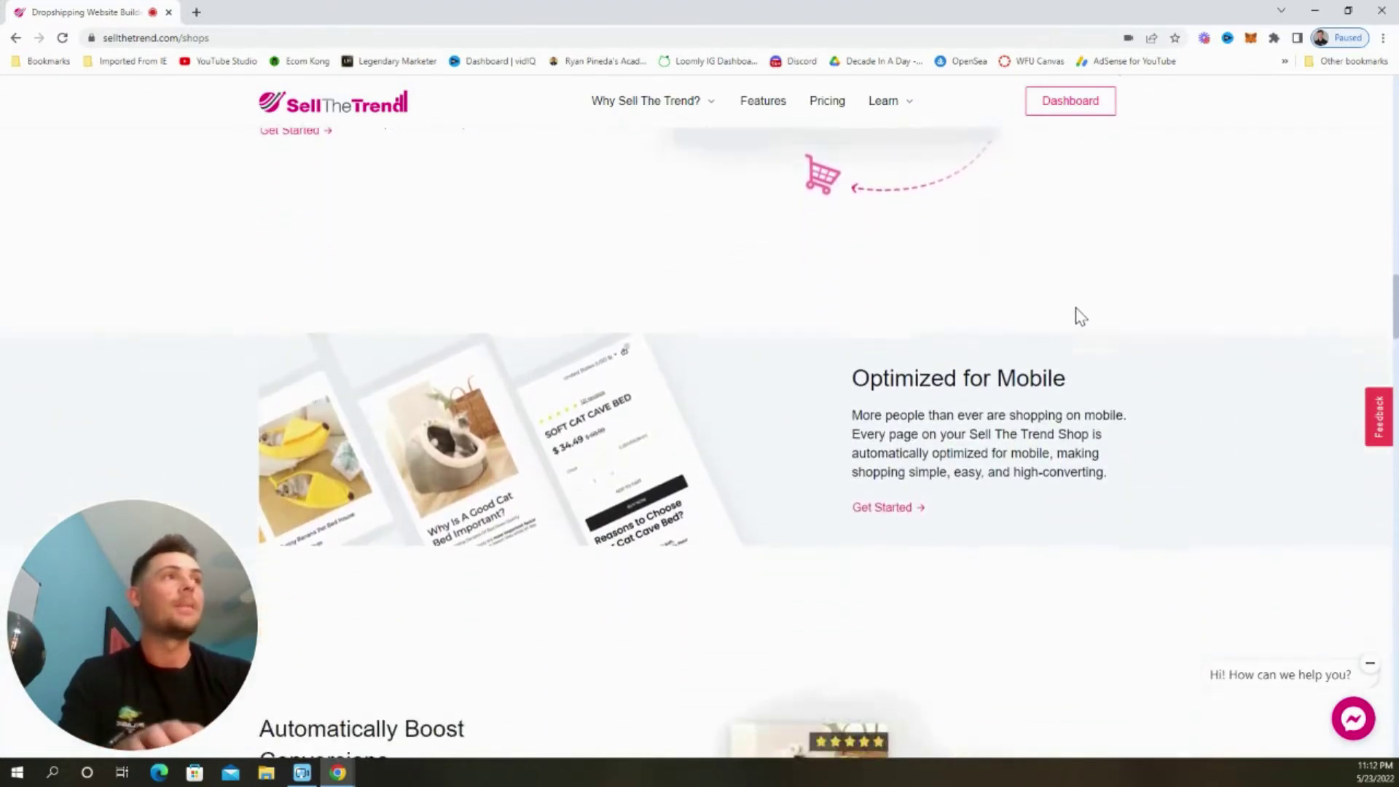
scroll(1073, 313, "down", 1)
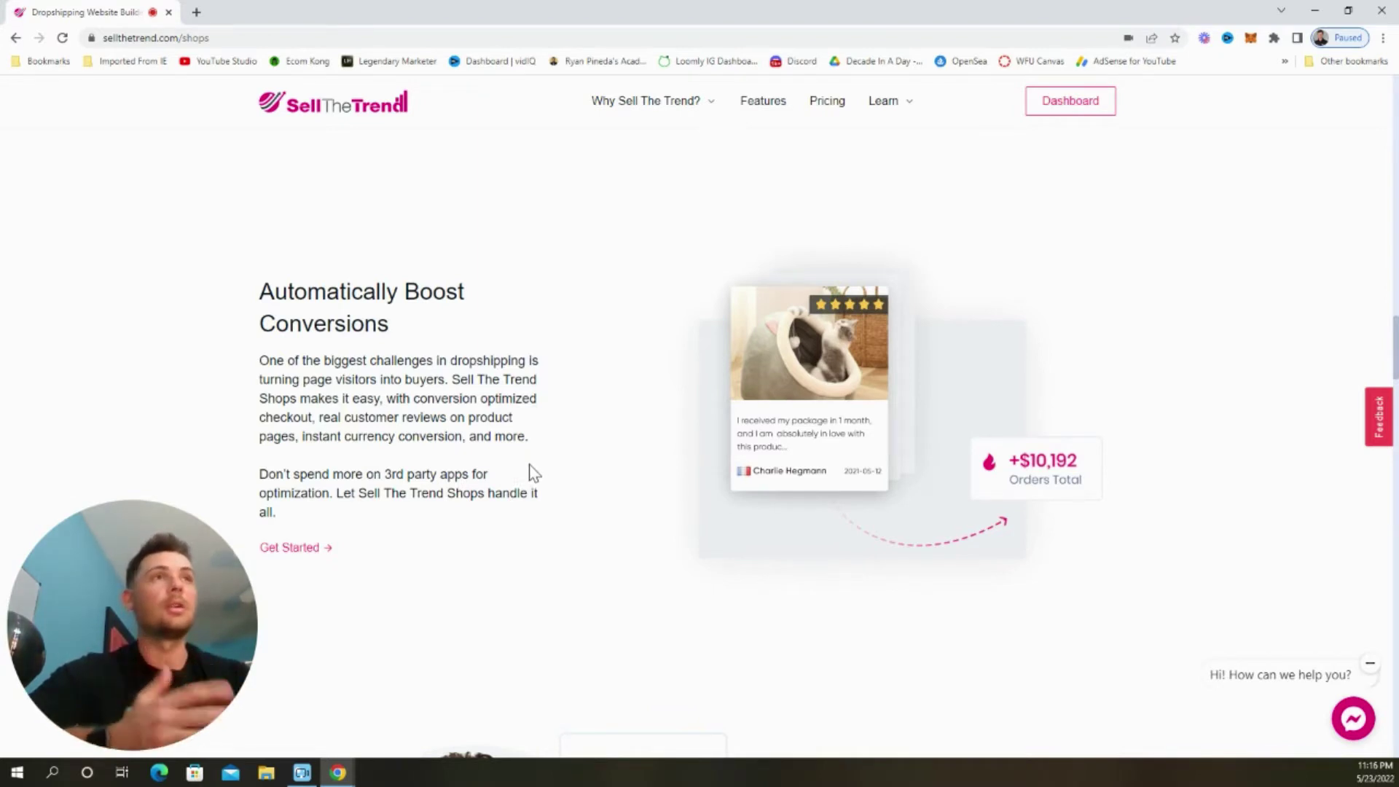
scroll(552, 499, "down", 7)
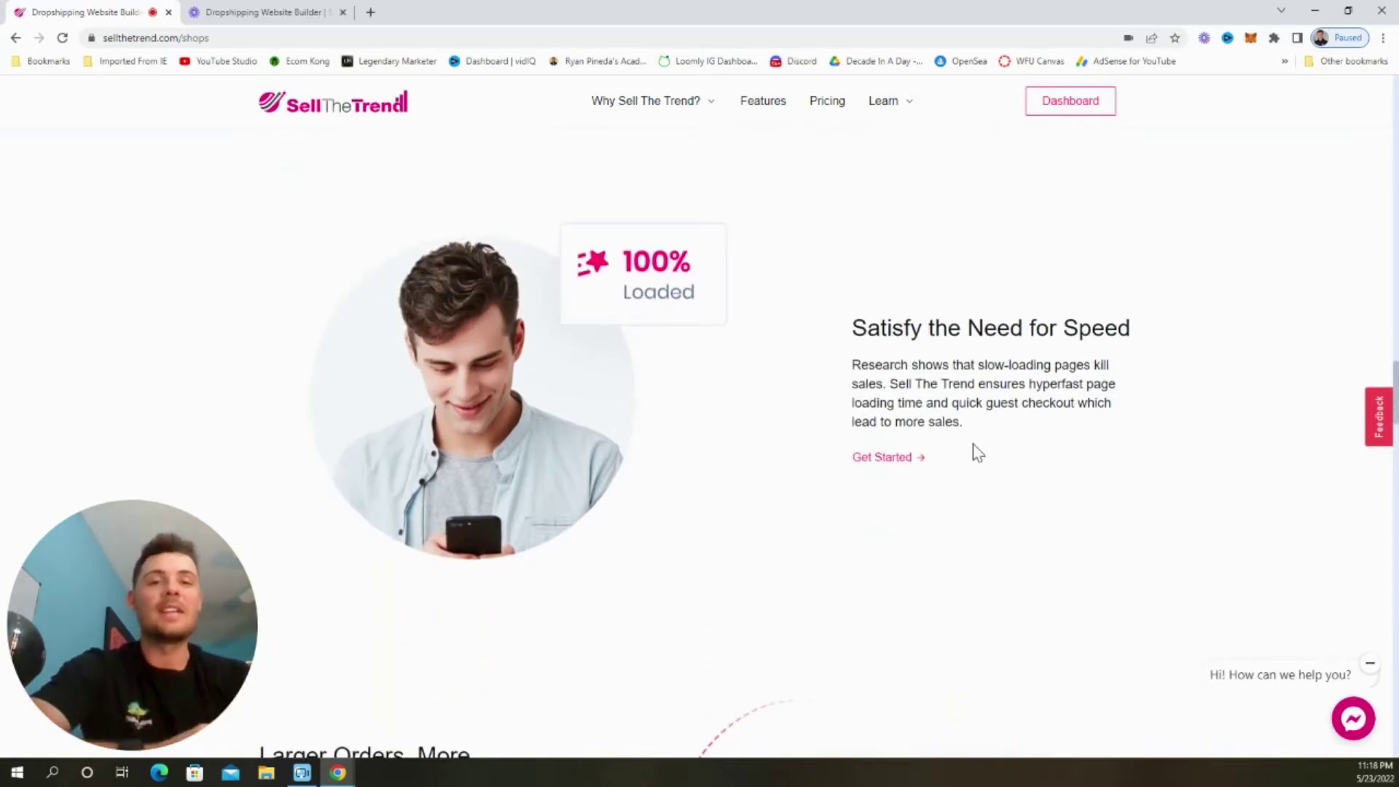
scroll(973, 448, "down", 5)
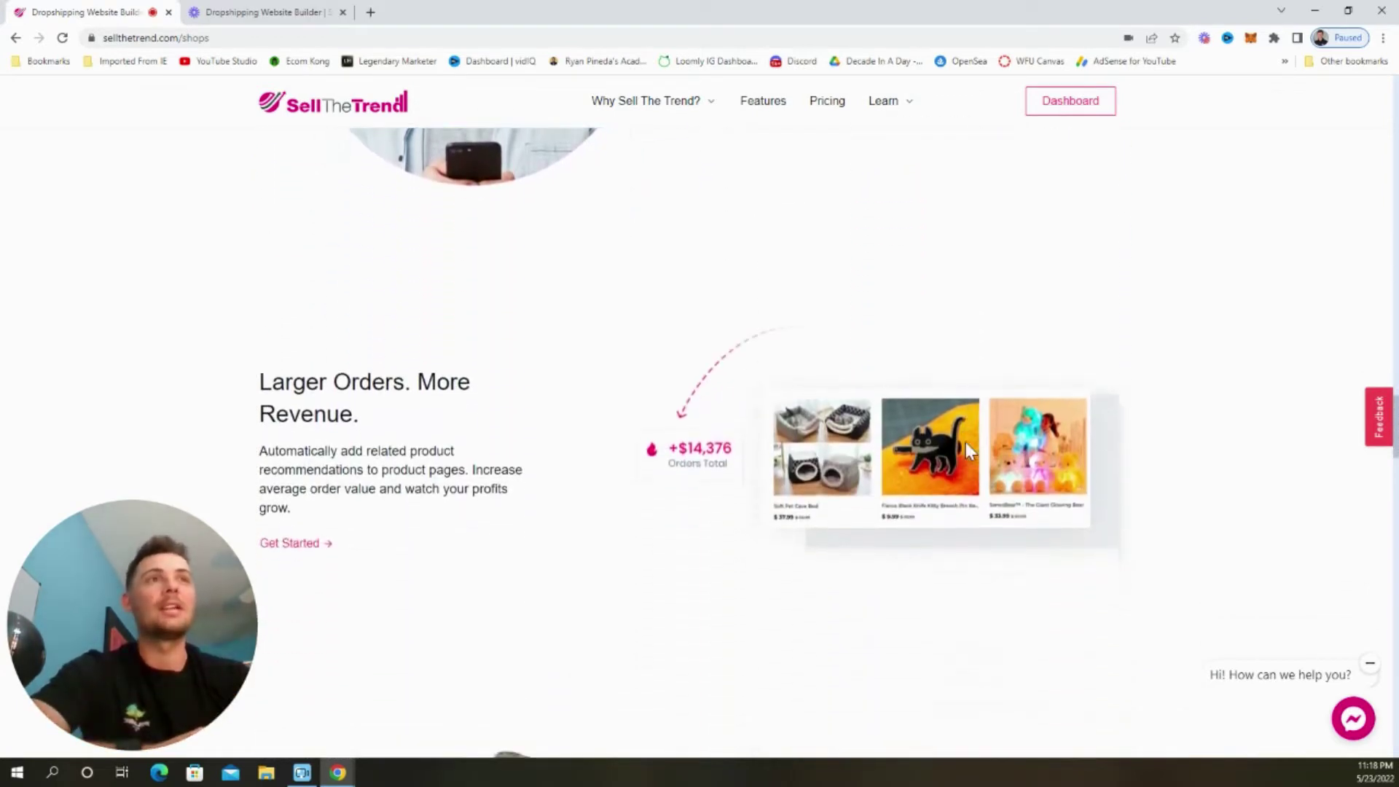
scroll(966, 443, "down", 2)
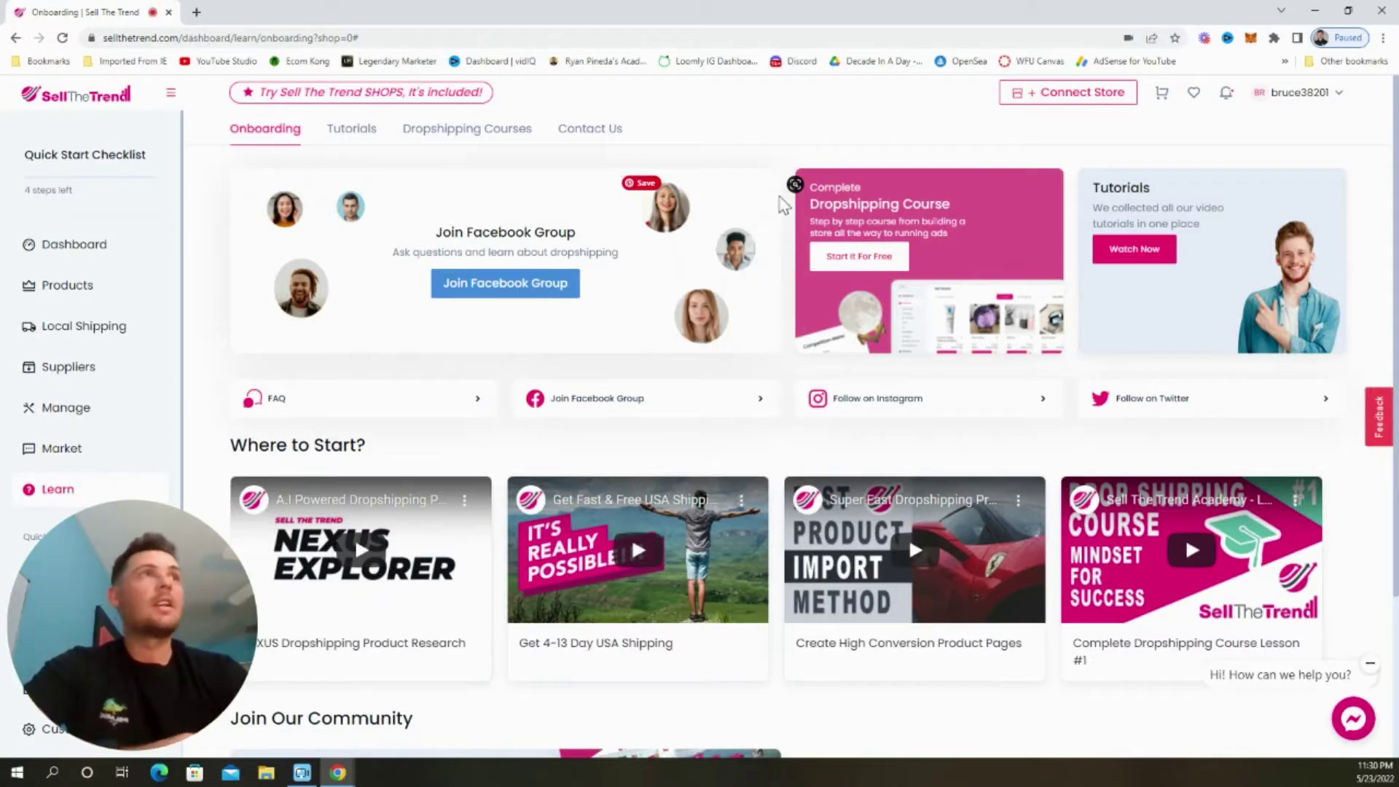
Step: Connect a new SellTheTrend Shops store and confirm Avid Fitness as its name
left_click(1065, 95)
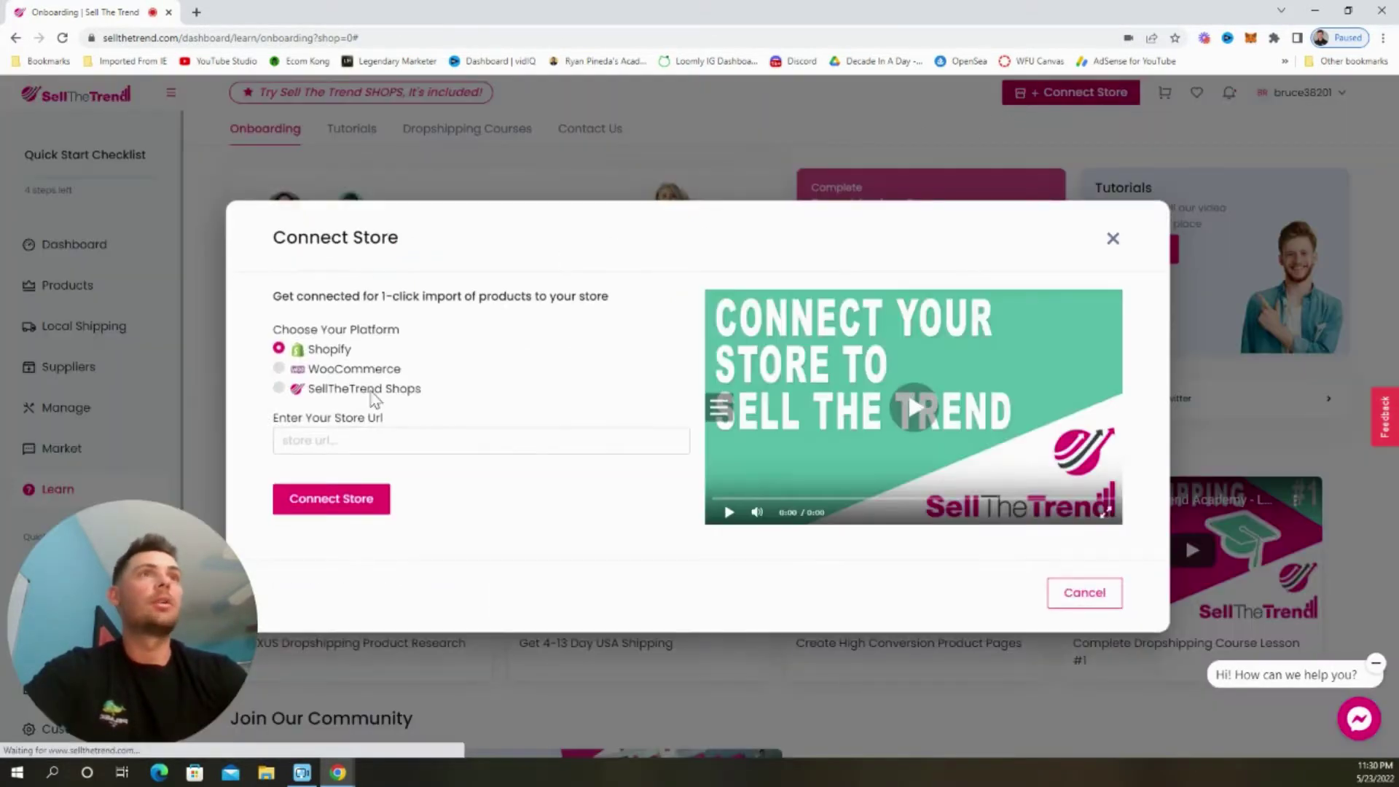
left_click(329, 394)
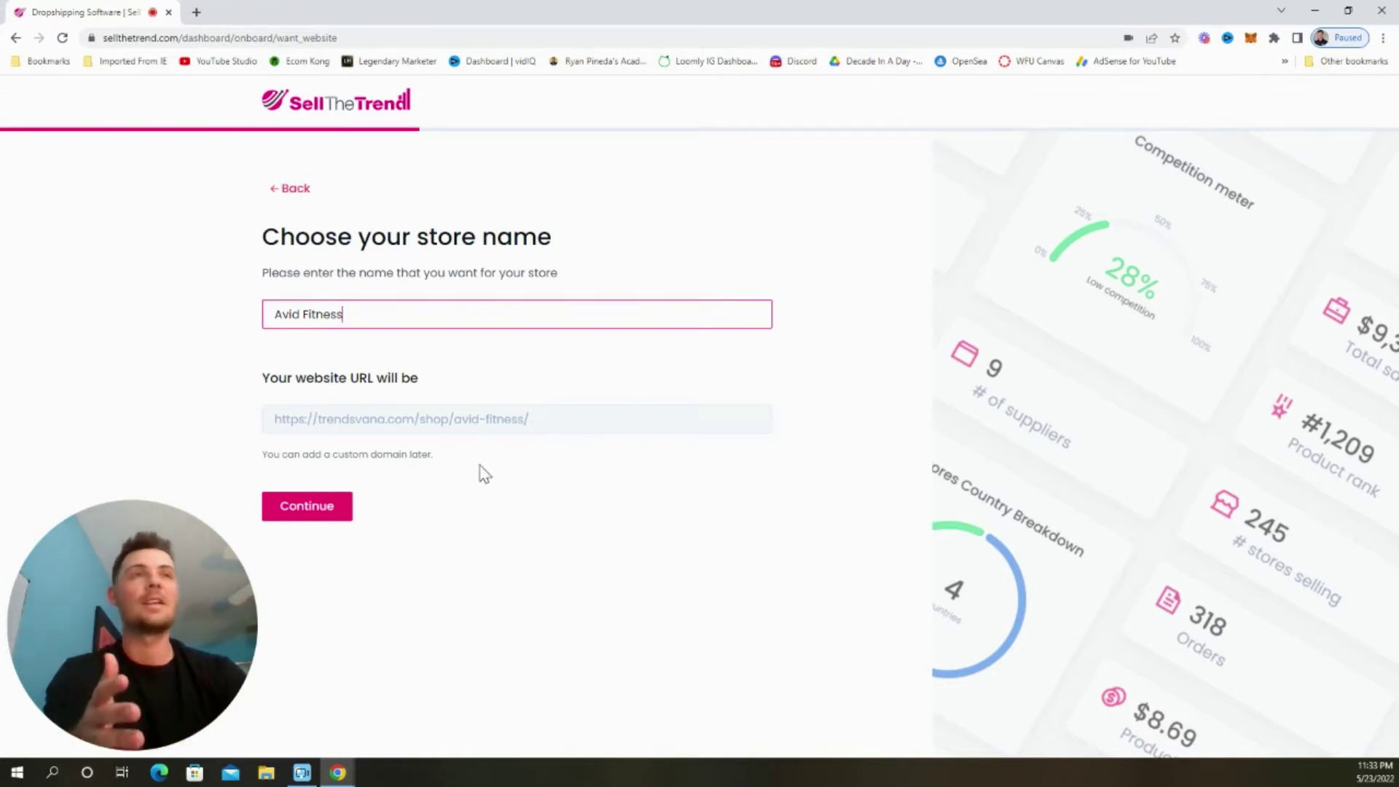
left_click(333, 511)
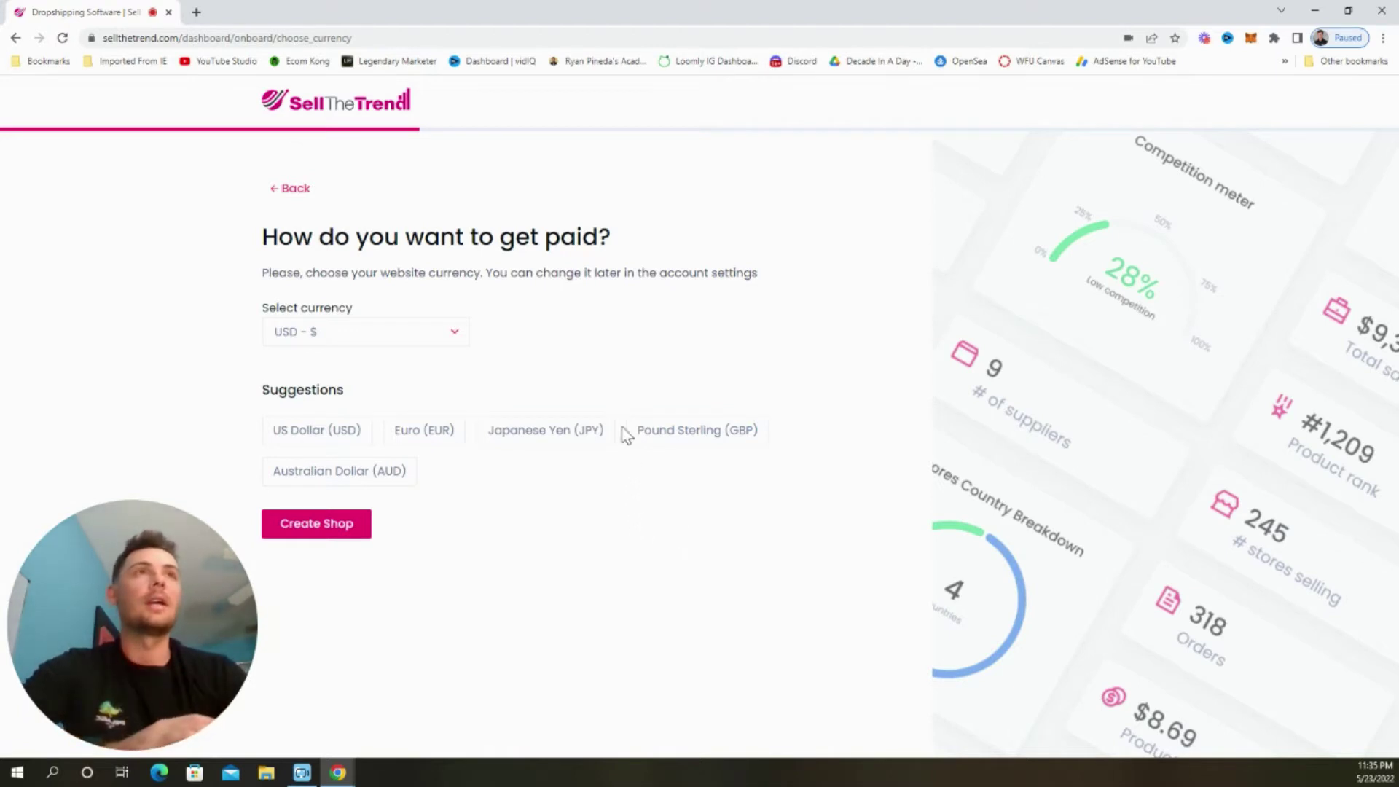
Step: Keep USD - $ as the store currency and create the Avid Fitness shop
left_click(447, 345)
left_click(554, 335)
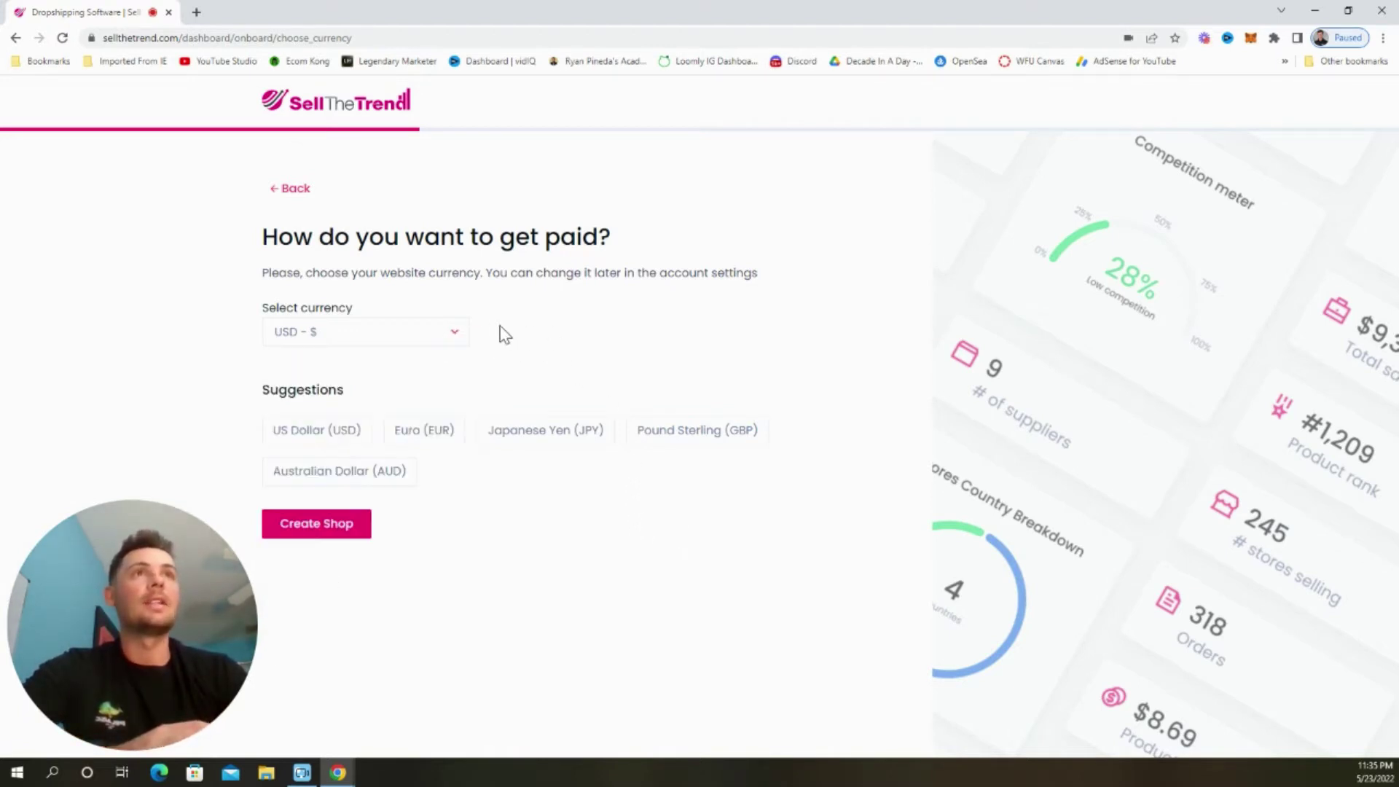
left_click(342, 531)
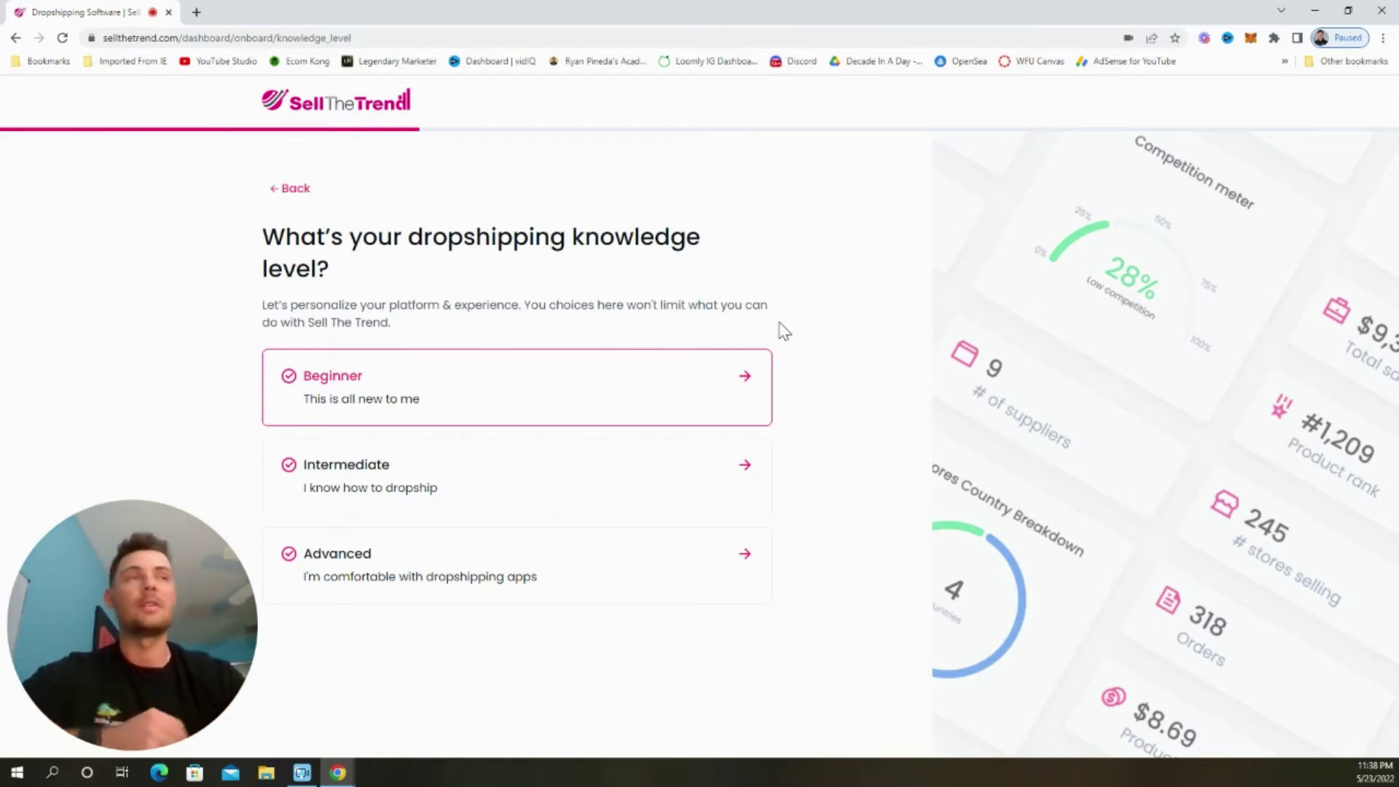
Step: Answer onboarding as a Beginner wanting to find winning products, with product type Something Else
left_click(570, 378)
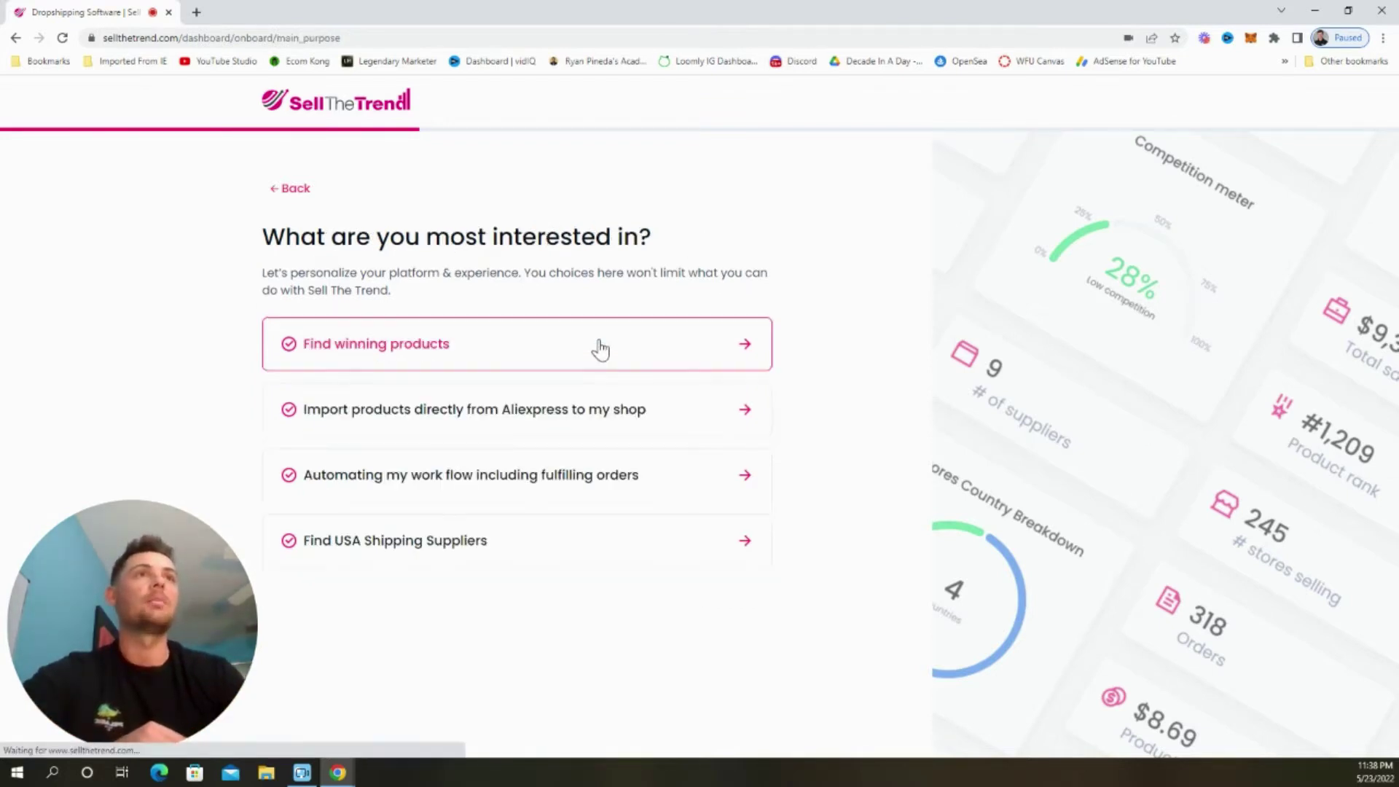
left_click(587, 346)
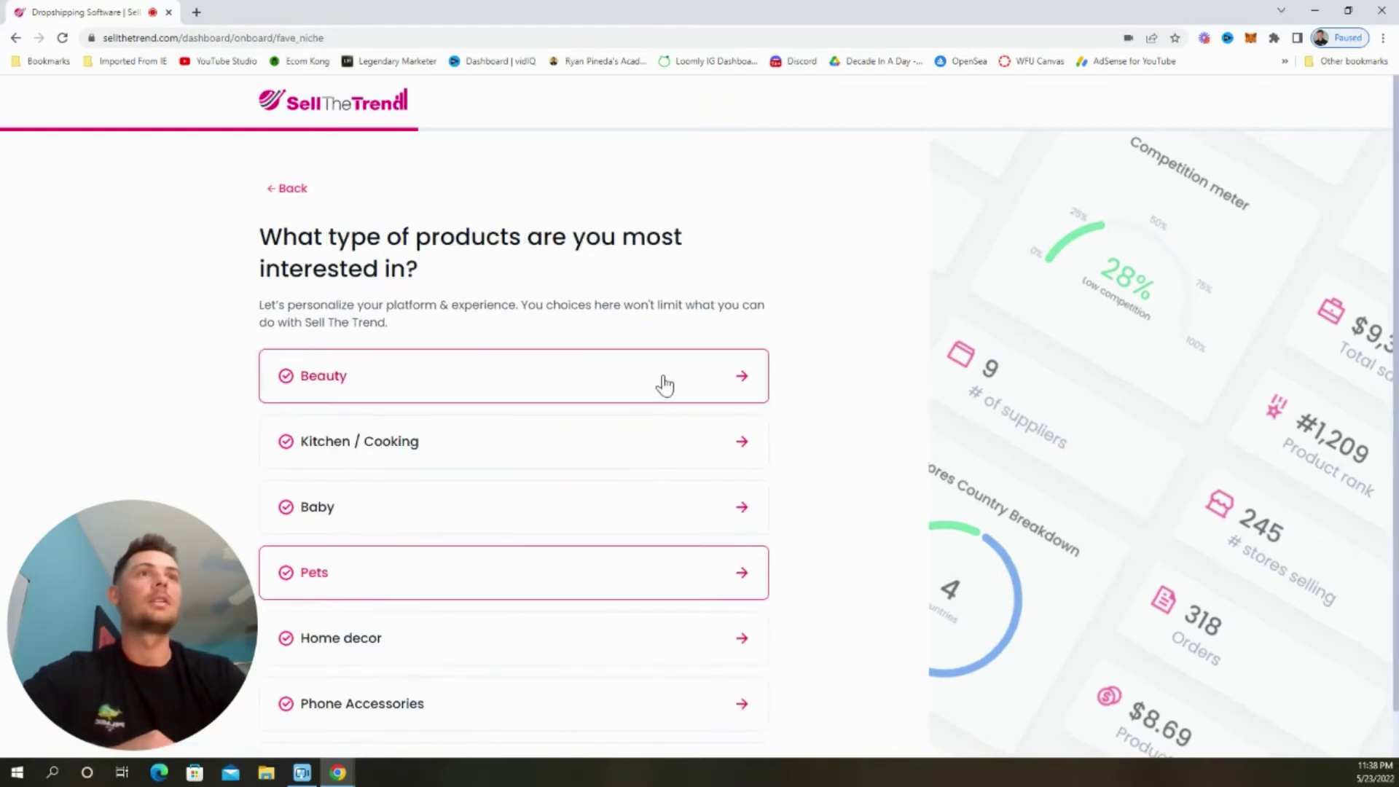
scroll(655, 394, "down", 1)
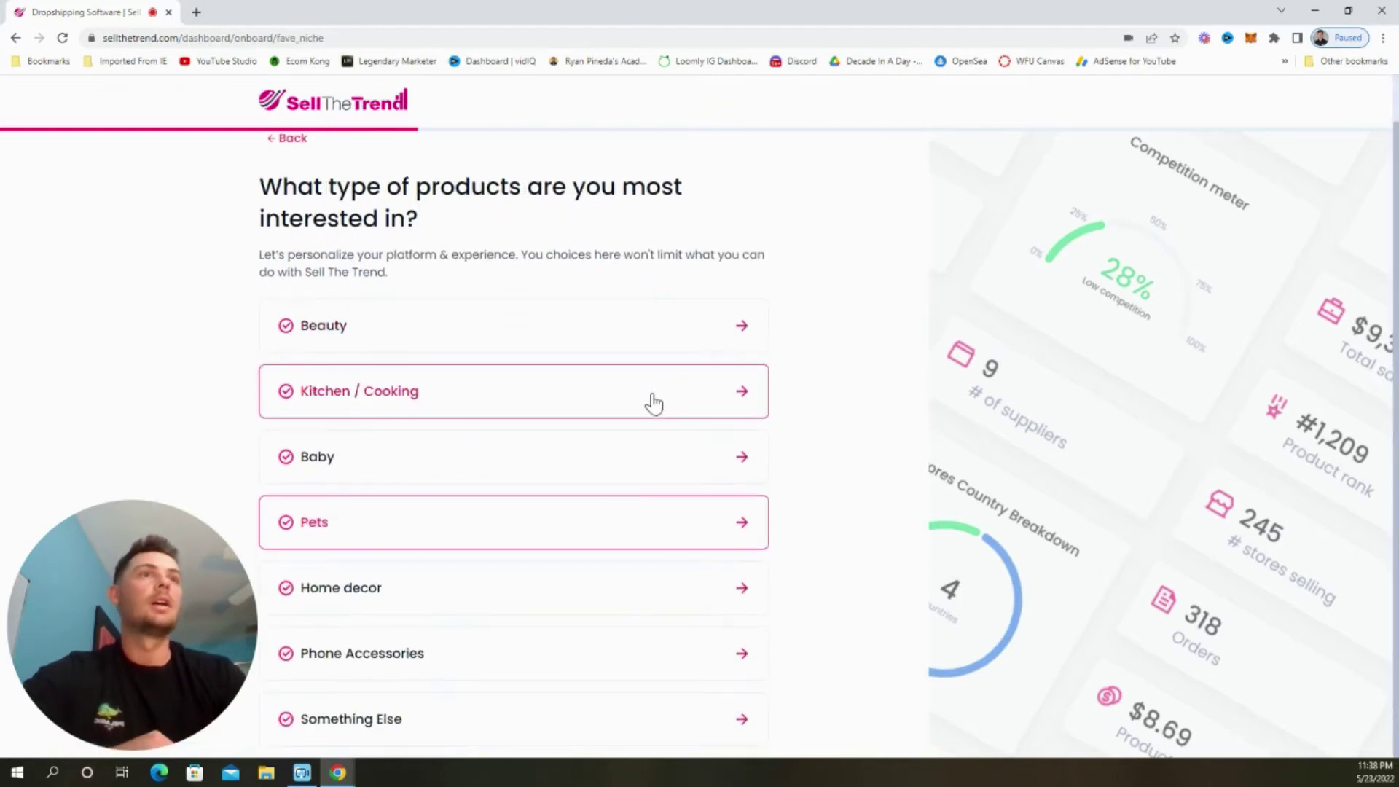
left_click(507, 717)
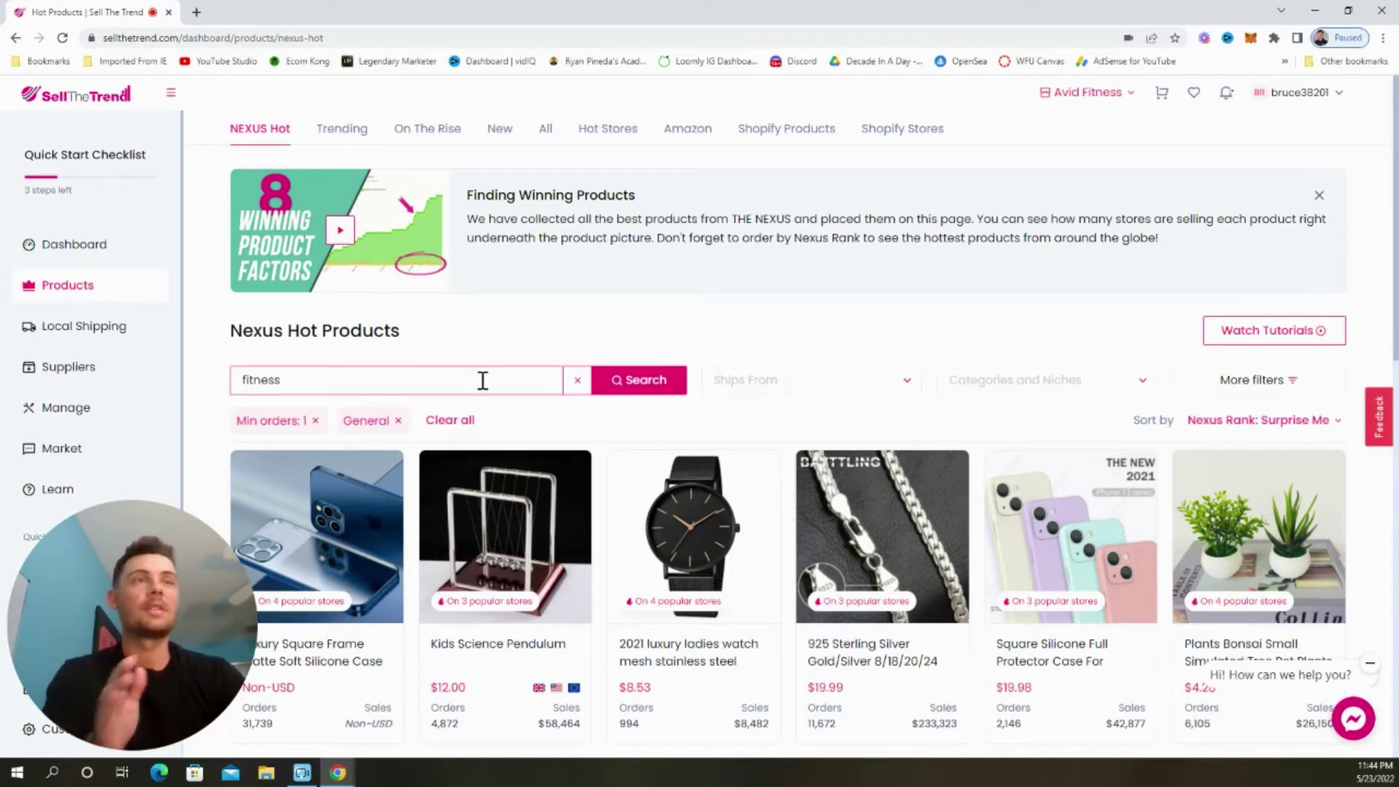
Step: Search NEXUS Hot products for 'fitness' and browse the smart watch, stretcher and Fitness Rally results
left_click(627, 384)
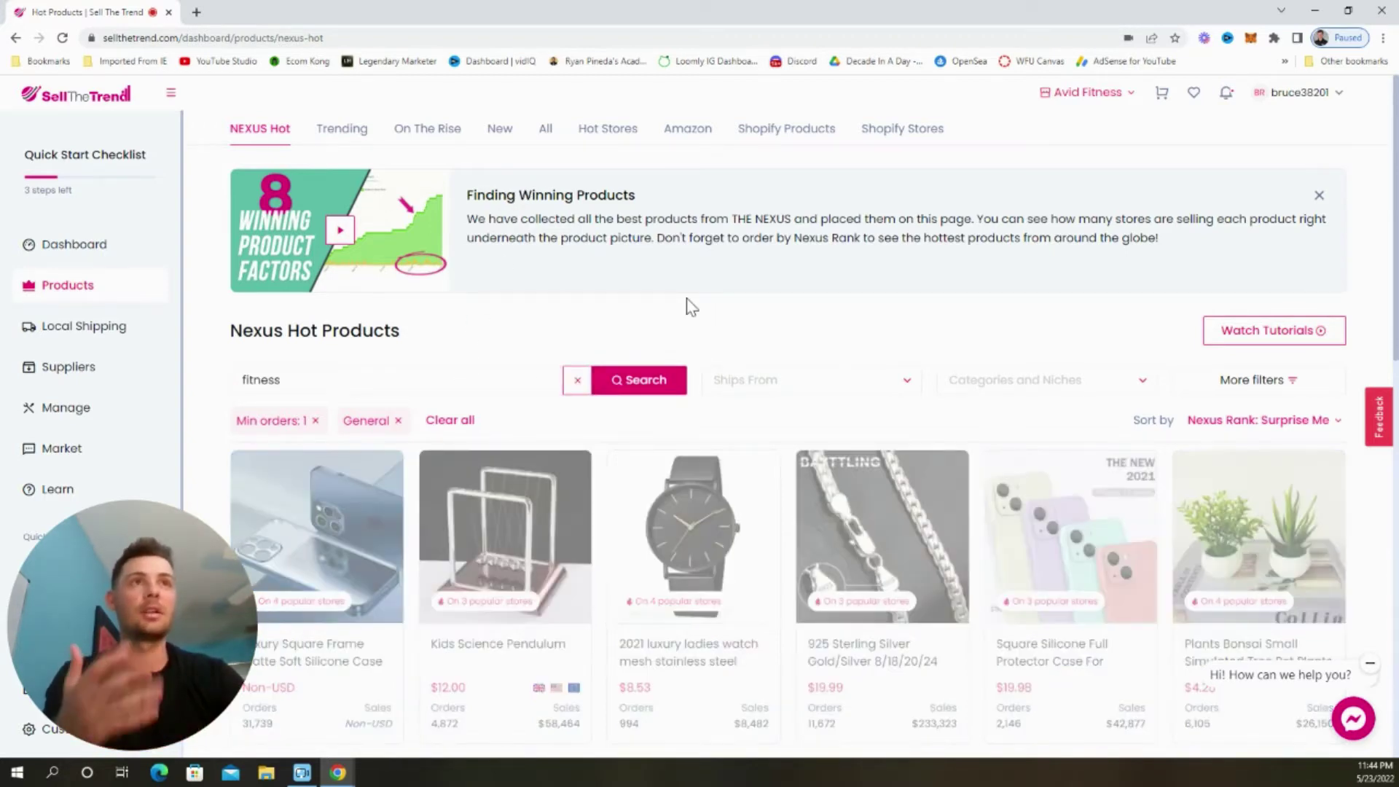
scroll(728, 328, "down", 3)
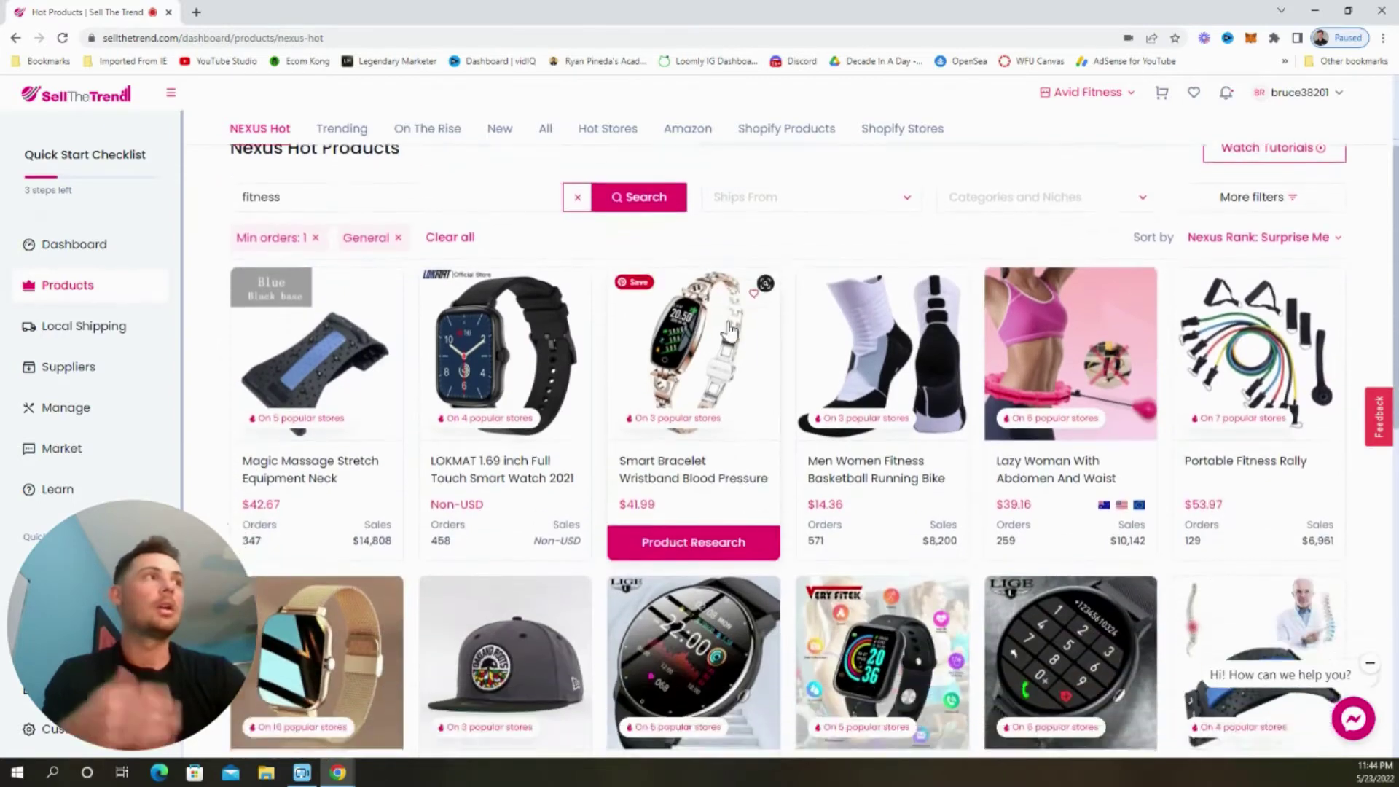
scroll(730, 330, "down", 3)
scroll(1062, 444, "down", 4)
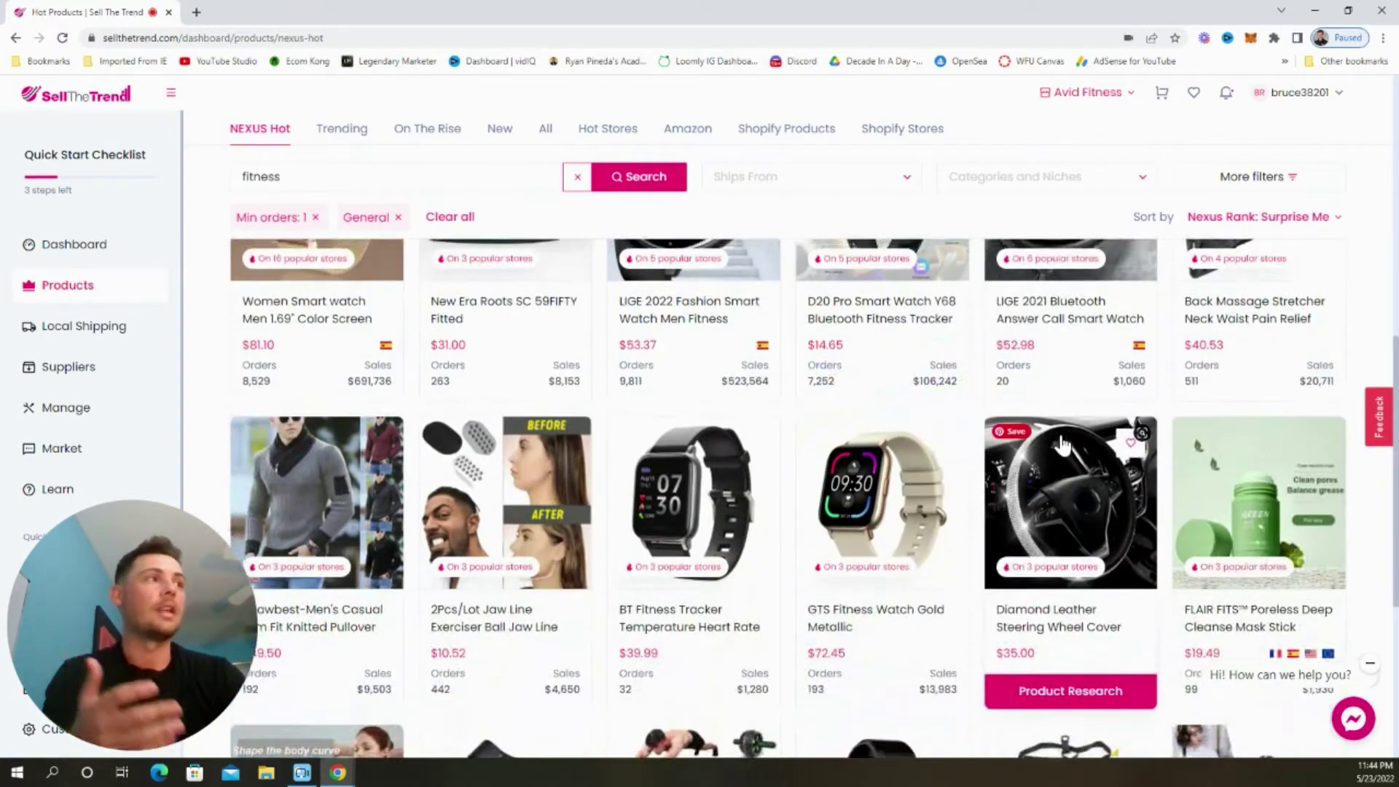
scroll(1062, 443, "up", 7)
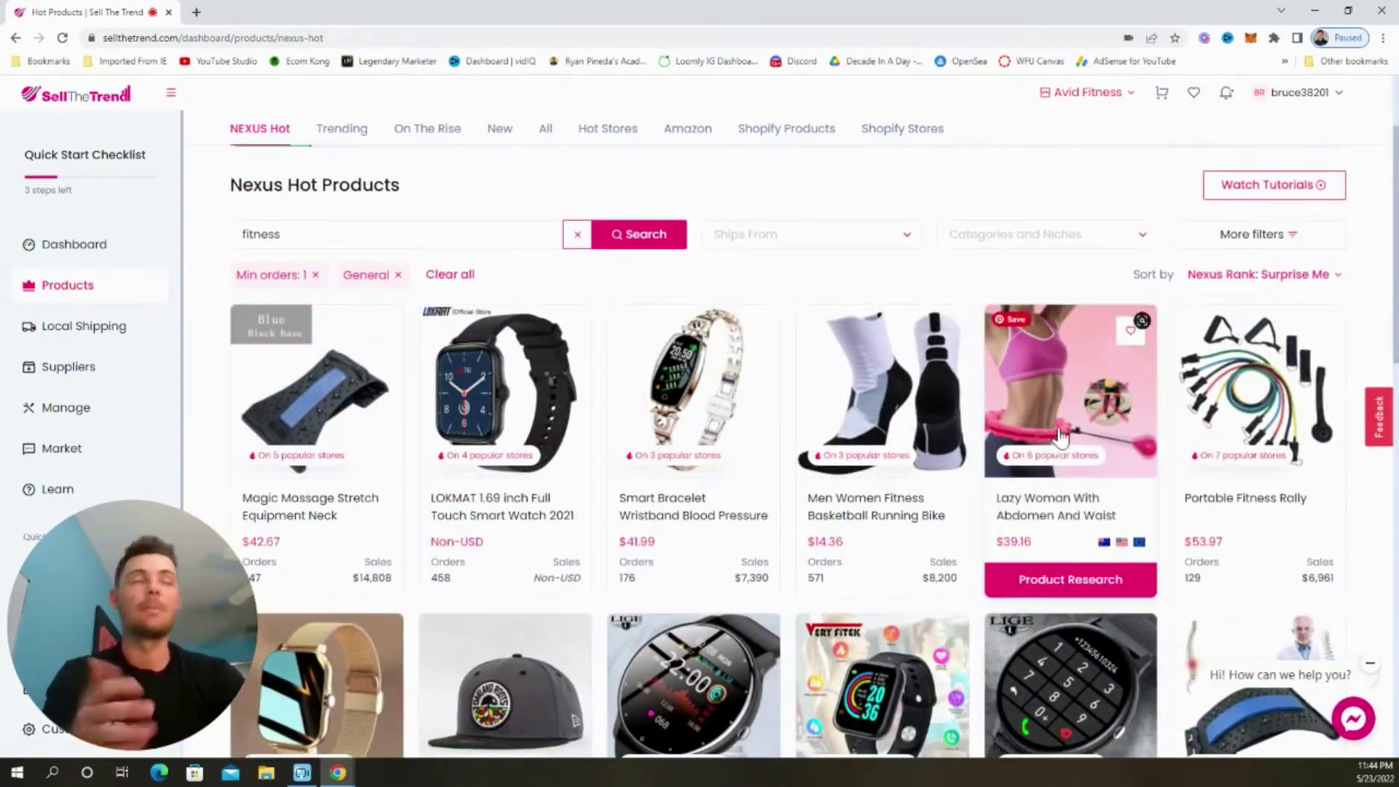
Step: Open Portable Fitness Rally's research details and review its $13.59 cost, $53.97 price, 7 stores
left_click(1245, 401)
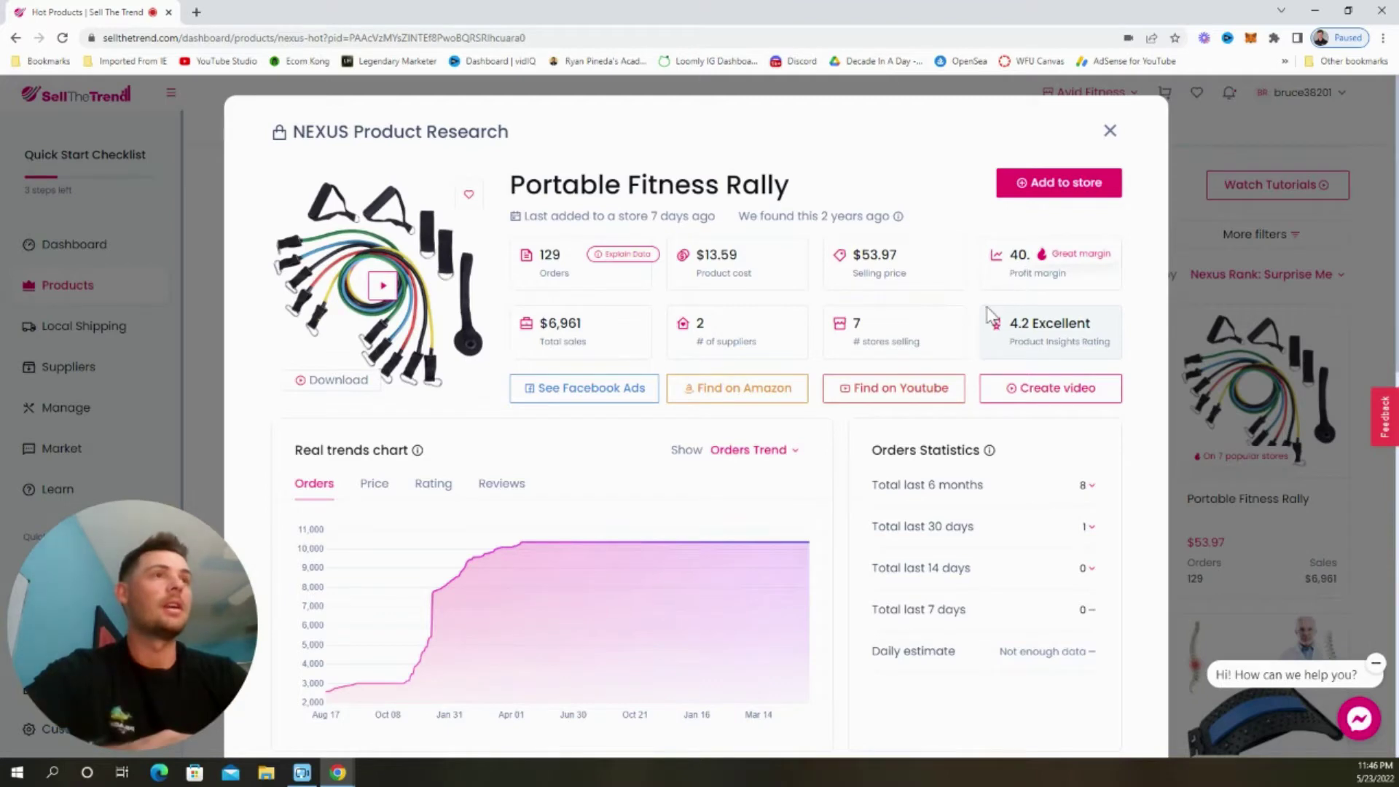
scroll(989, 328, "down", 5)
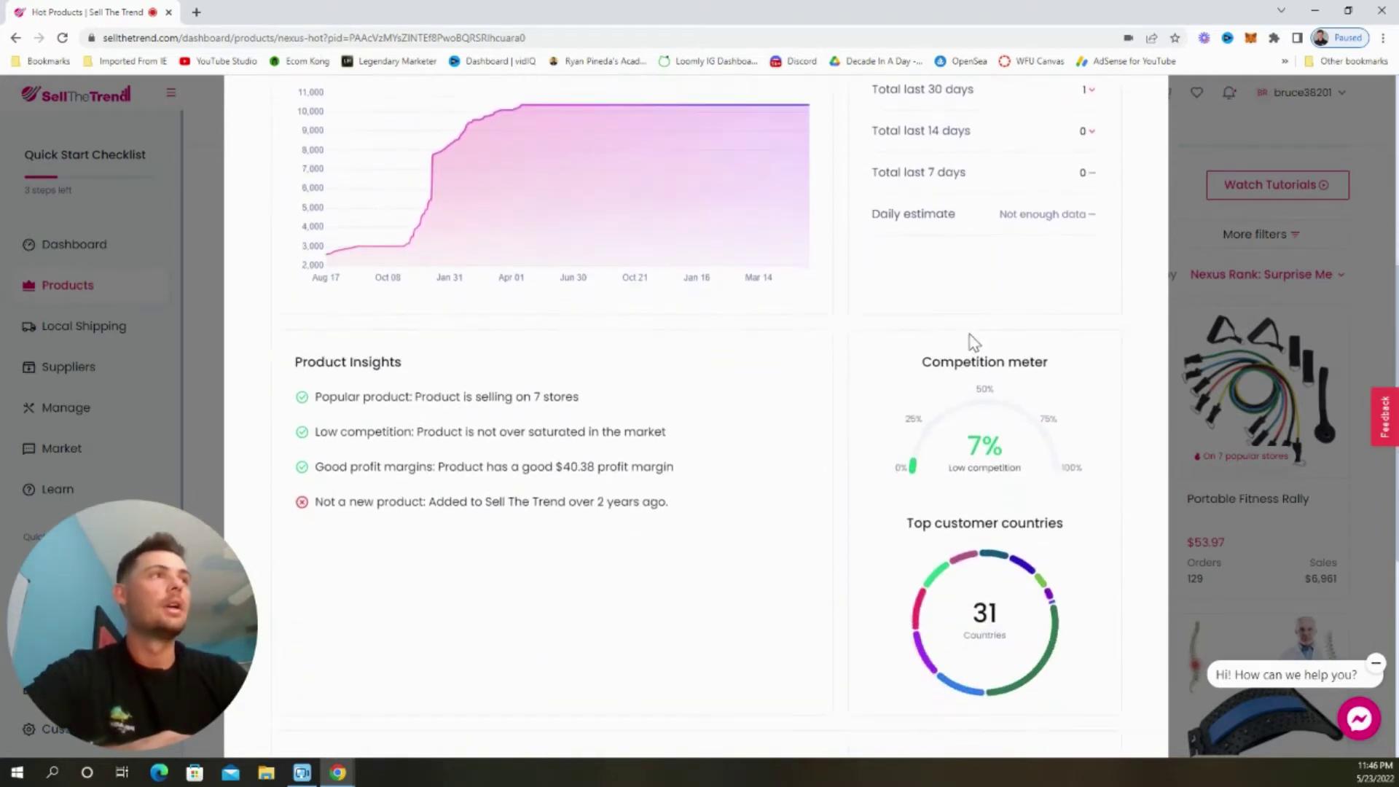
scroll(940, 343, "down", 5)
scroll(572, 237, "up", 2)
scroll(554, 269, "down", 2)
scroll(459, 488, "down", 1)
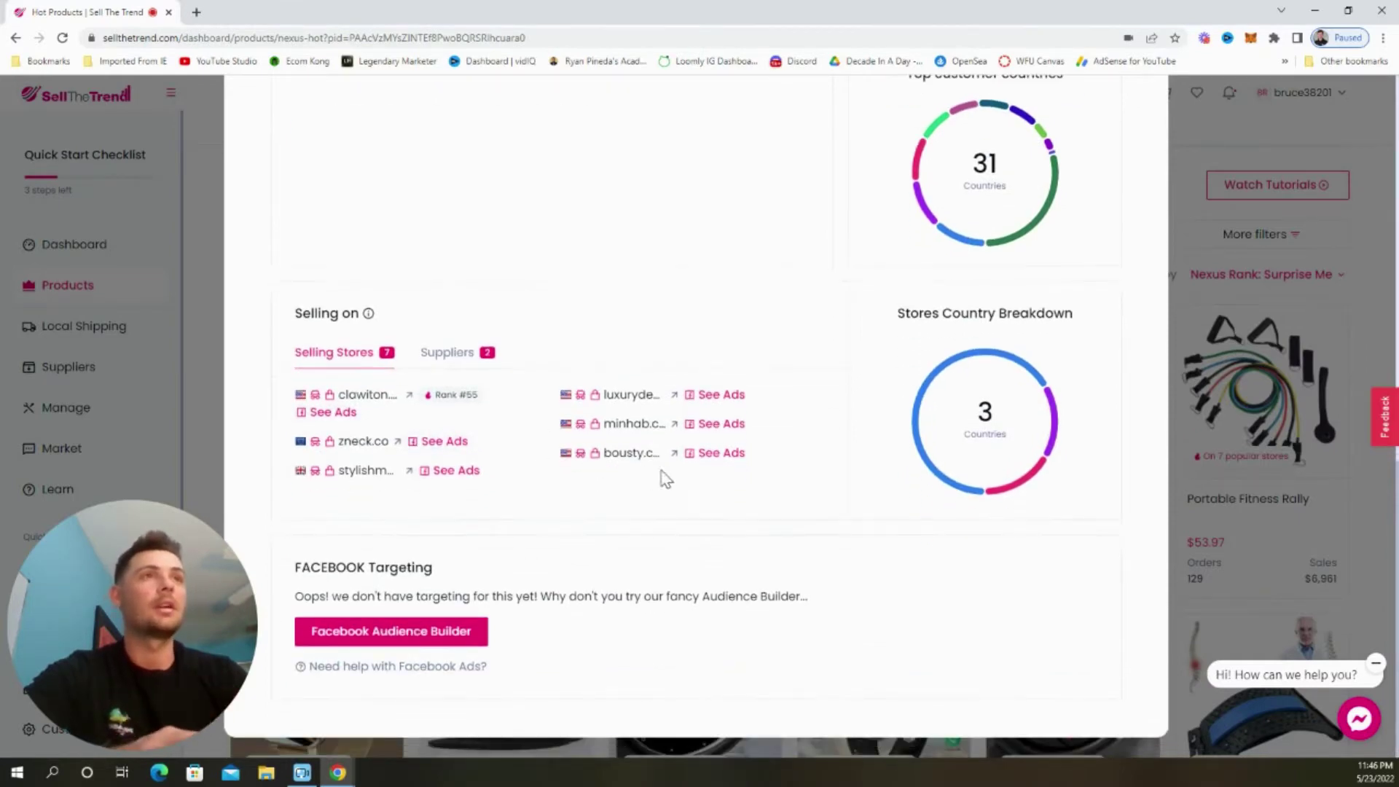
scroll(745, 480, "up", 9)
scroll(745, 481, "up", 3)
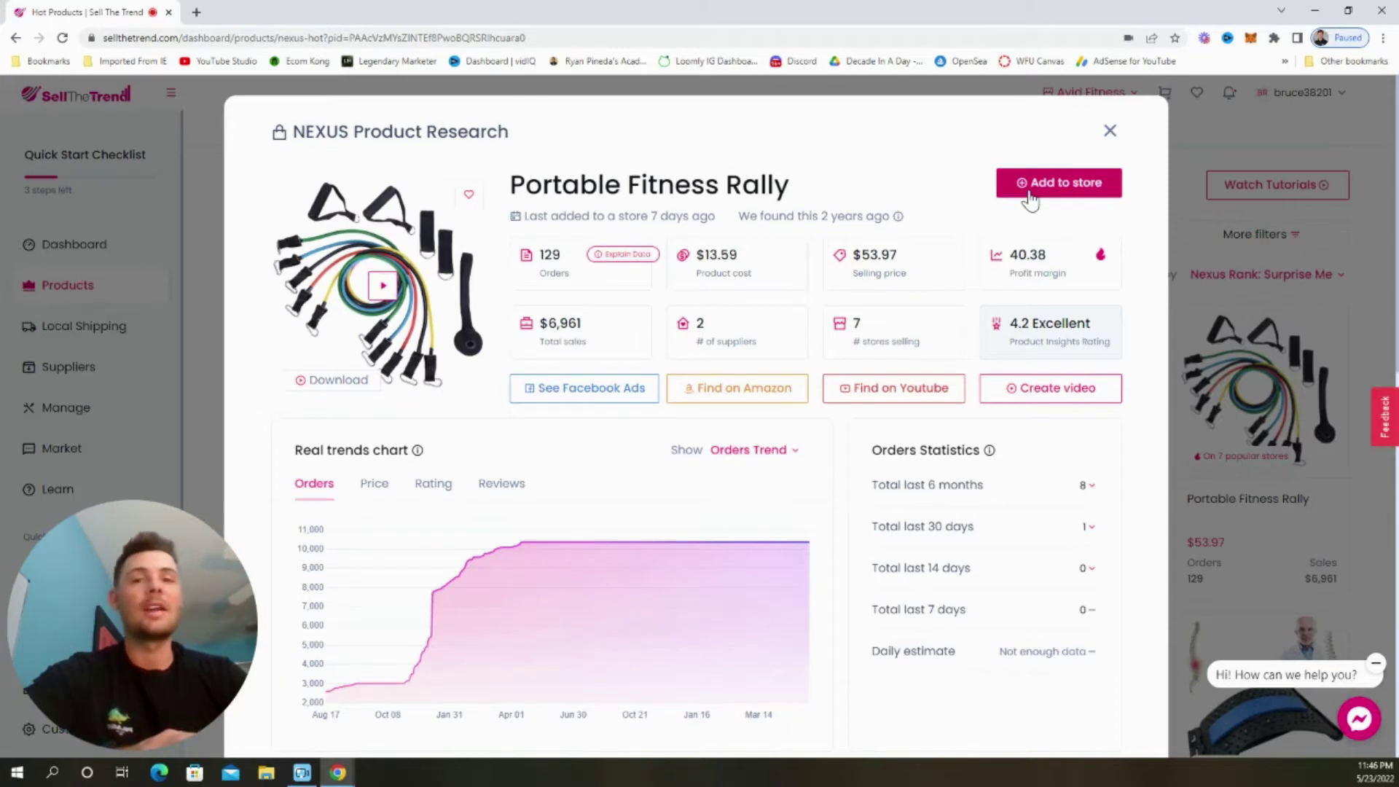
Step: Add Portable Fitness Rally to the store, compare detail sources, and settle on clawiton.com
left_click(1058, 183)
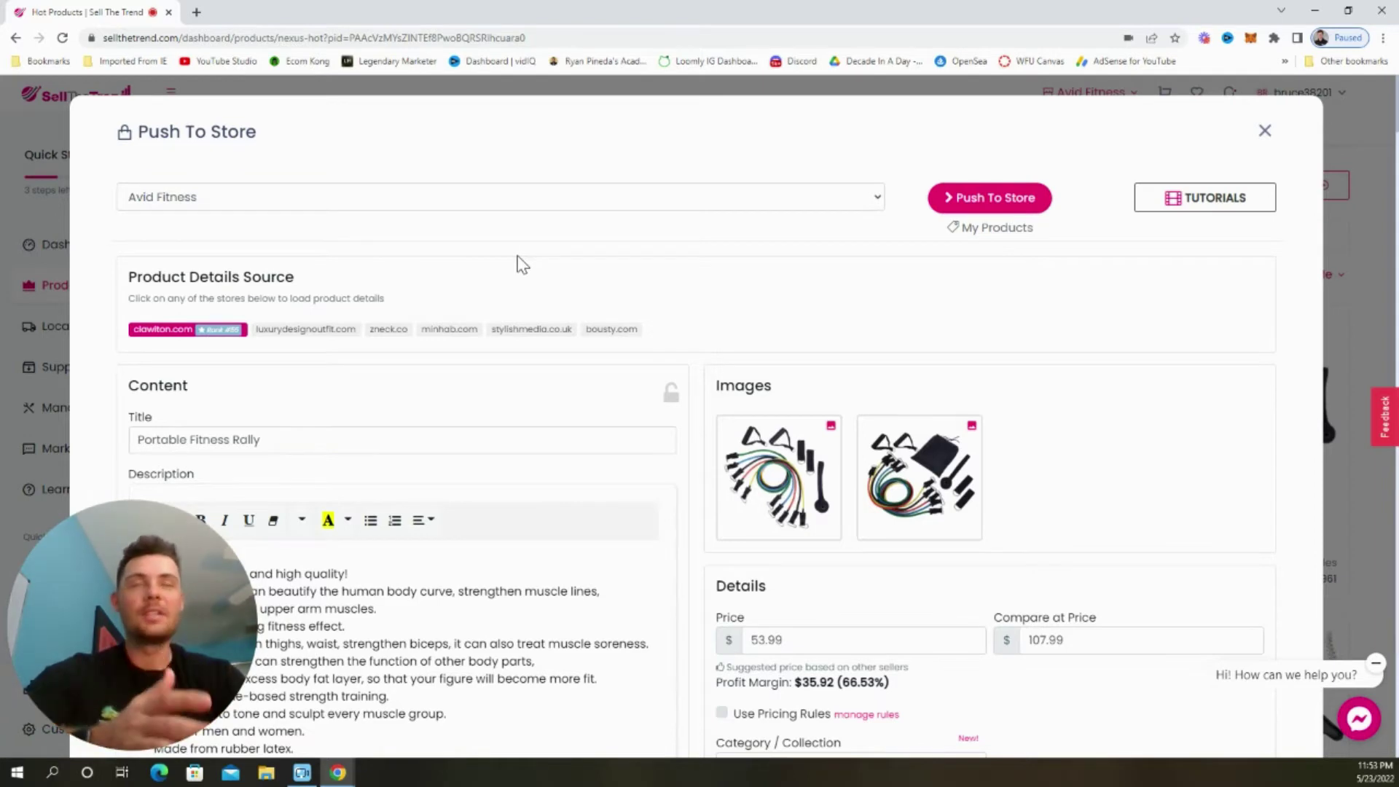
left_click(314, 329)
left_click(388, 329)
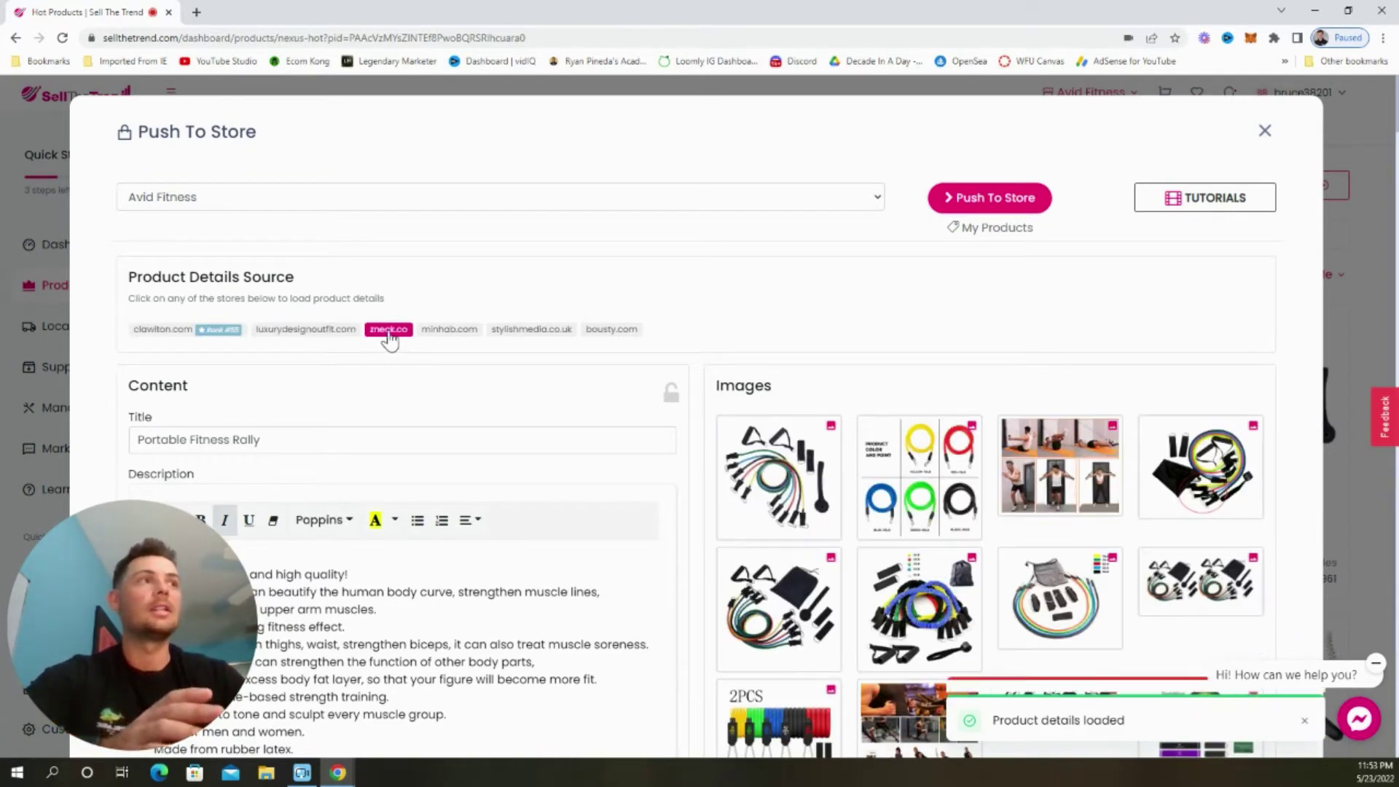
left_click(446, 331)
left_click(530, 331)
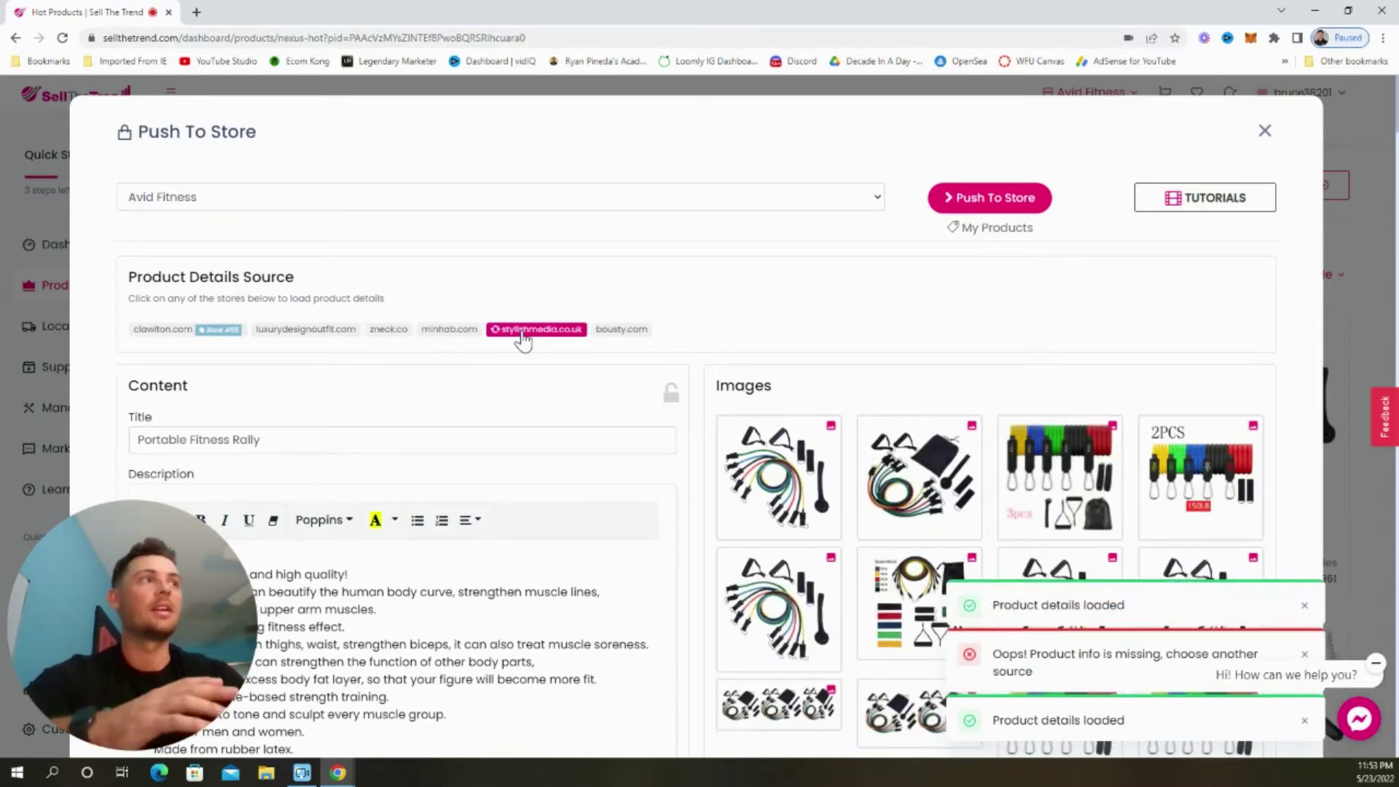
left_click(181, 334)
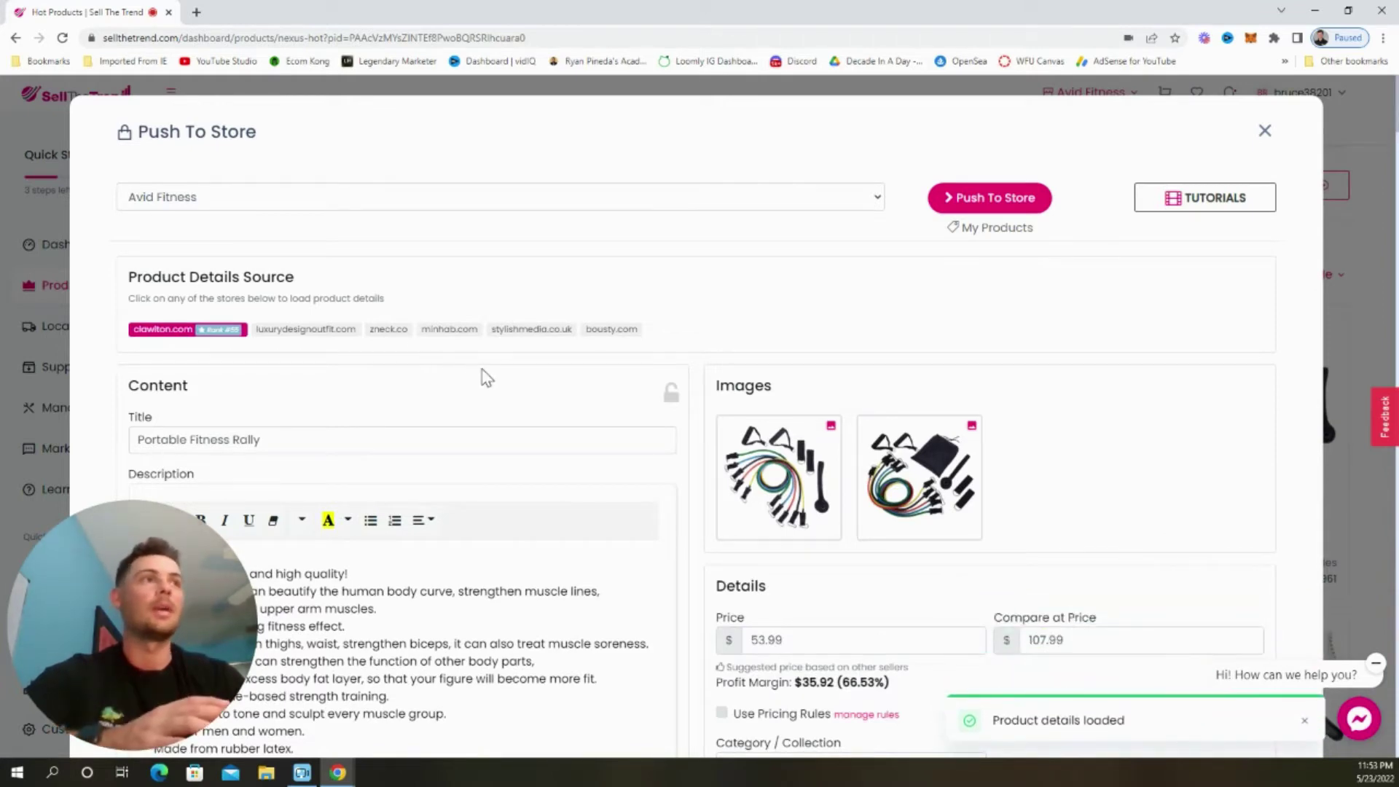
Step: Review the push form's $53.99 price, $107.99 compare-at price and 66.53% margin
scroll(486, 377, "down", 1)
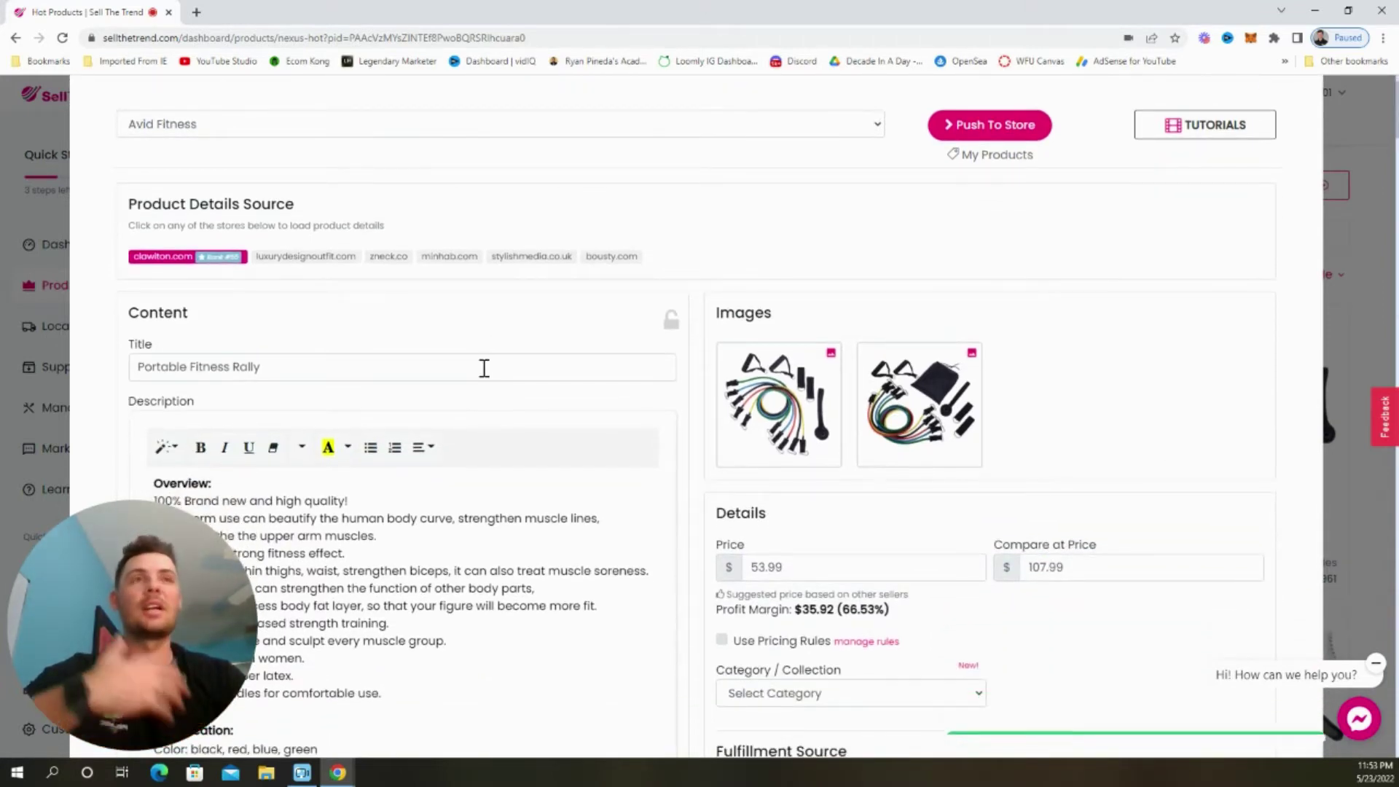
scroll(478, 339, "down", 1)
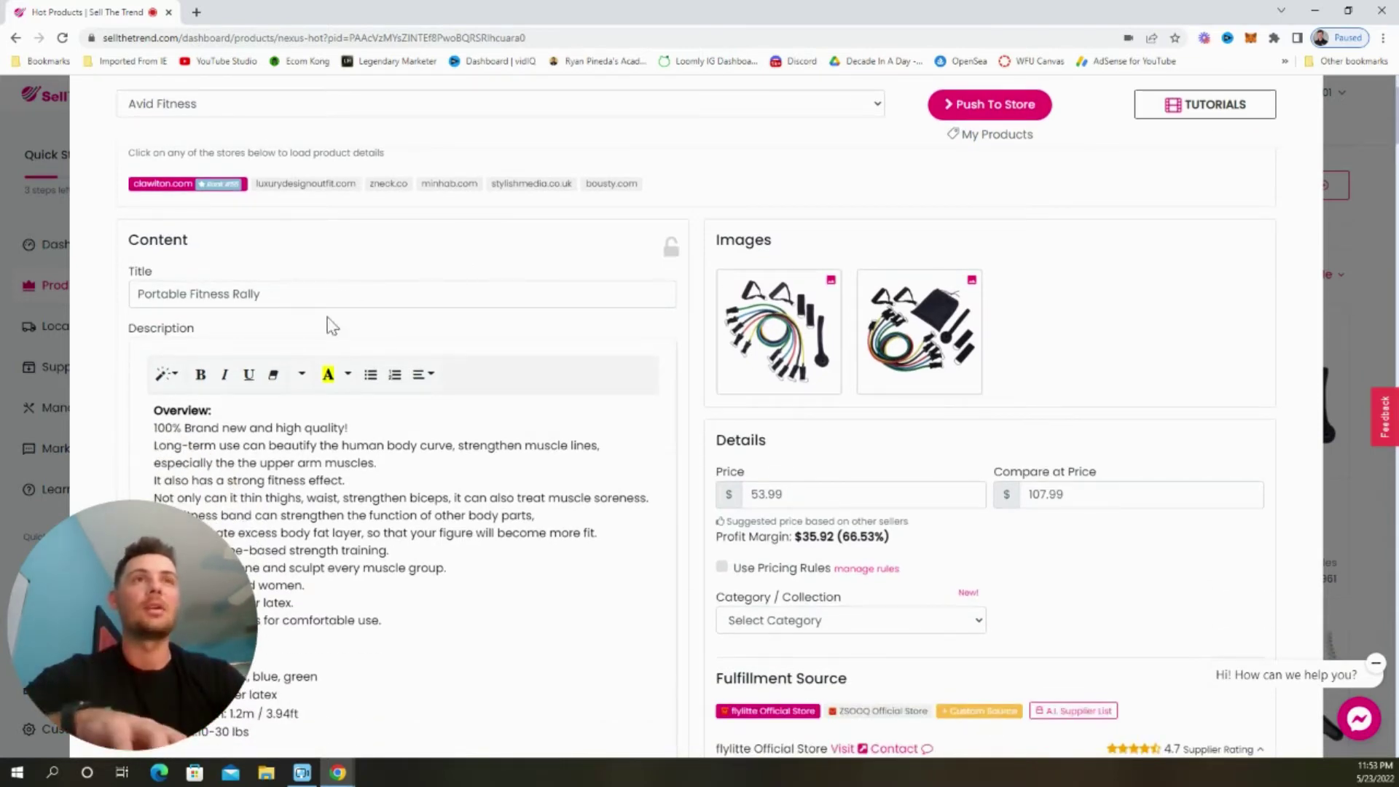
scroll(372, 437, "down", 4)
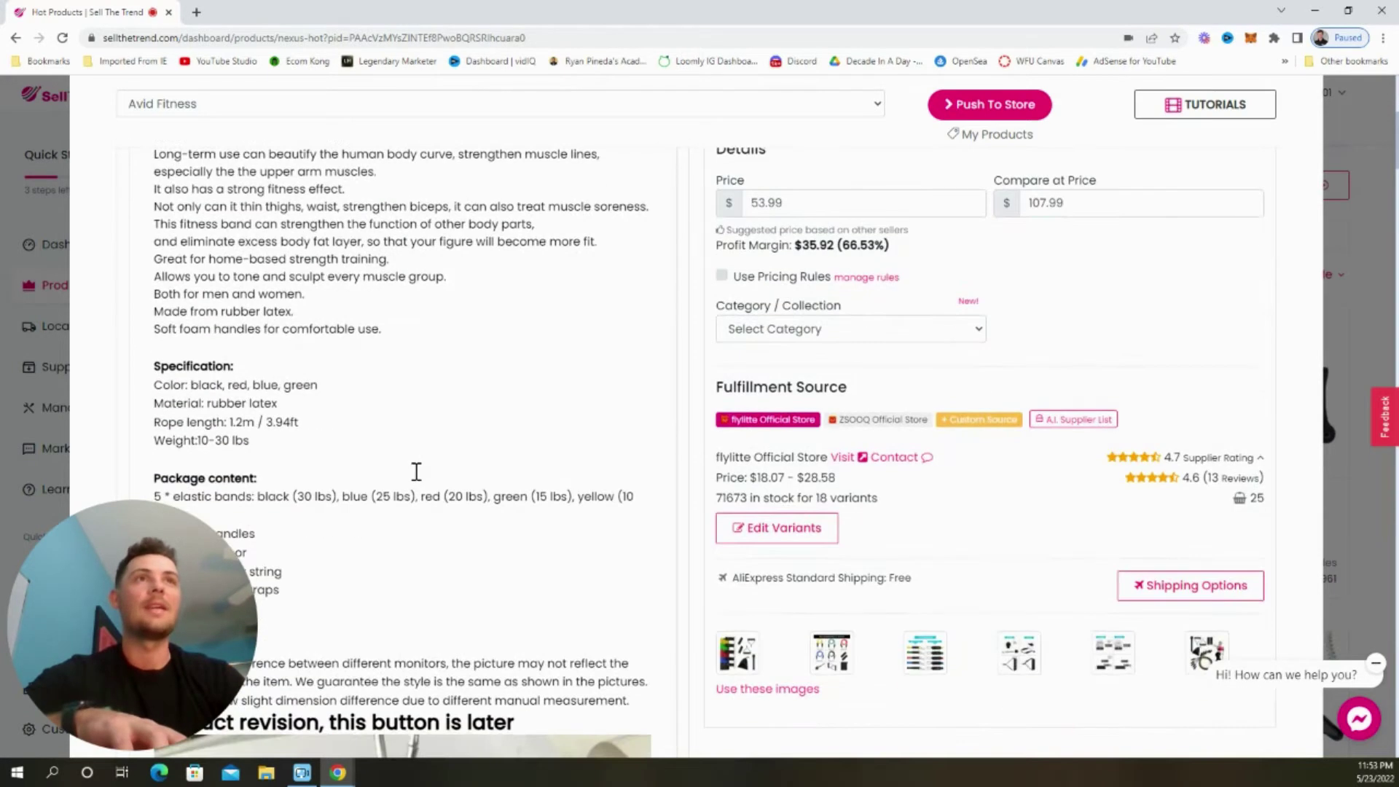
scroll(414, 469, "up", 4)
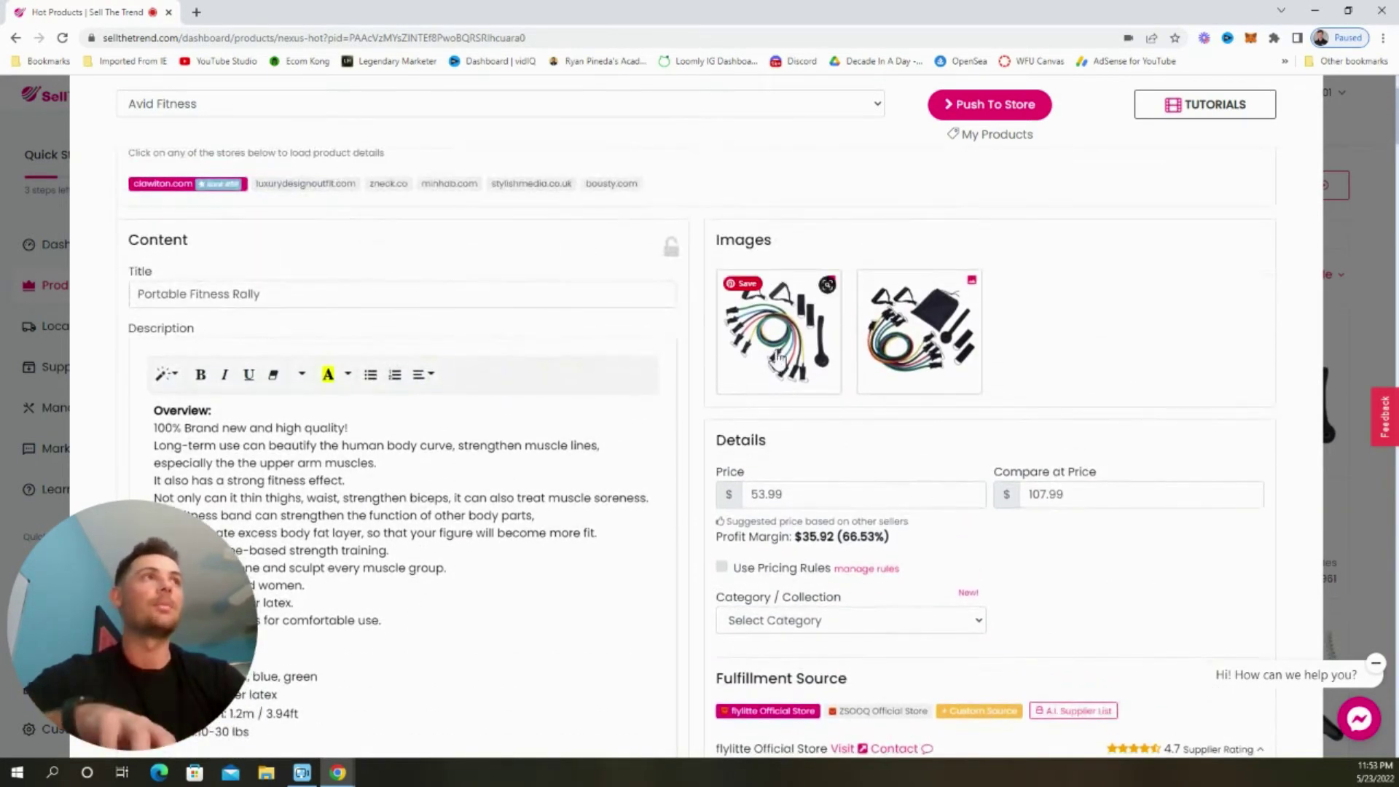
Step: Change the product price from 53.99 to 48.99 and the compare-at price to 69.99
scroll(899, 337, "down", 1)
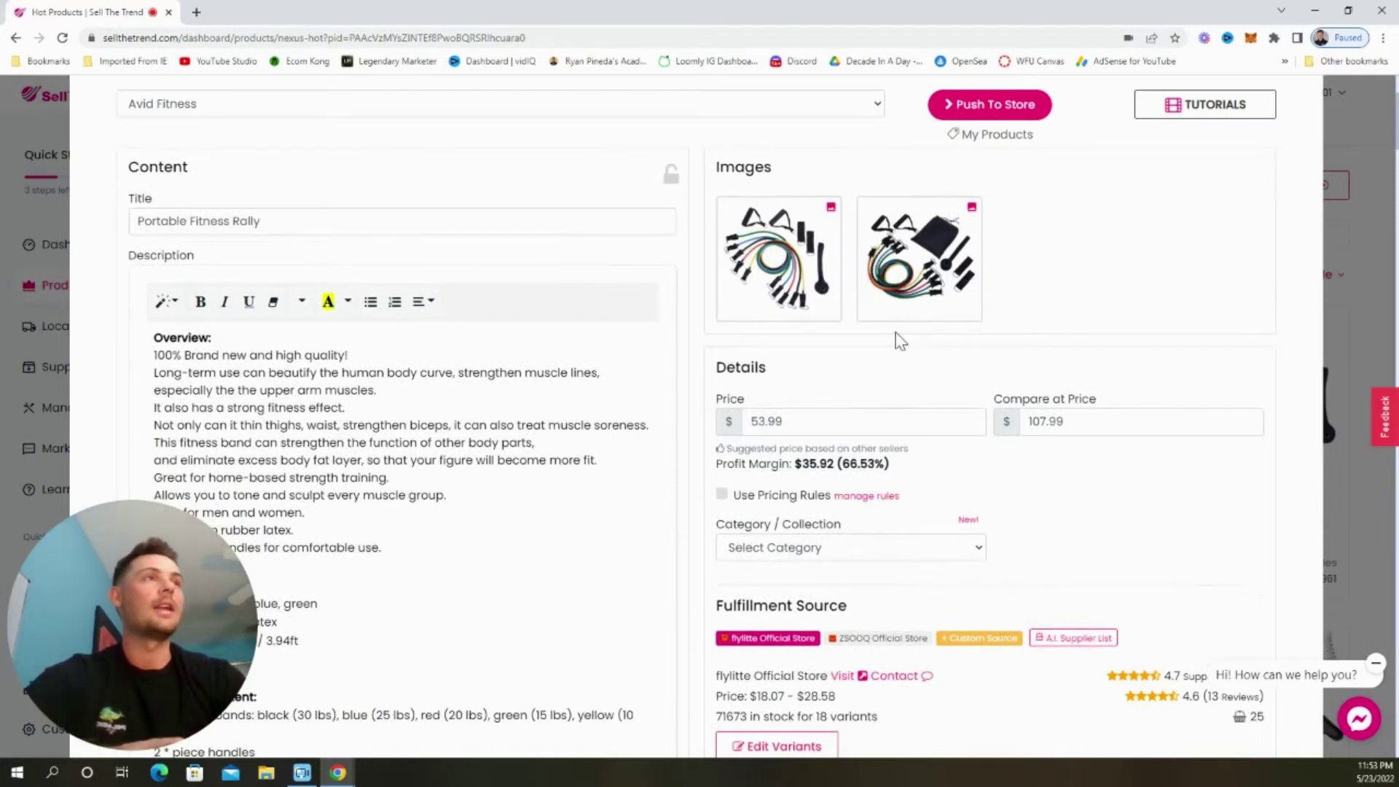
double_click(829, 422)
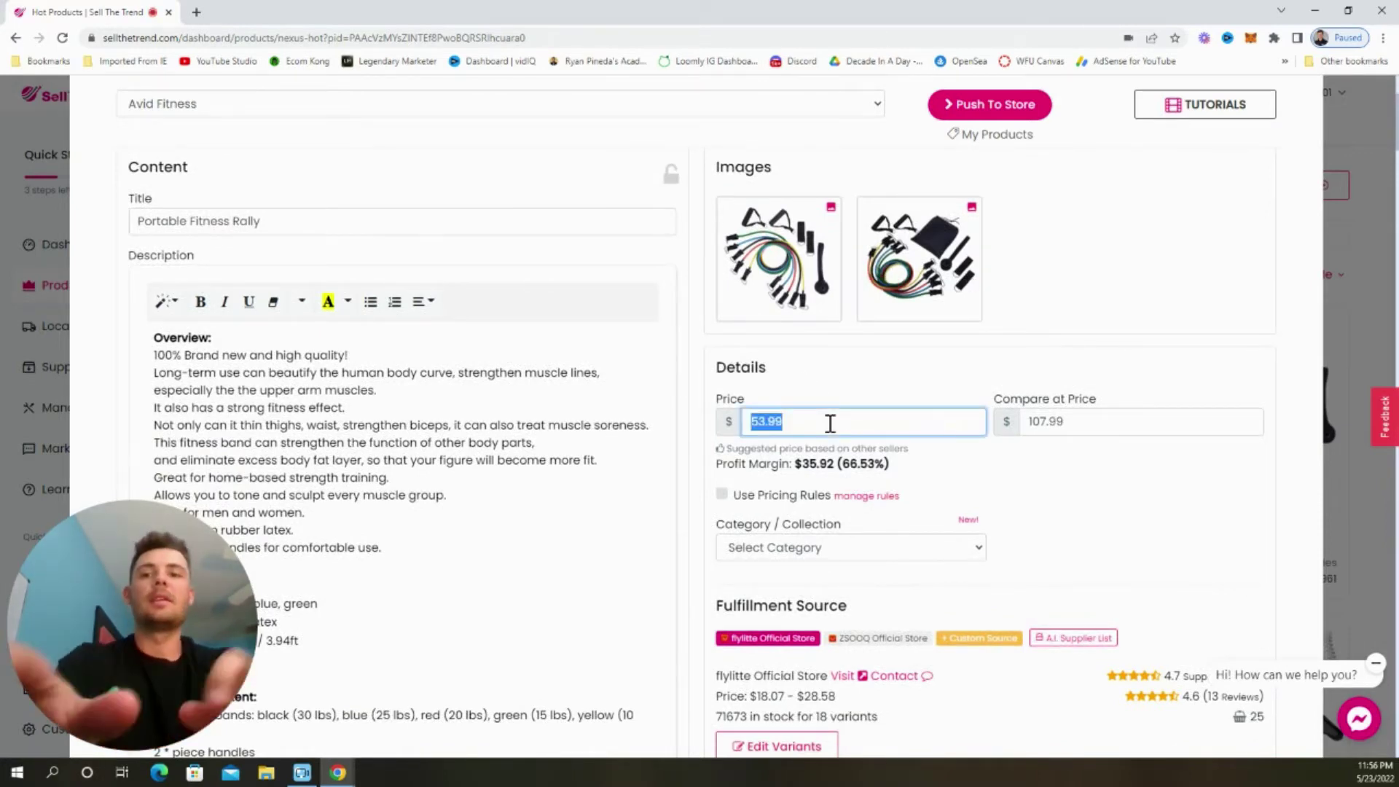
type("48.99")
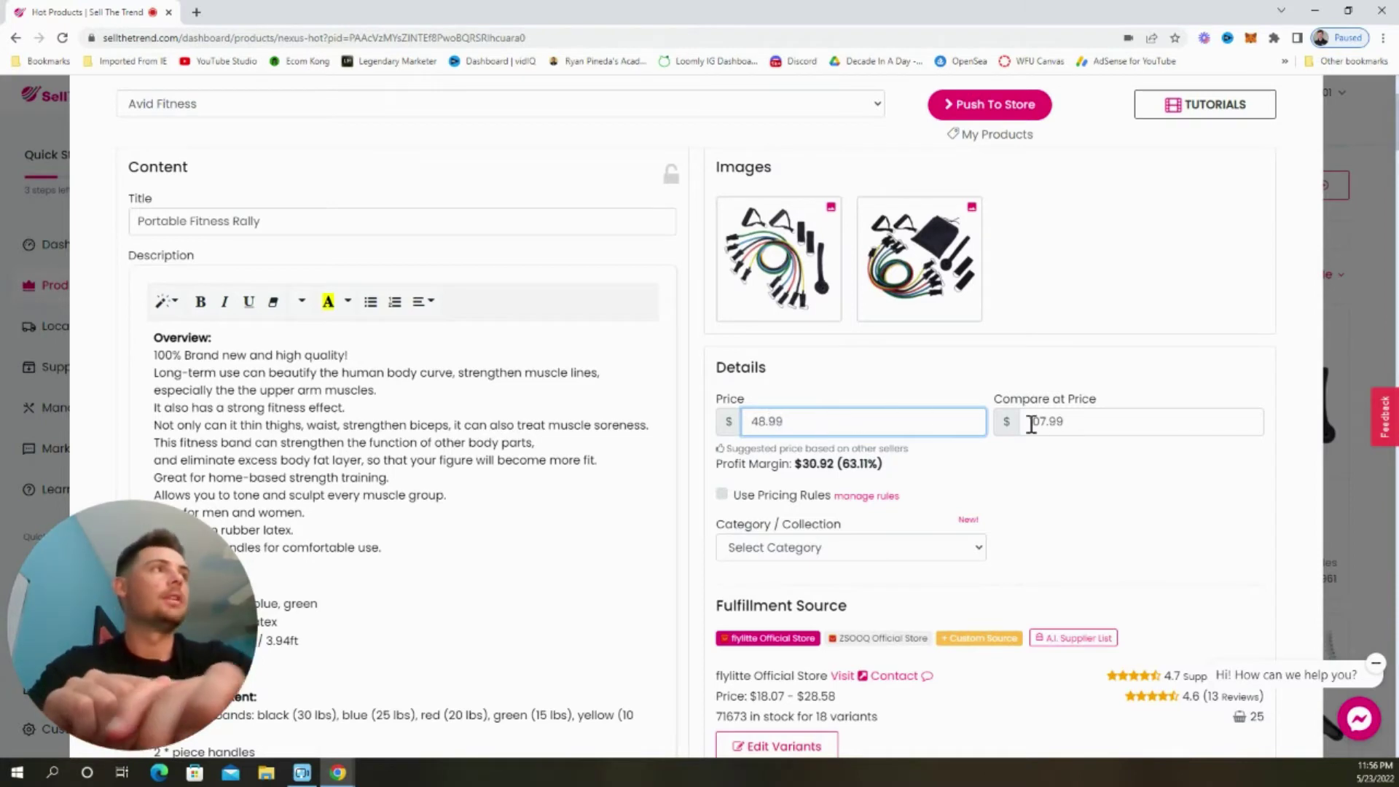
double_click(1075, 424)
type("69")
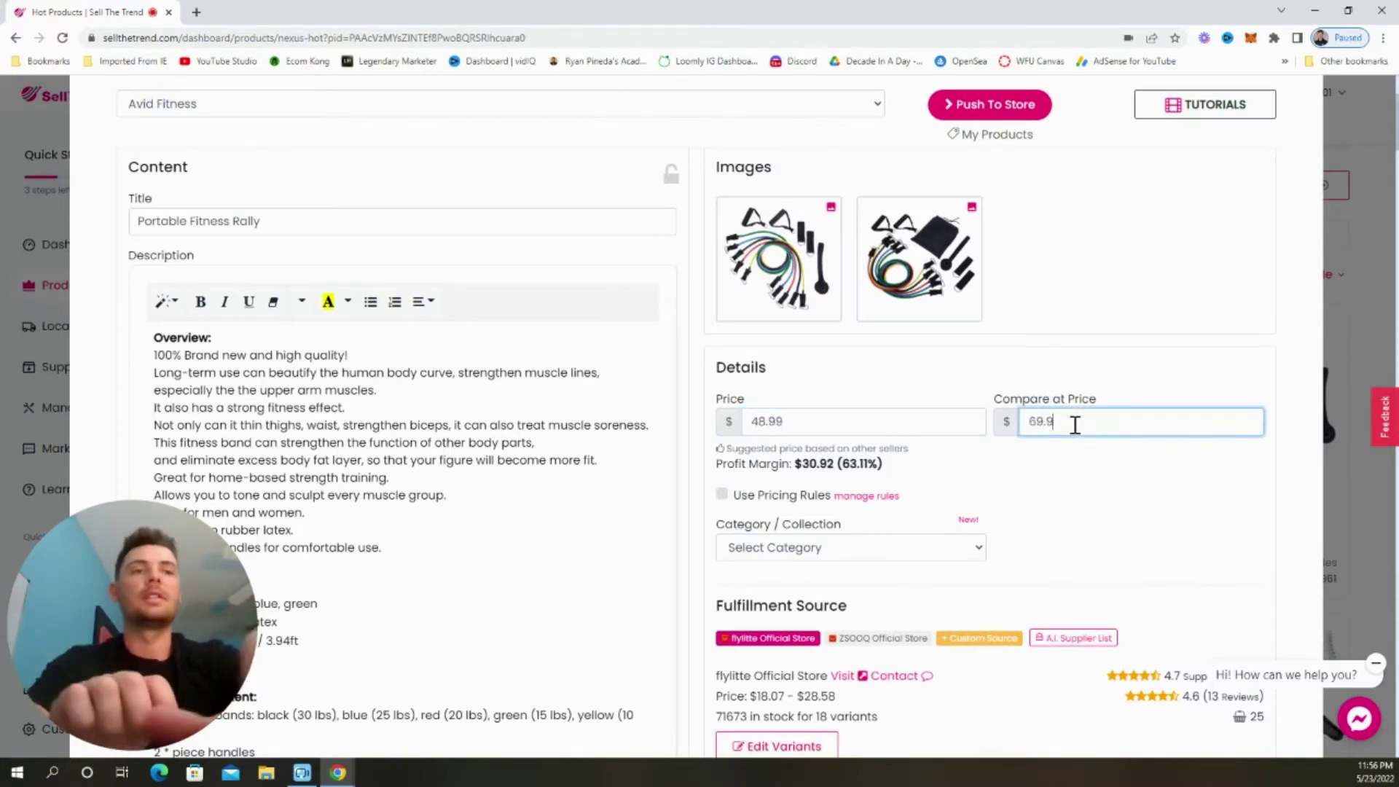
left_click(1086, 476)
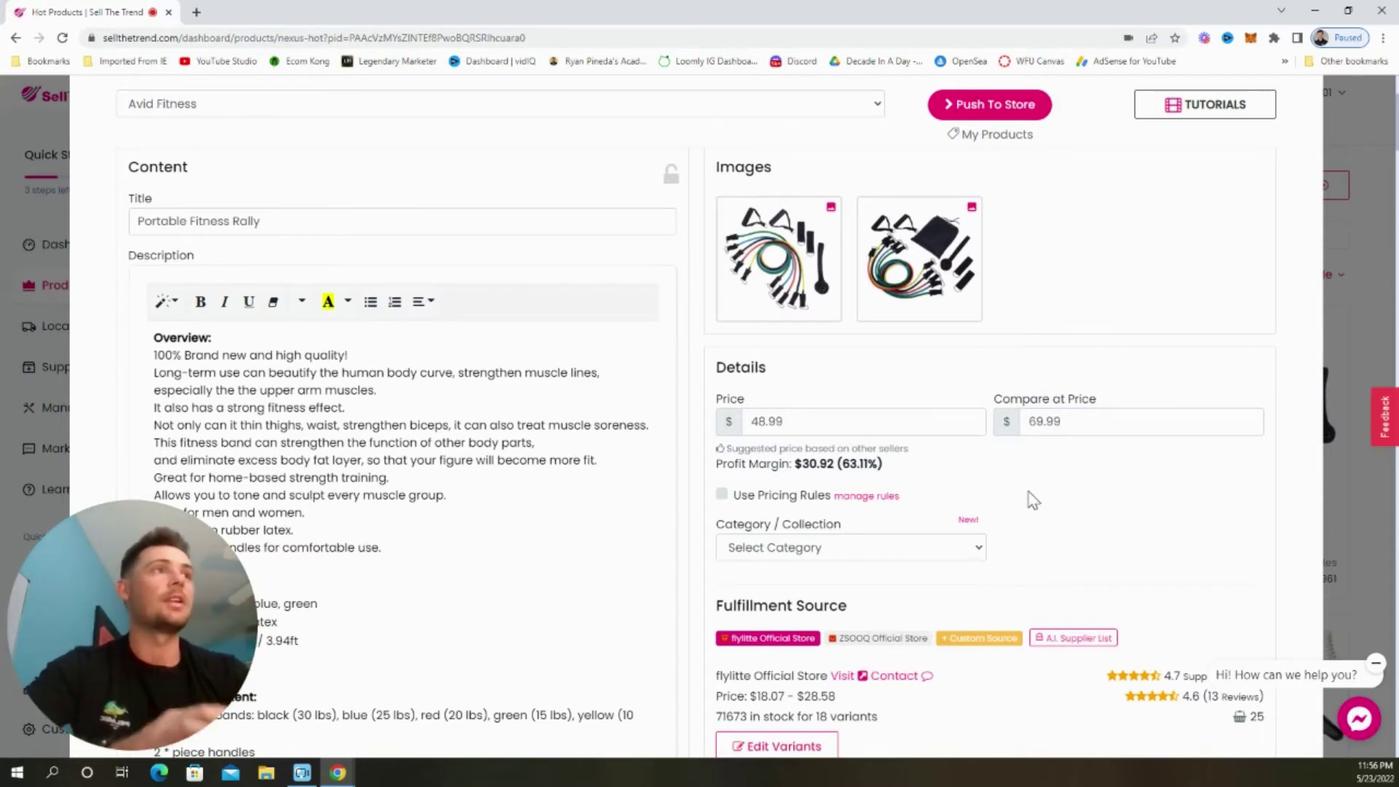
scroll(1011, 498, "down", 3)
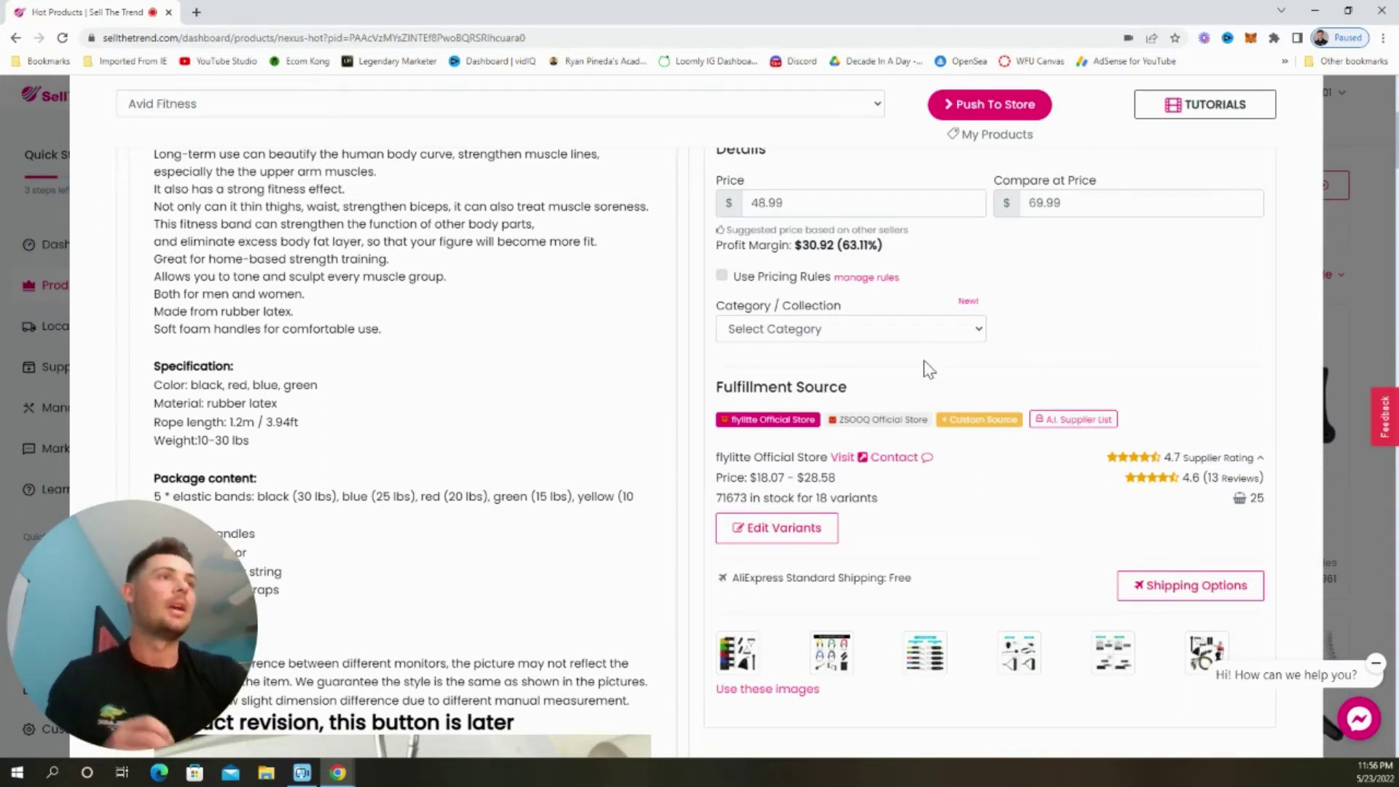
left_click(783, 529)
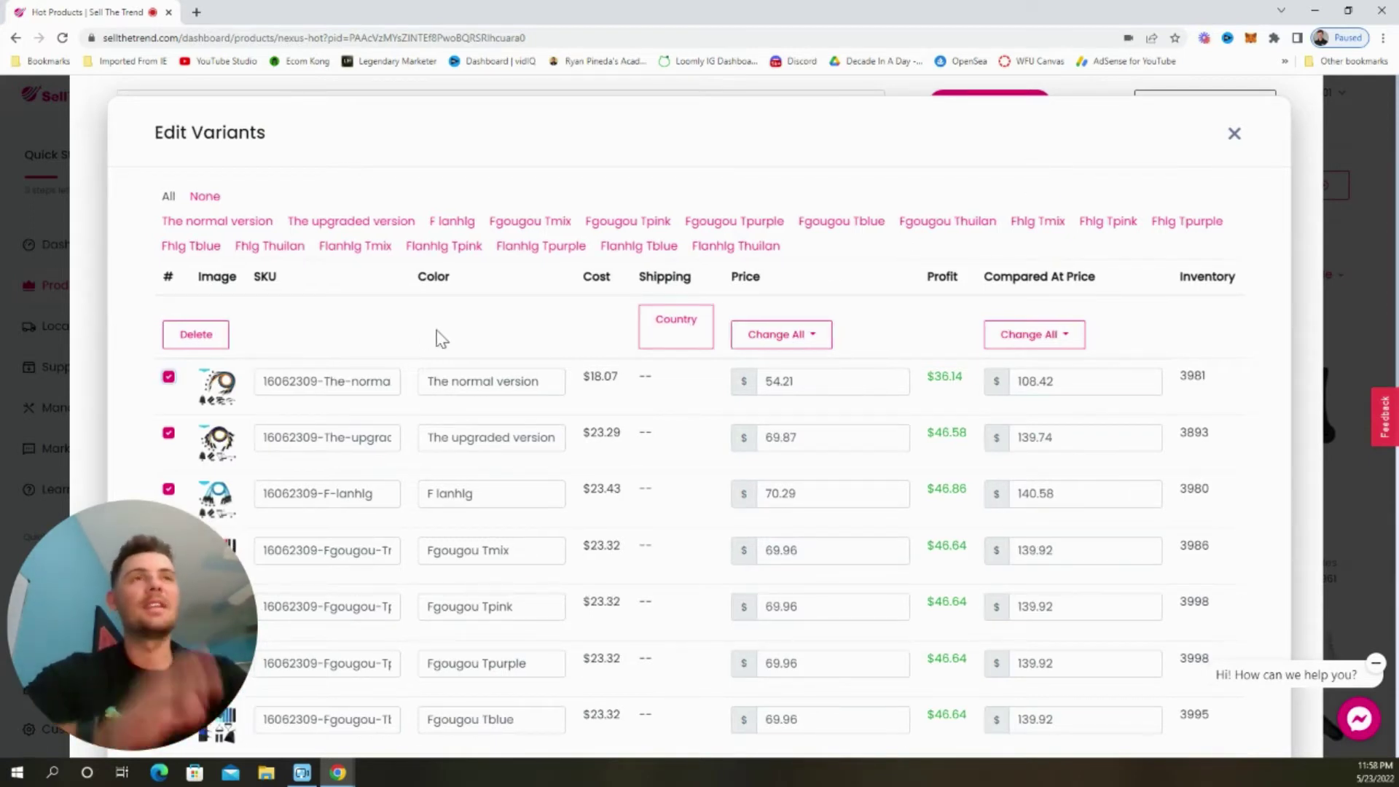
Step: Delete every variant except The upgraded version
left_click(169, 433)
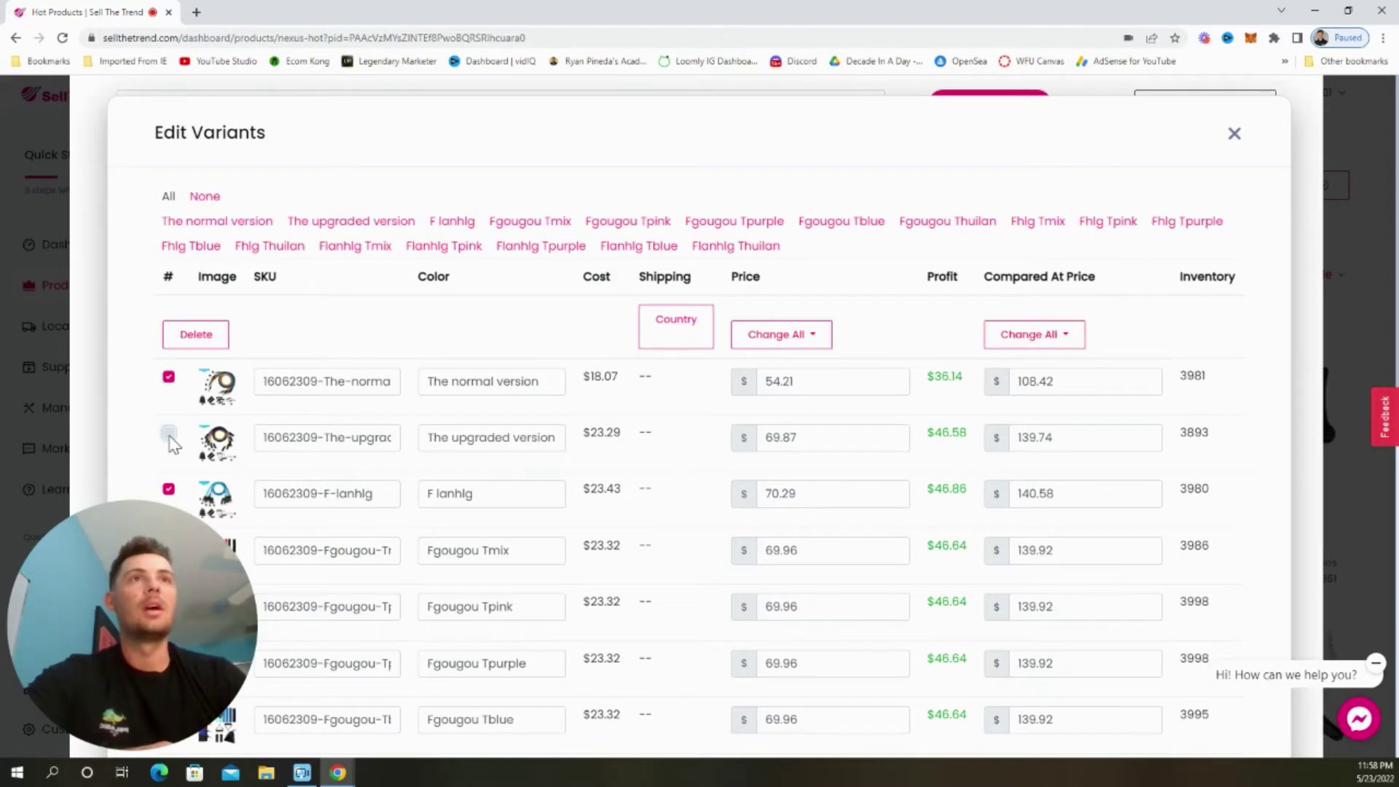
left_click(196, 335)
left_click(789, 475)
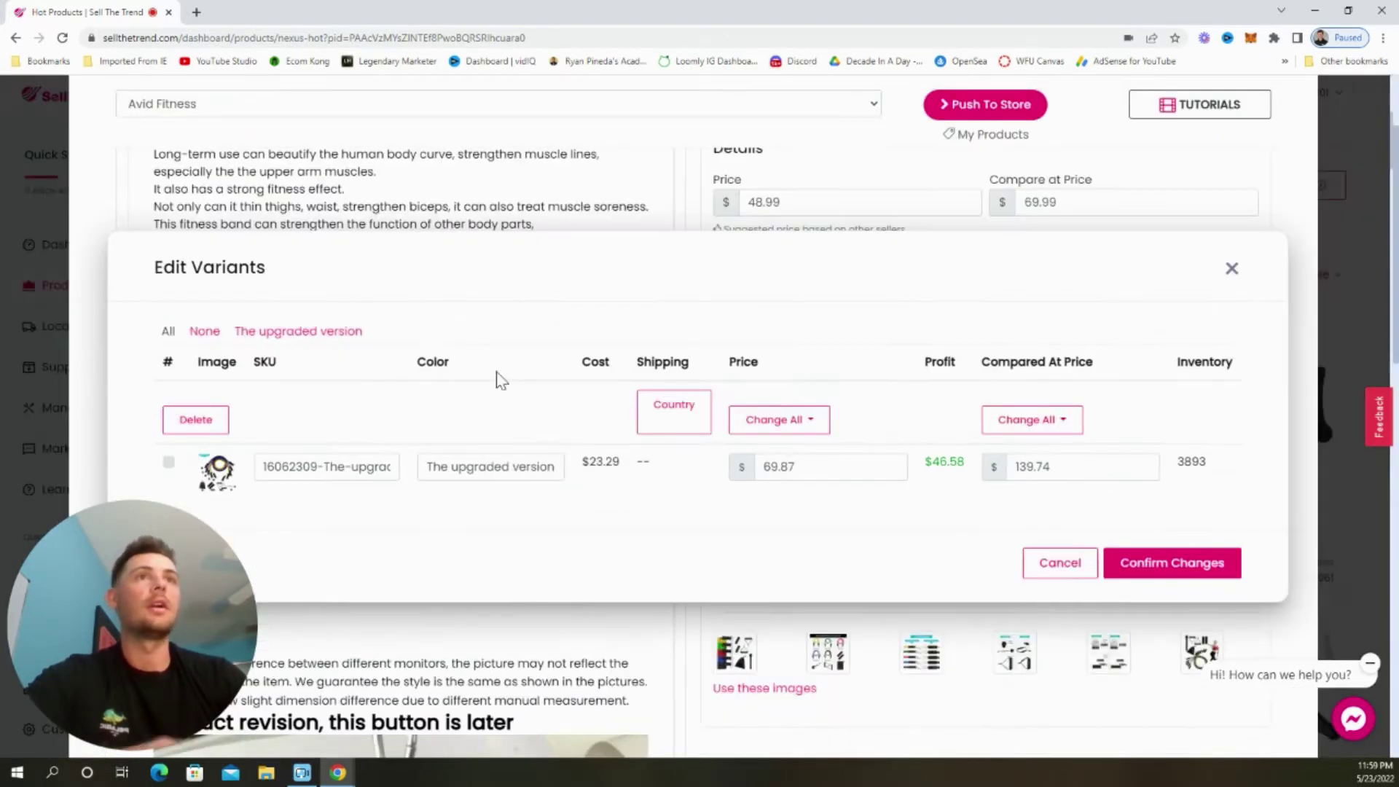
Step: Price the remaining variant at 48.99 with compared-at 69.99, save, and check the shipping methods
left_click(169, 462)
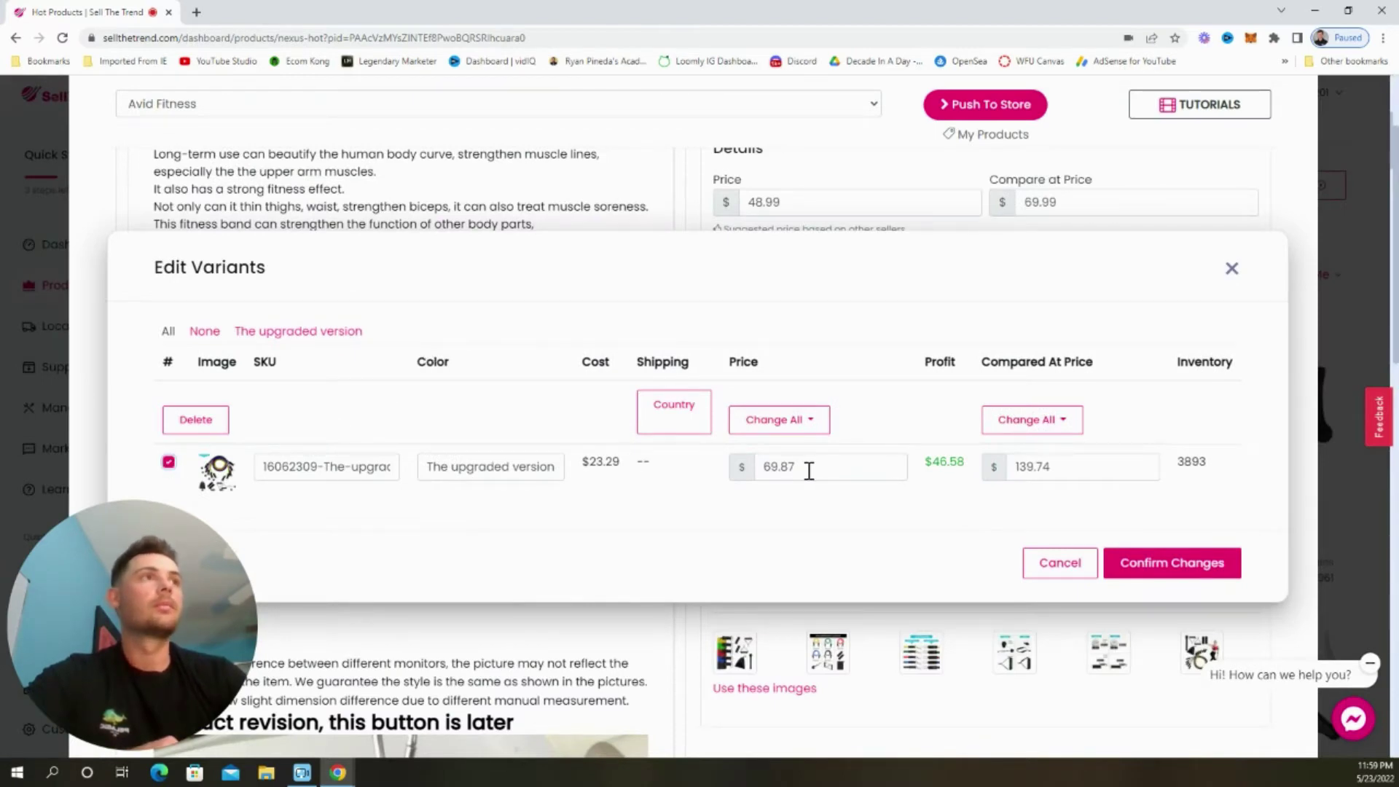
left_click(831, 467)
double_click(831, 467)
type("48.99")
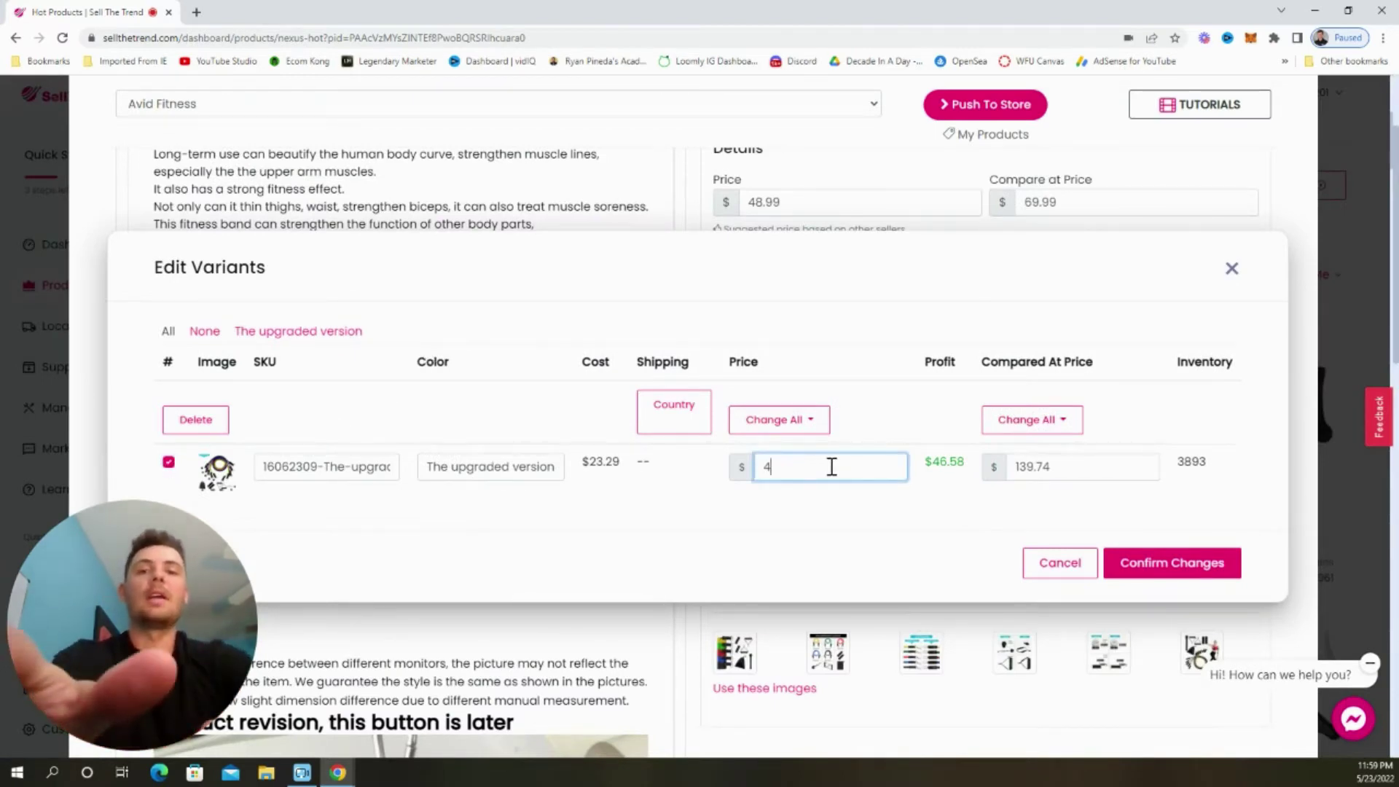
double_click(1044, 467)
type("69.99")
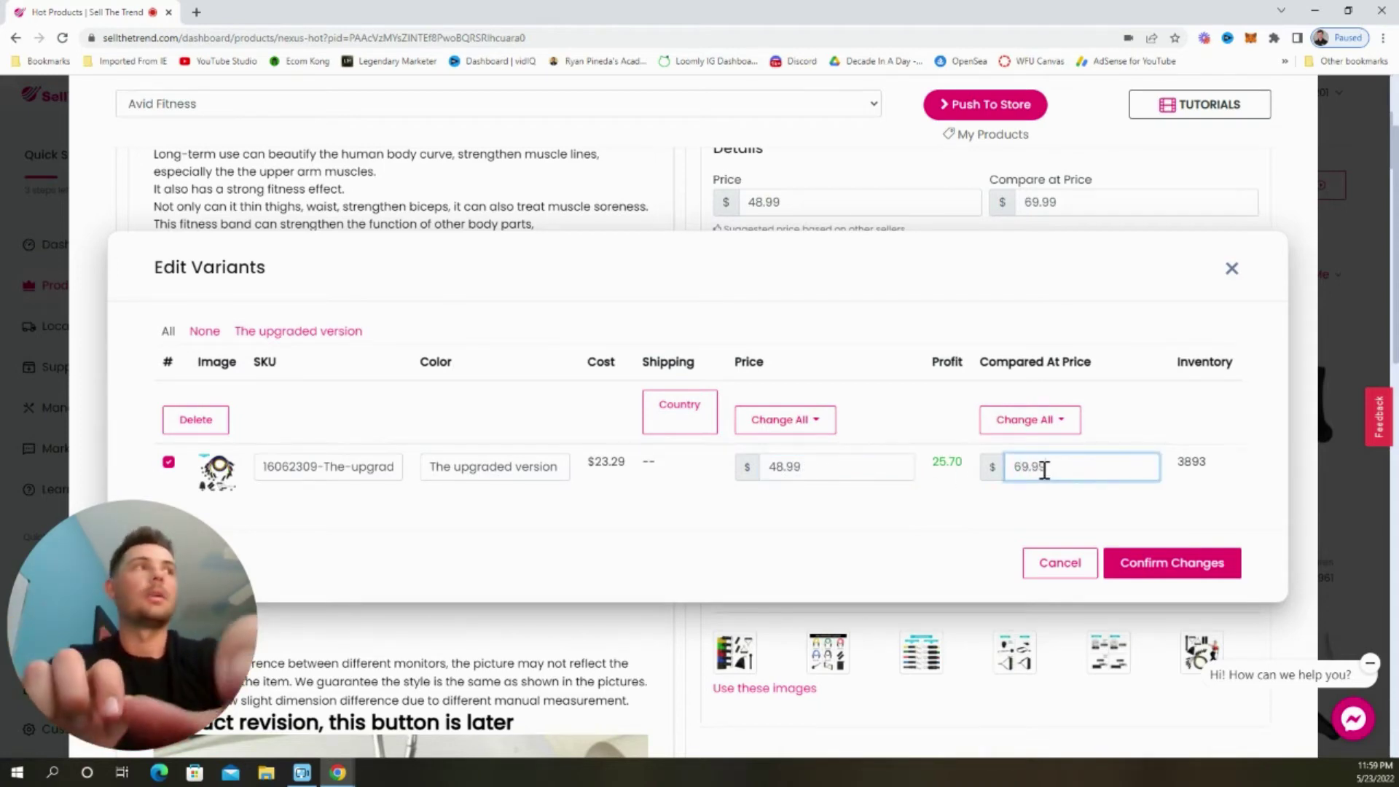
left_click(1143, 571)
scroll(1124, 495, "down", 2)
left_click(1126, 444)
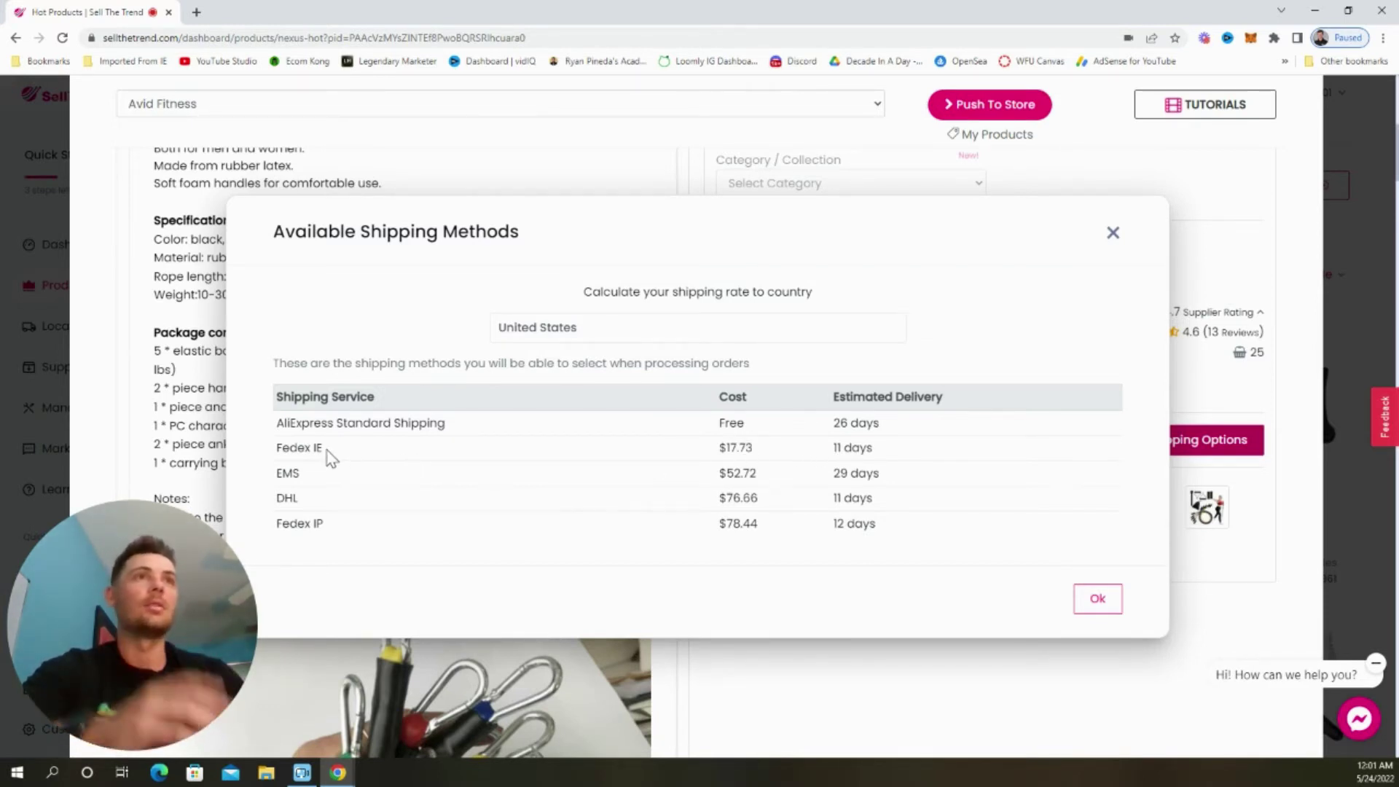
left_click(1089, 609)
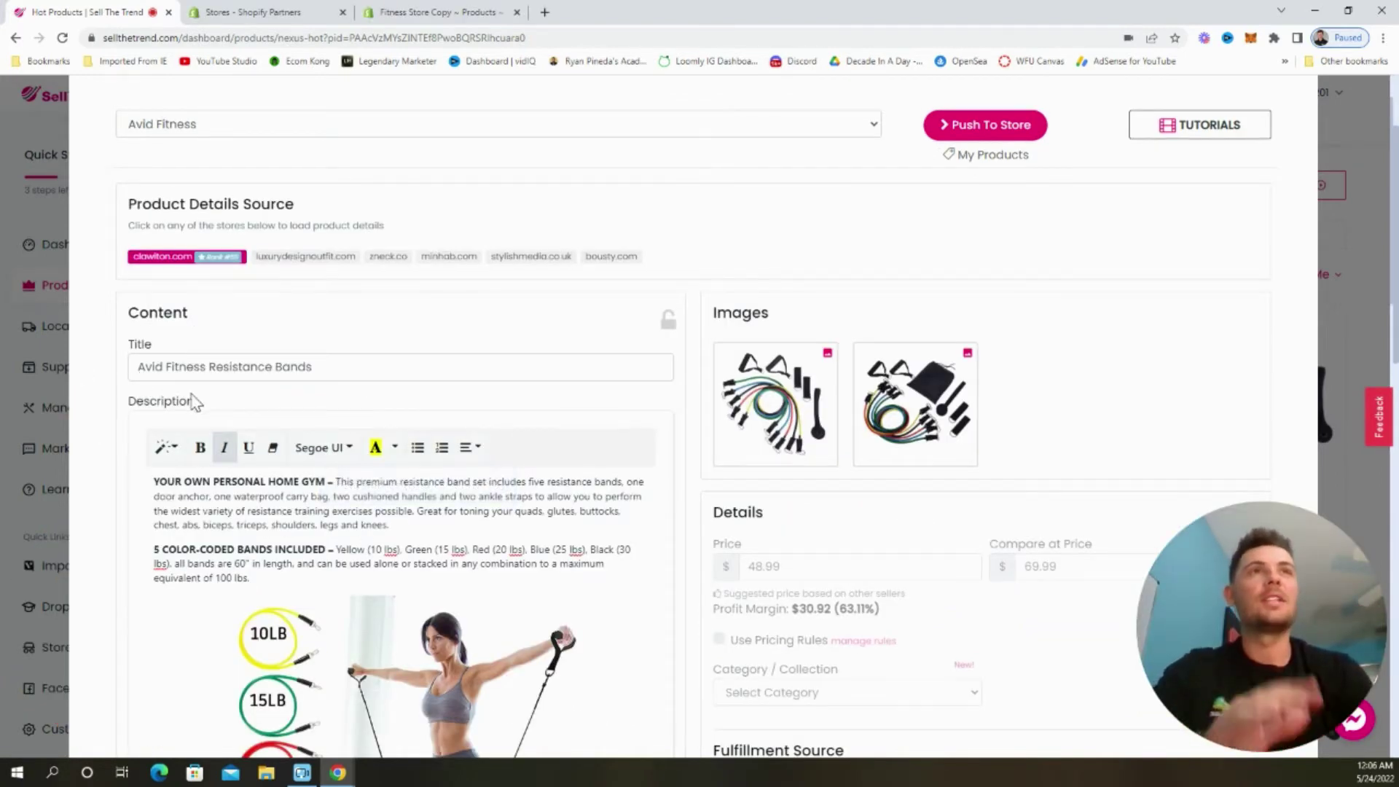
scroll(321, 369, "down", 1)
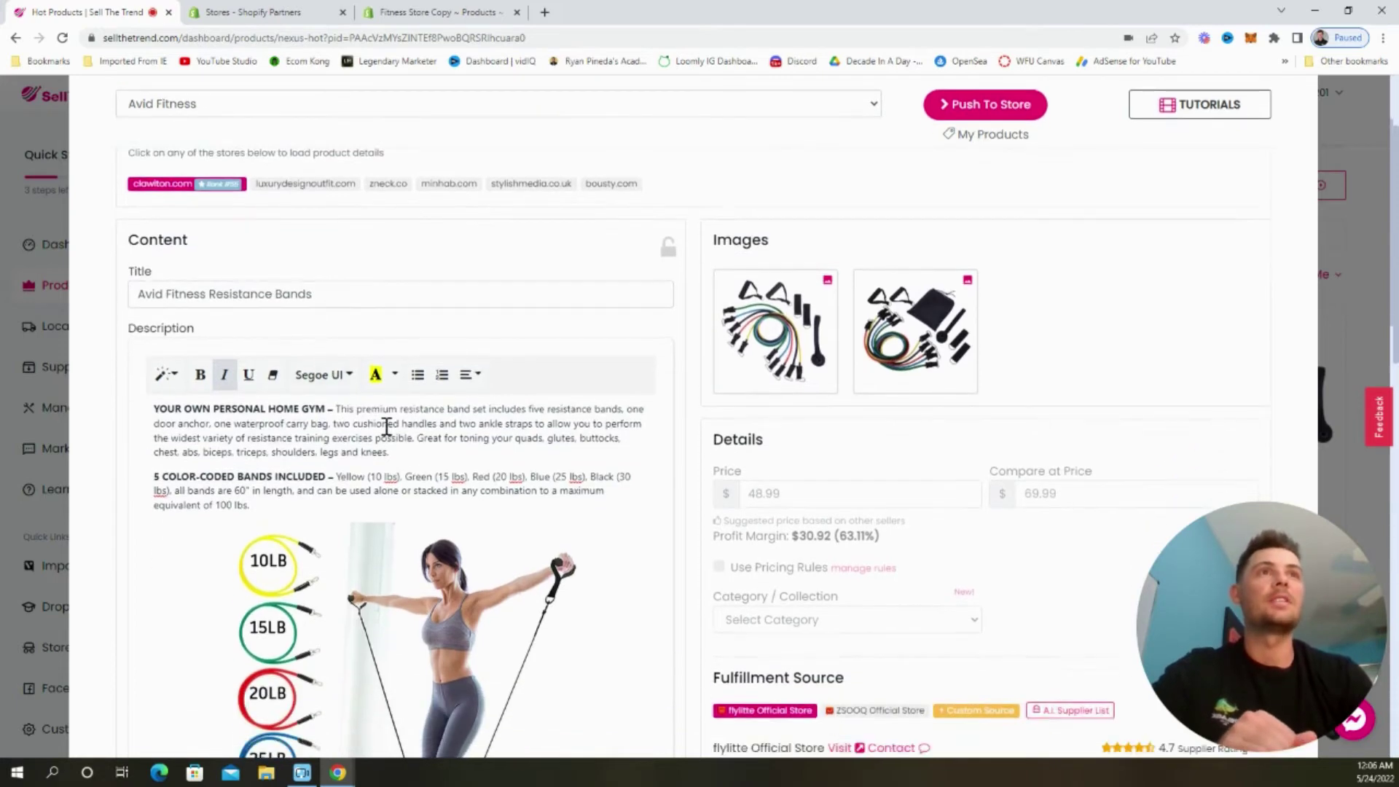
scroll(386, 422, "down", 1)
scroll(402, 385, "down", 1)
scroll(402, 386, "down", 5)
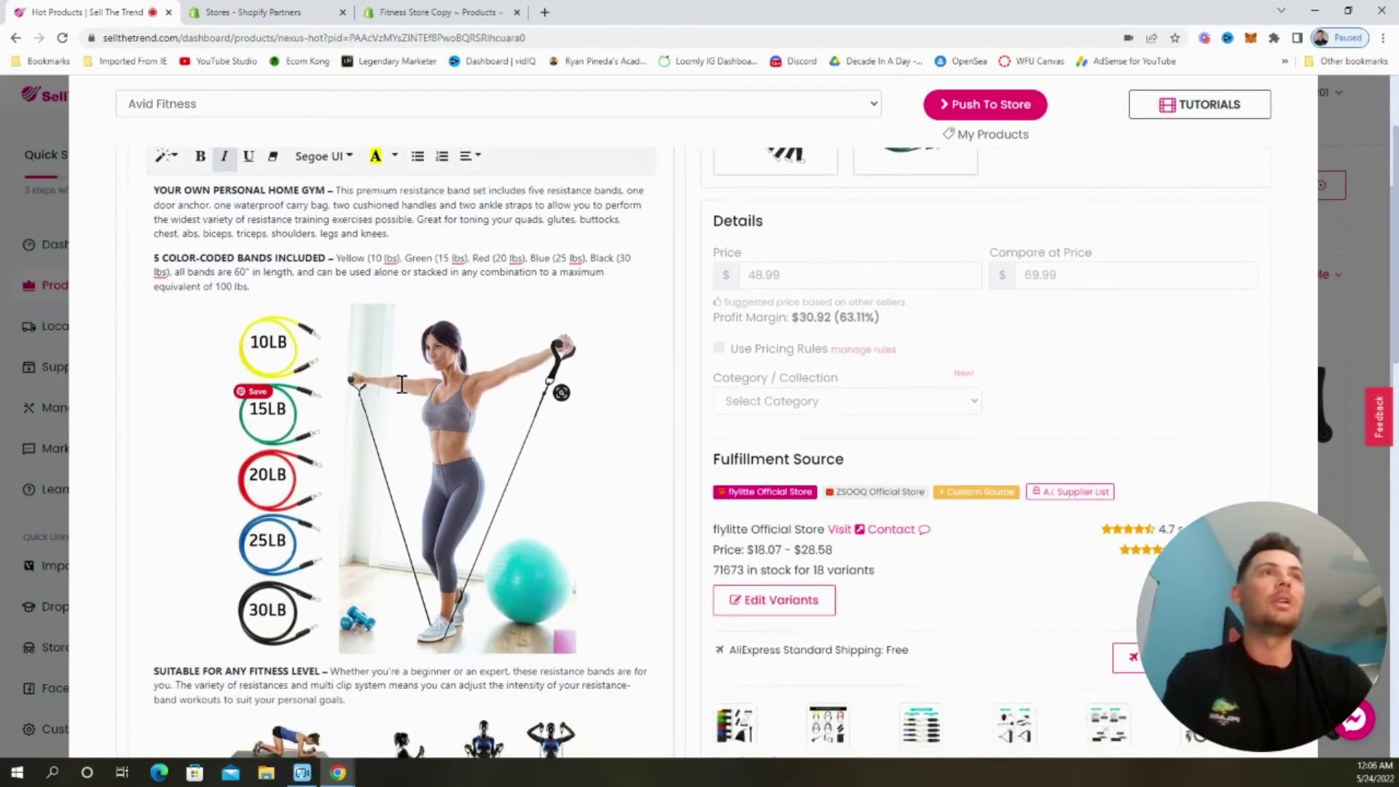
scroll(393, 388, "down", 7)
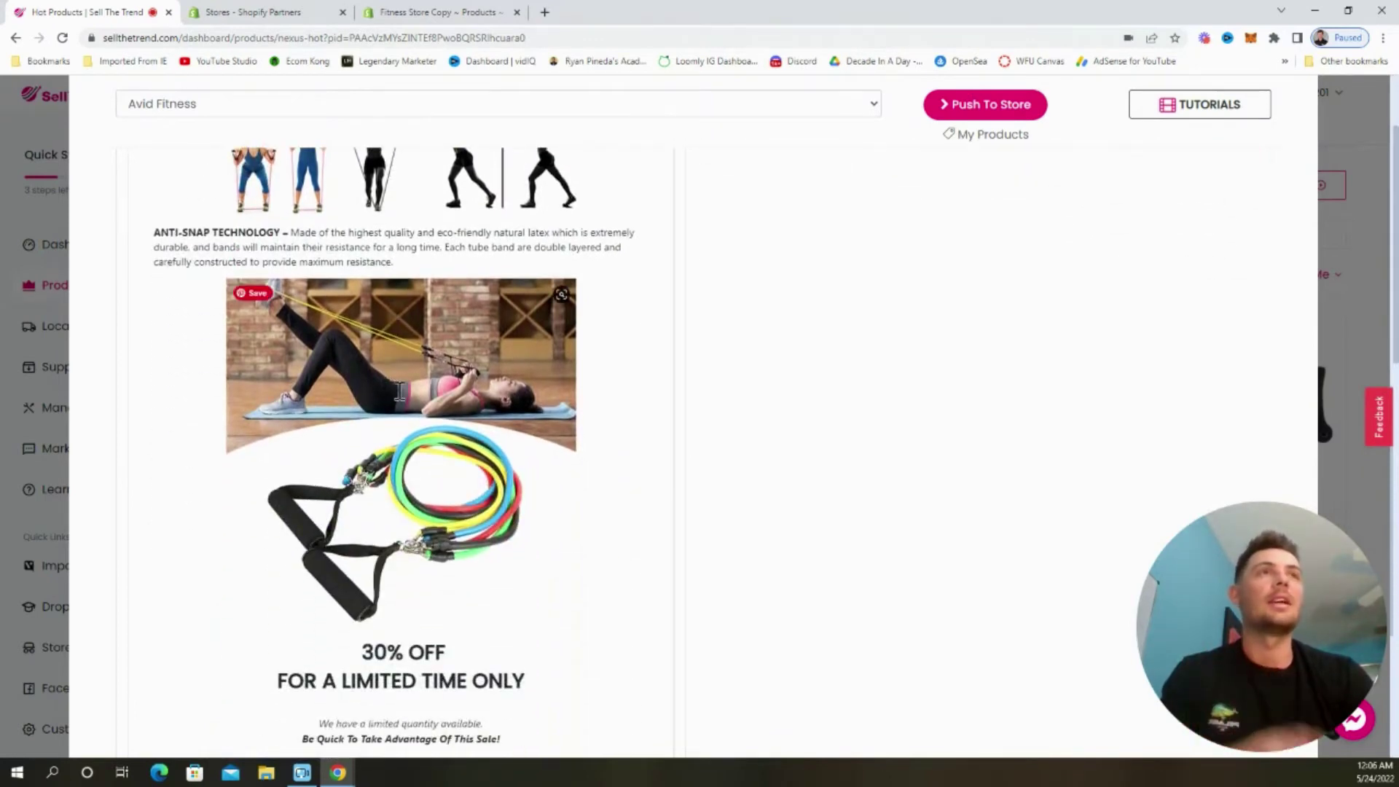
scroll(399, 394, "down", 4)
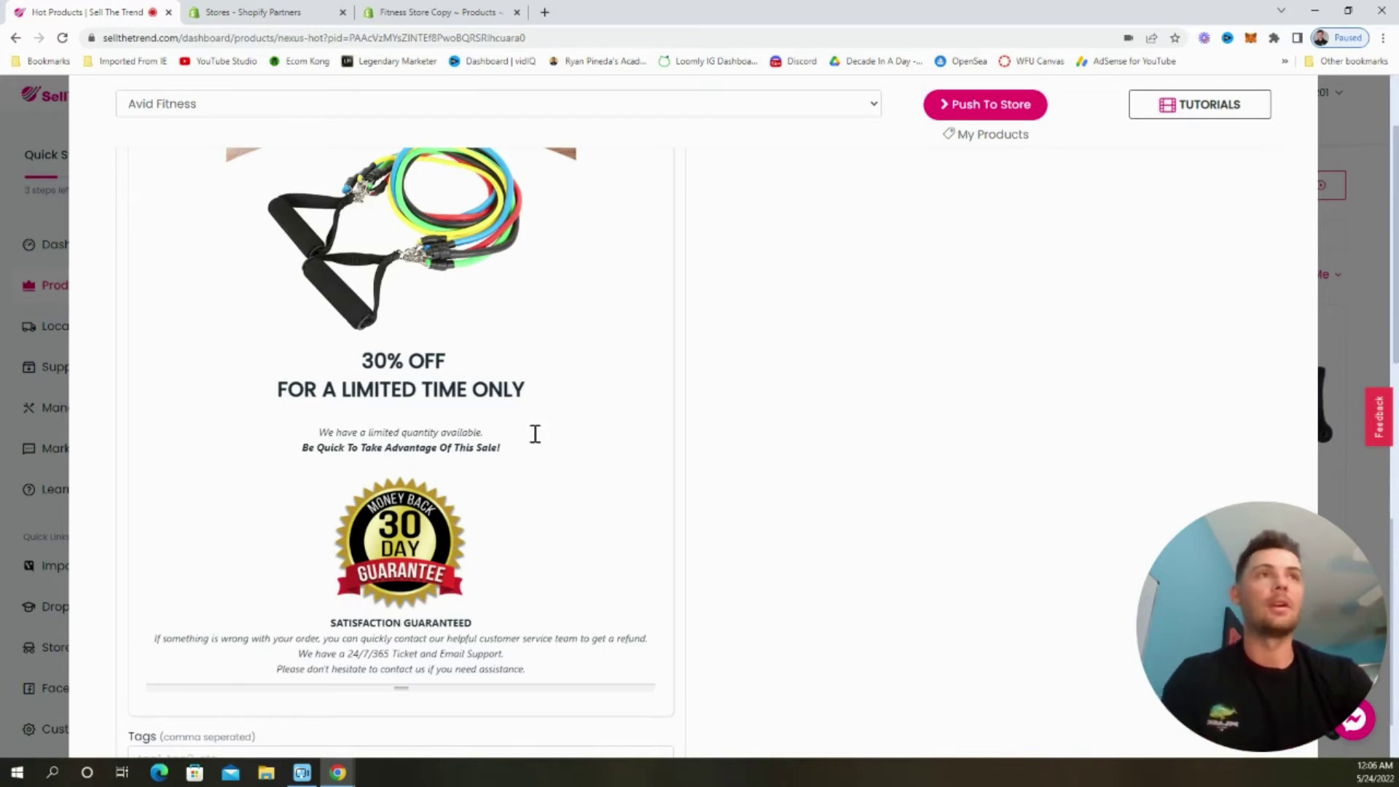
scroll(539, 437, "up", 5)
scroll(543, 441, "up", 10)
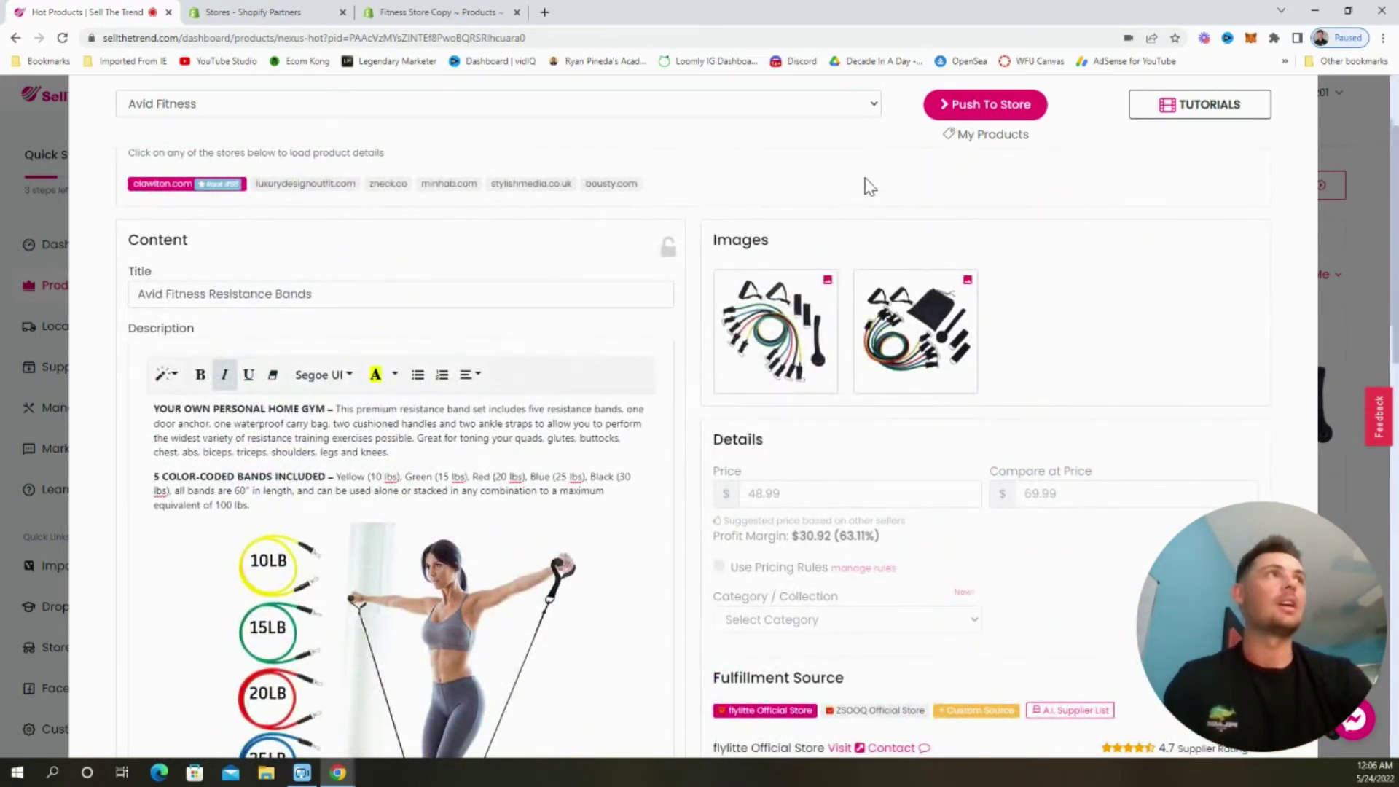
scroll(868, 187, "up", 2)
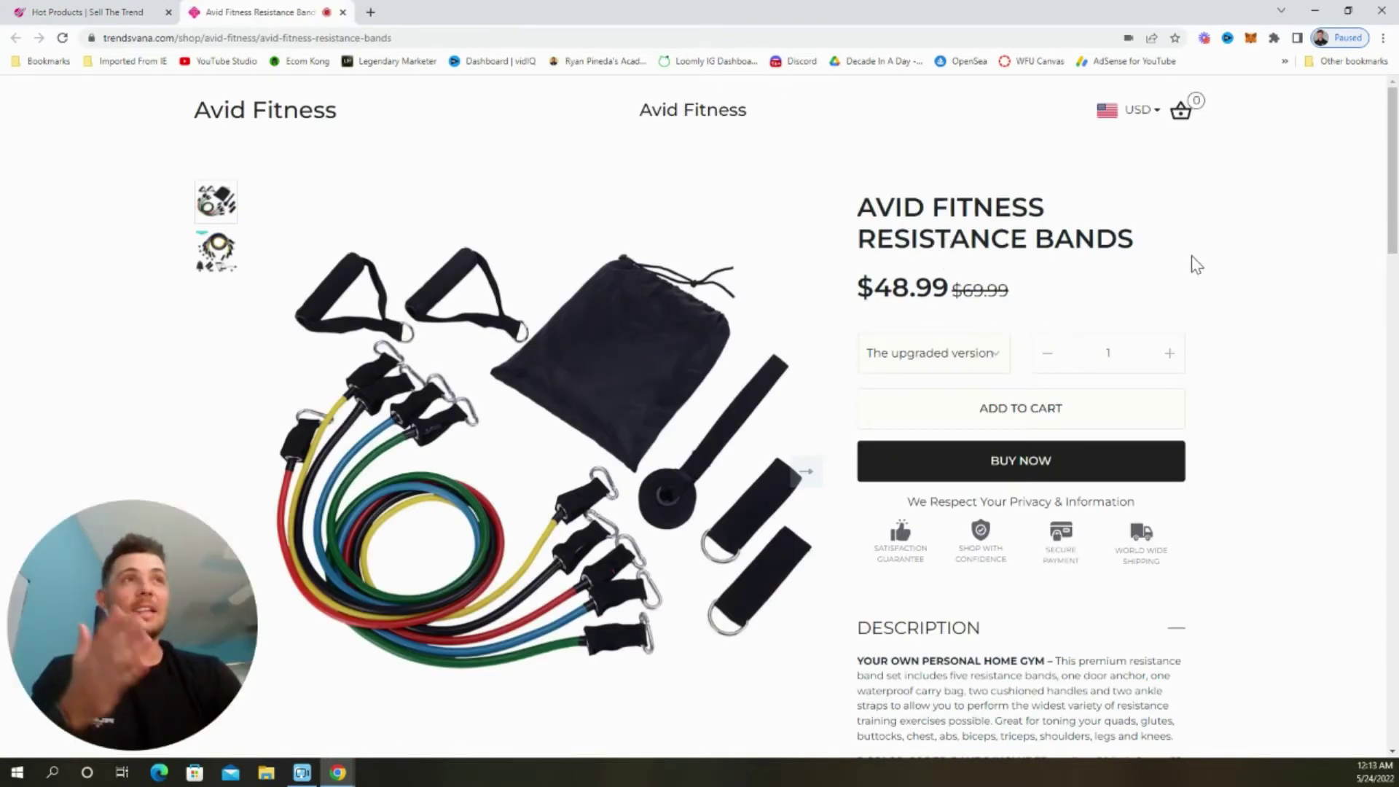
Step: Scroll through the live Avid Fitness Resistance Bands product page listed at $48.99
scroll(1194, 262, "down", 3)
scroll(1194, 264, "down", 14)
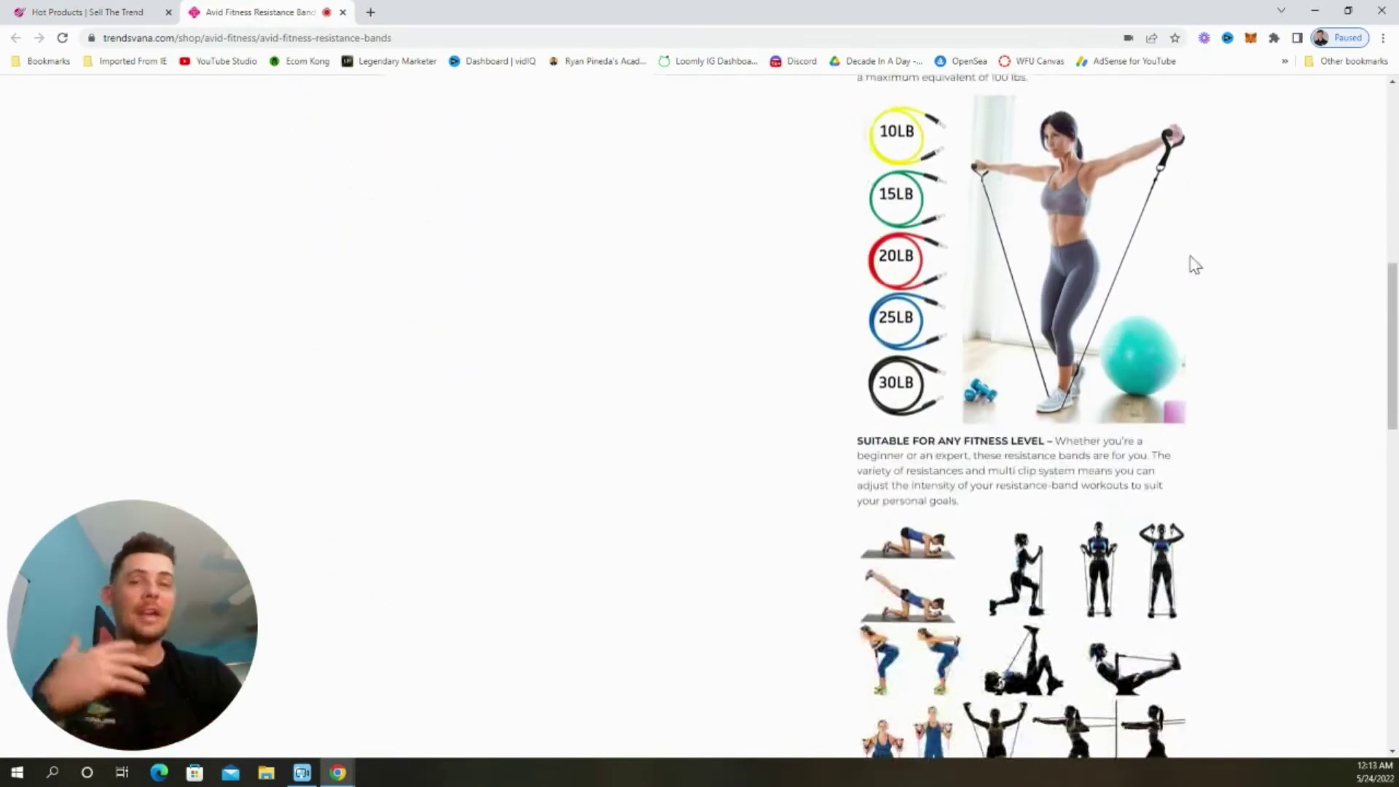
scroll(1189, 263, "down", 12)
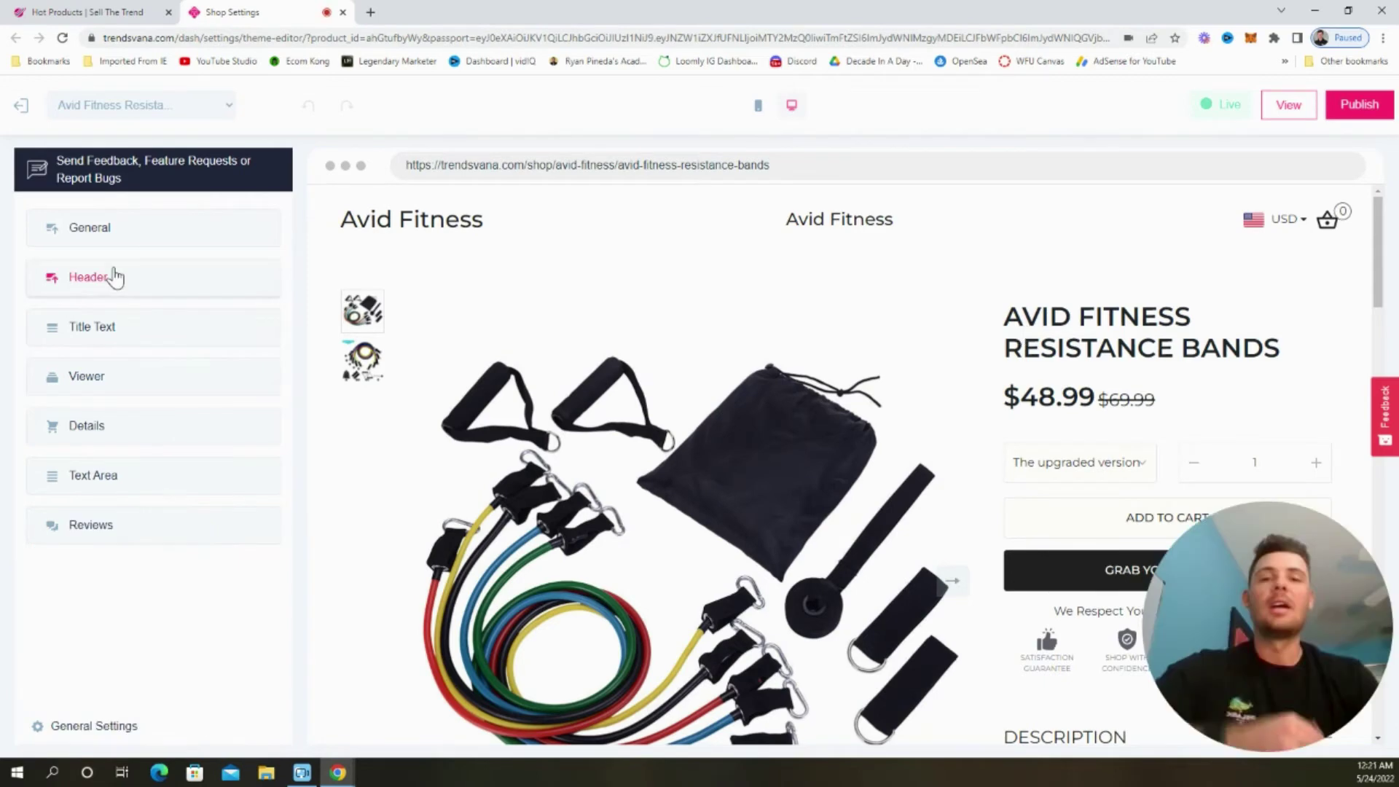
Step: Give the product page Header the Avid Fitness Logo.png logo image with Title Text checked
left_click(160, 282)
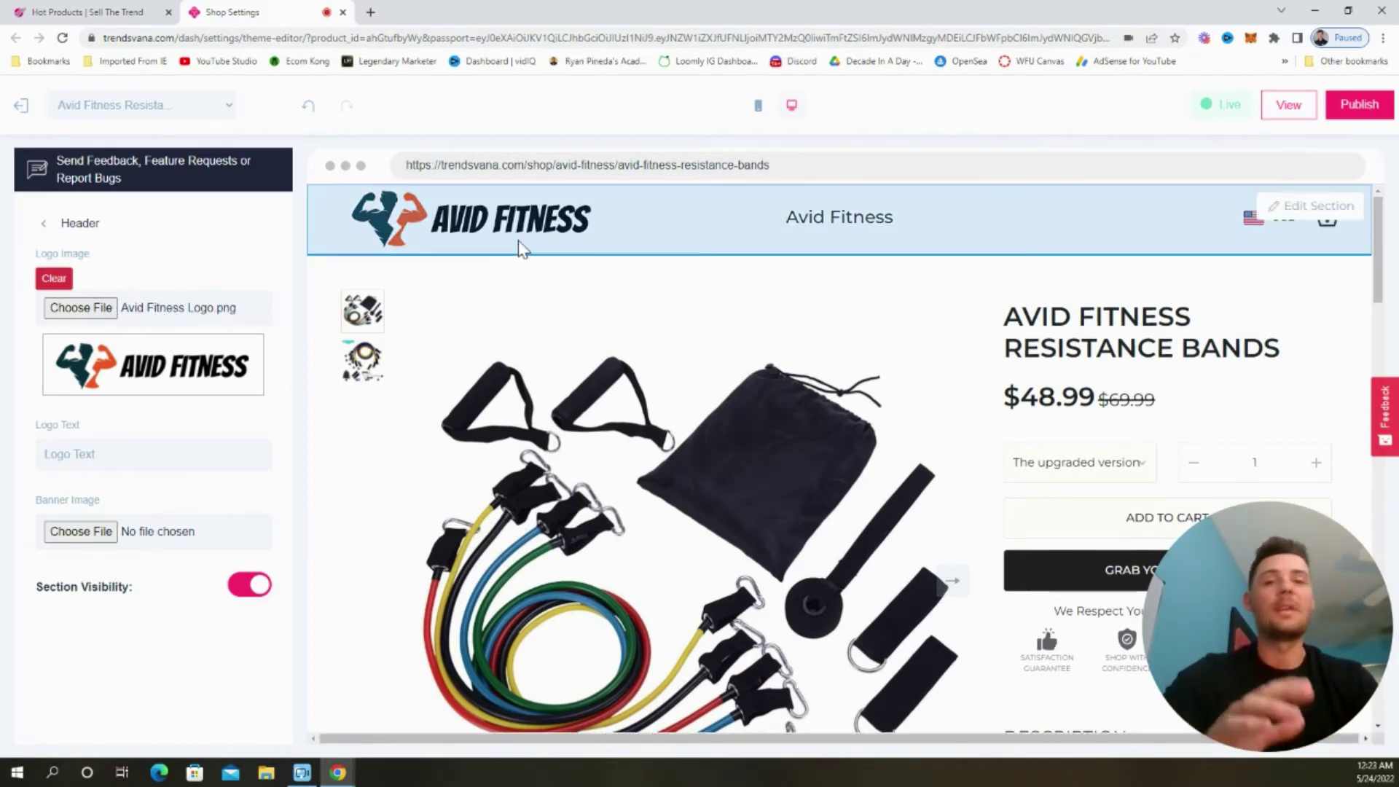
scroll(519, 247, "down", 1)
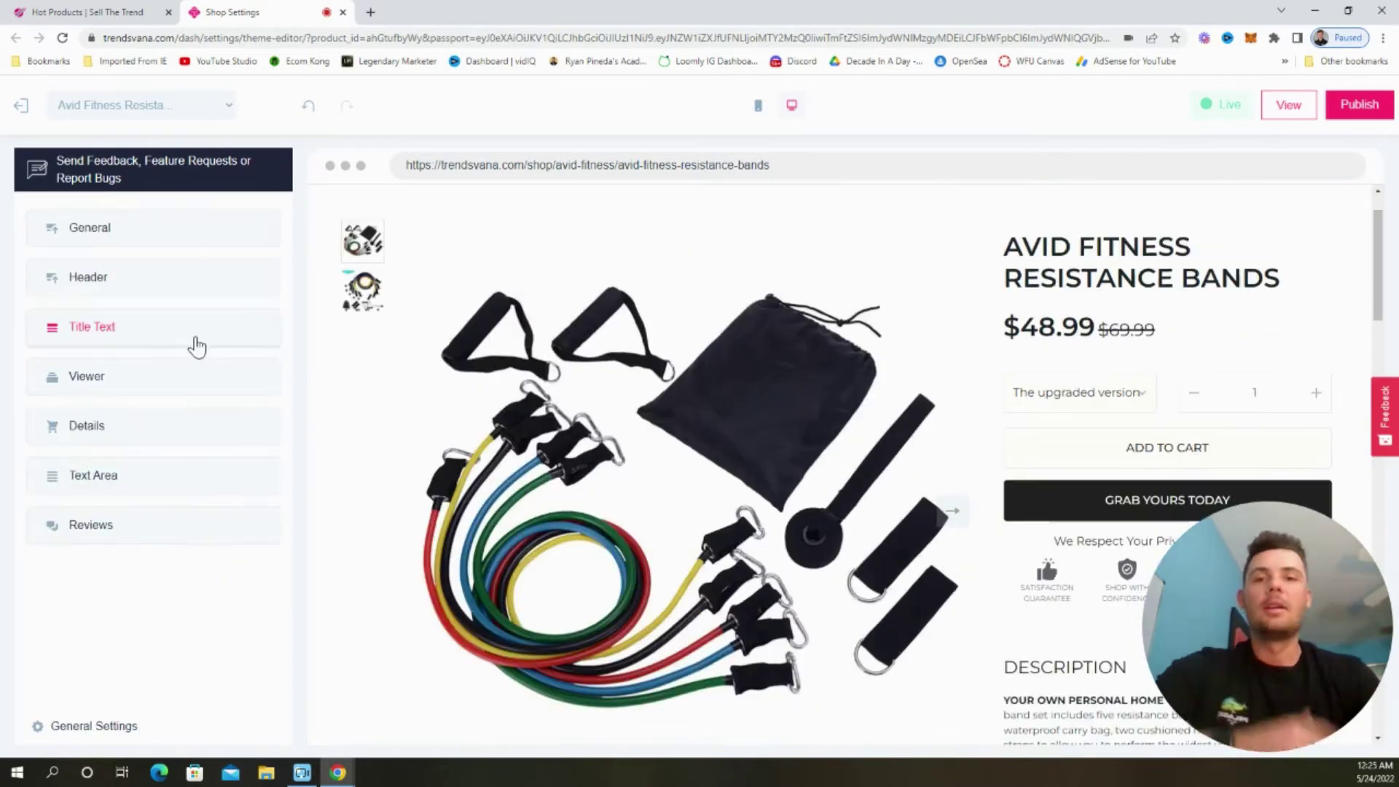
left_click(152, 341)
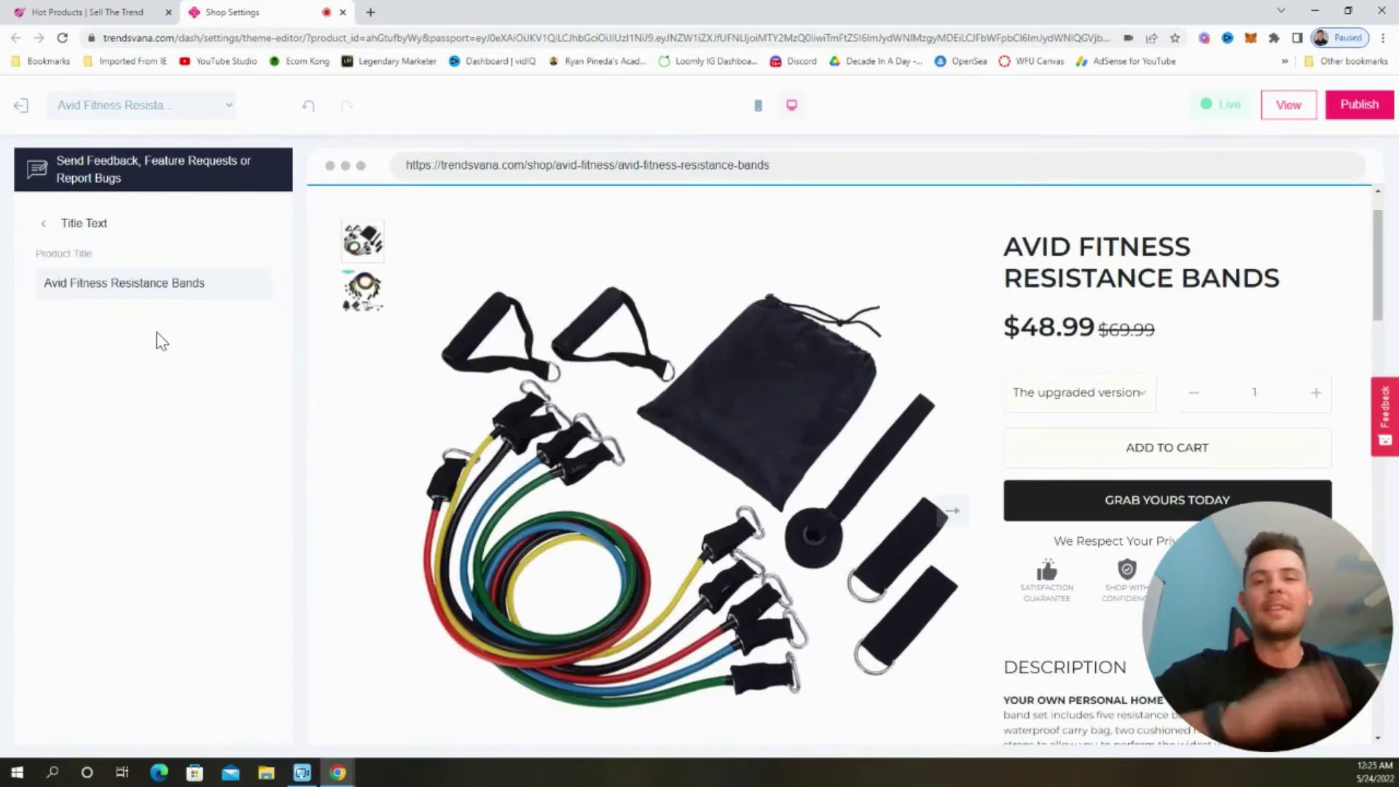
left_click(44, 223)
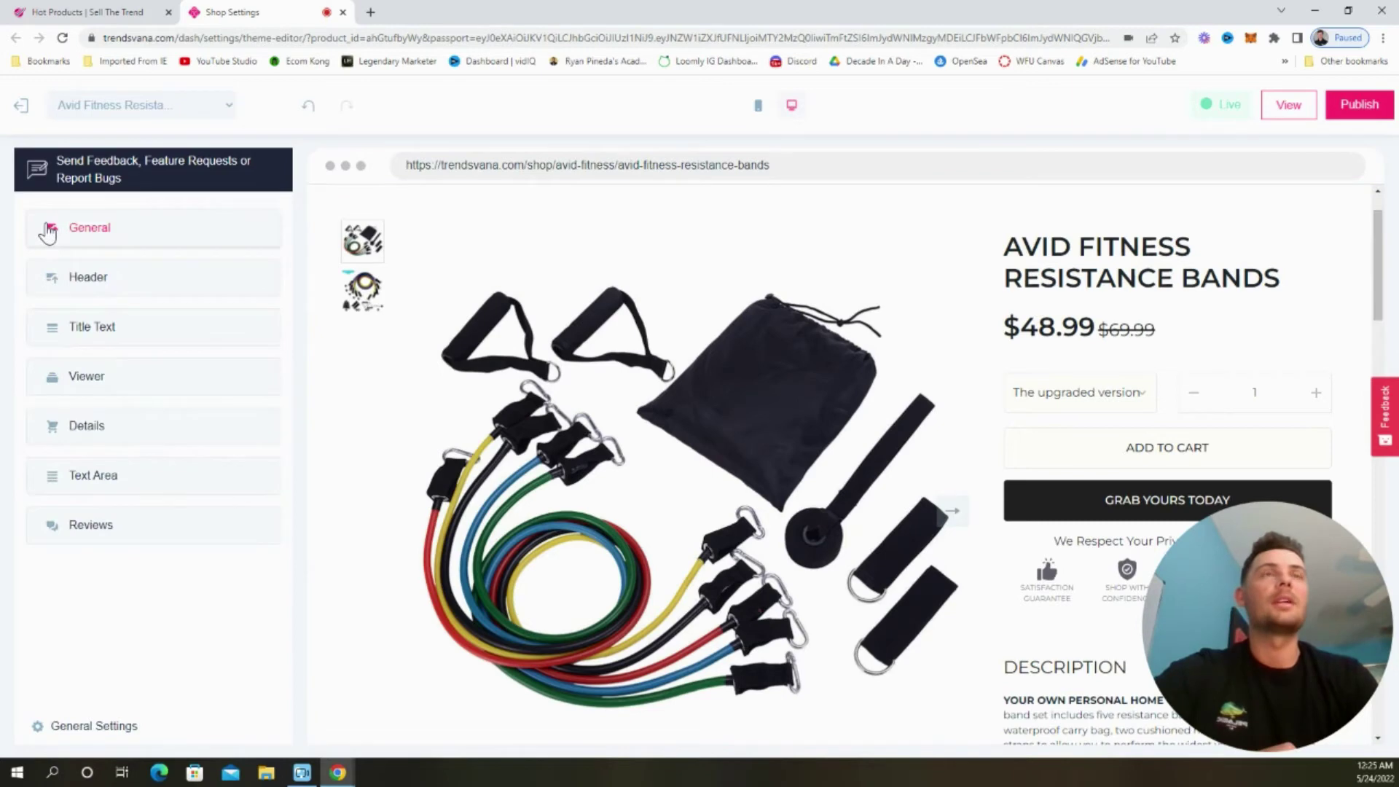
left_click(107, 377)
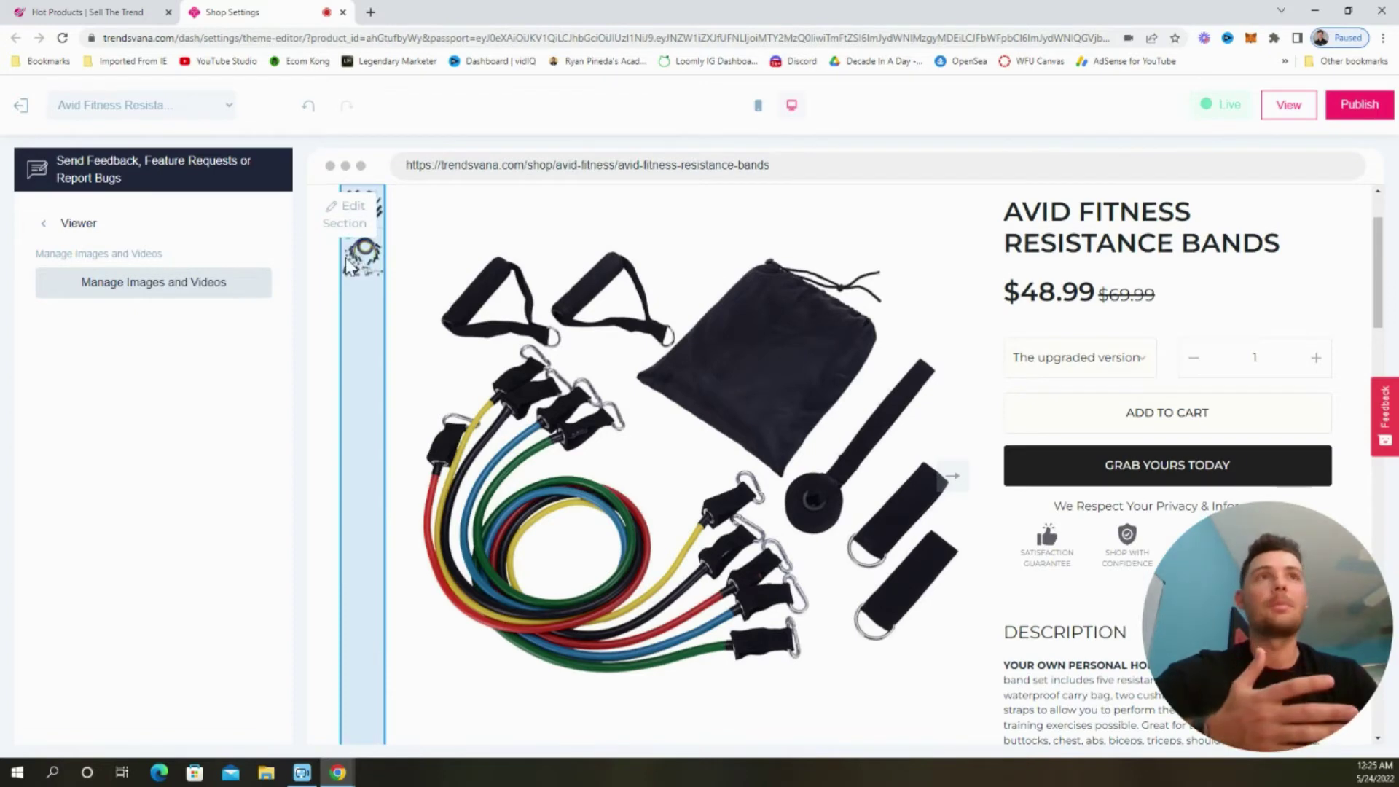
Step: In Manage Images and Videos, move the second image ahead of the first and save the four-image gallery
left_click(214, 295)
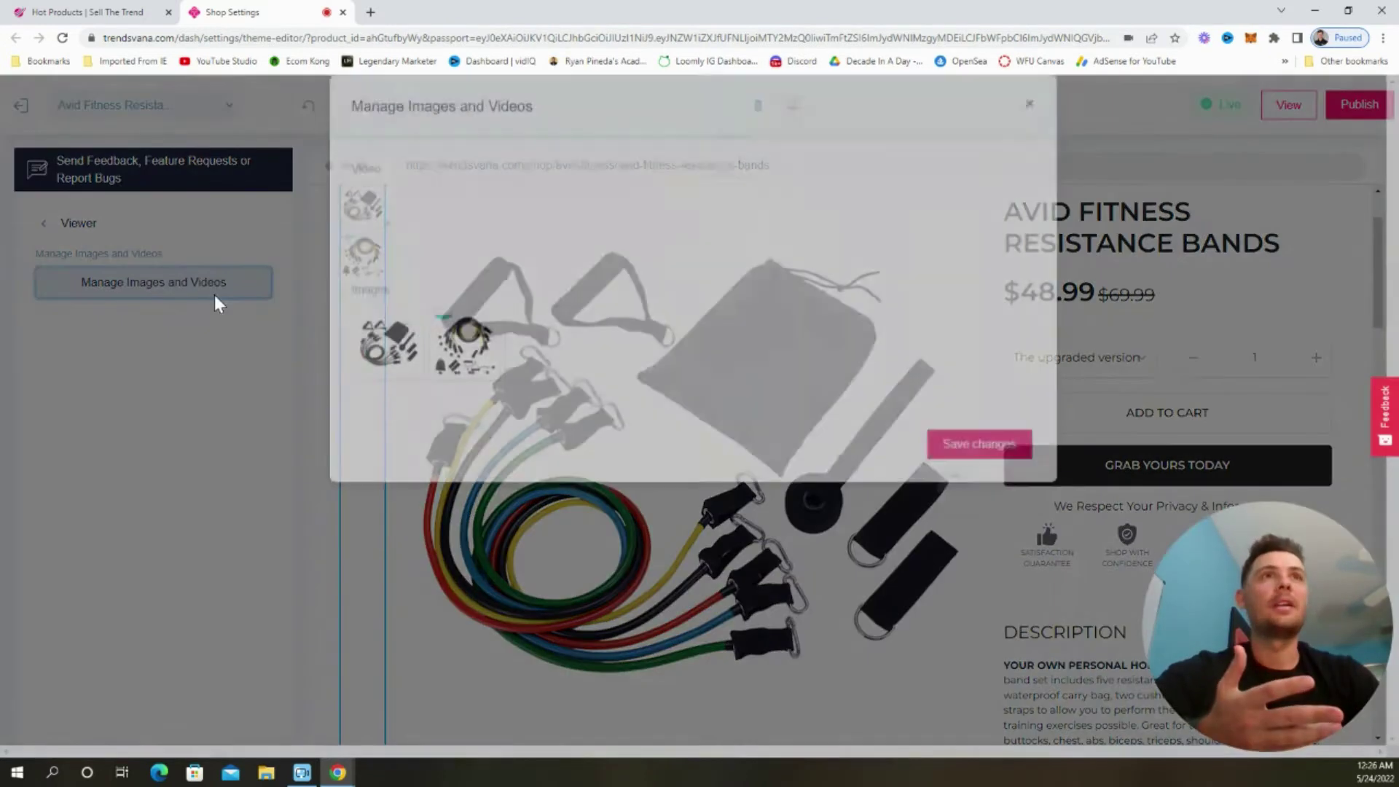
left_click_drag(468, 333, 427, 386)
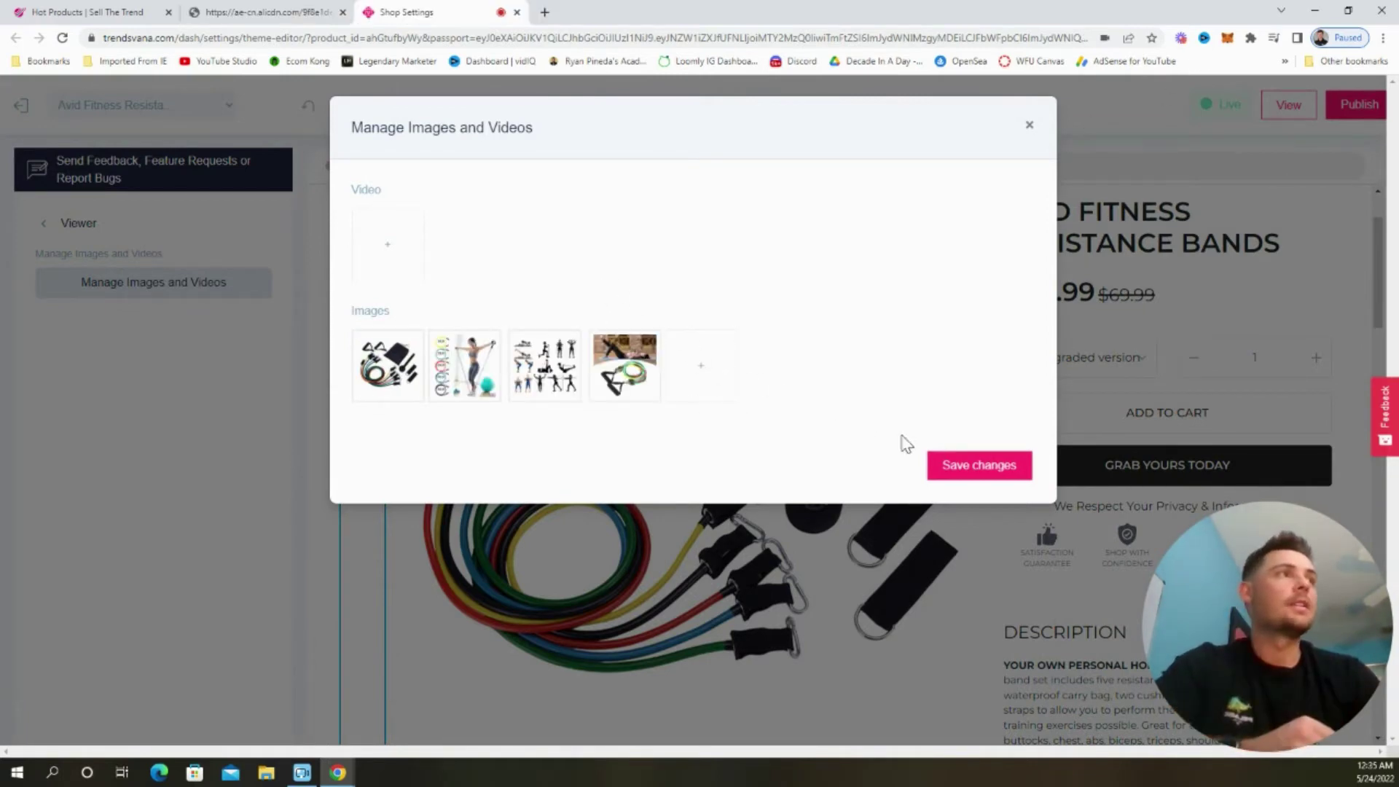
left_click(952, 472)
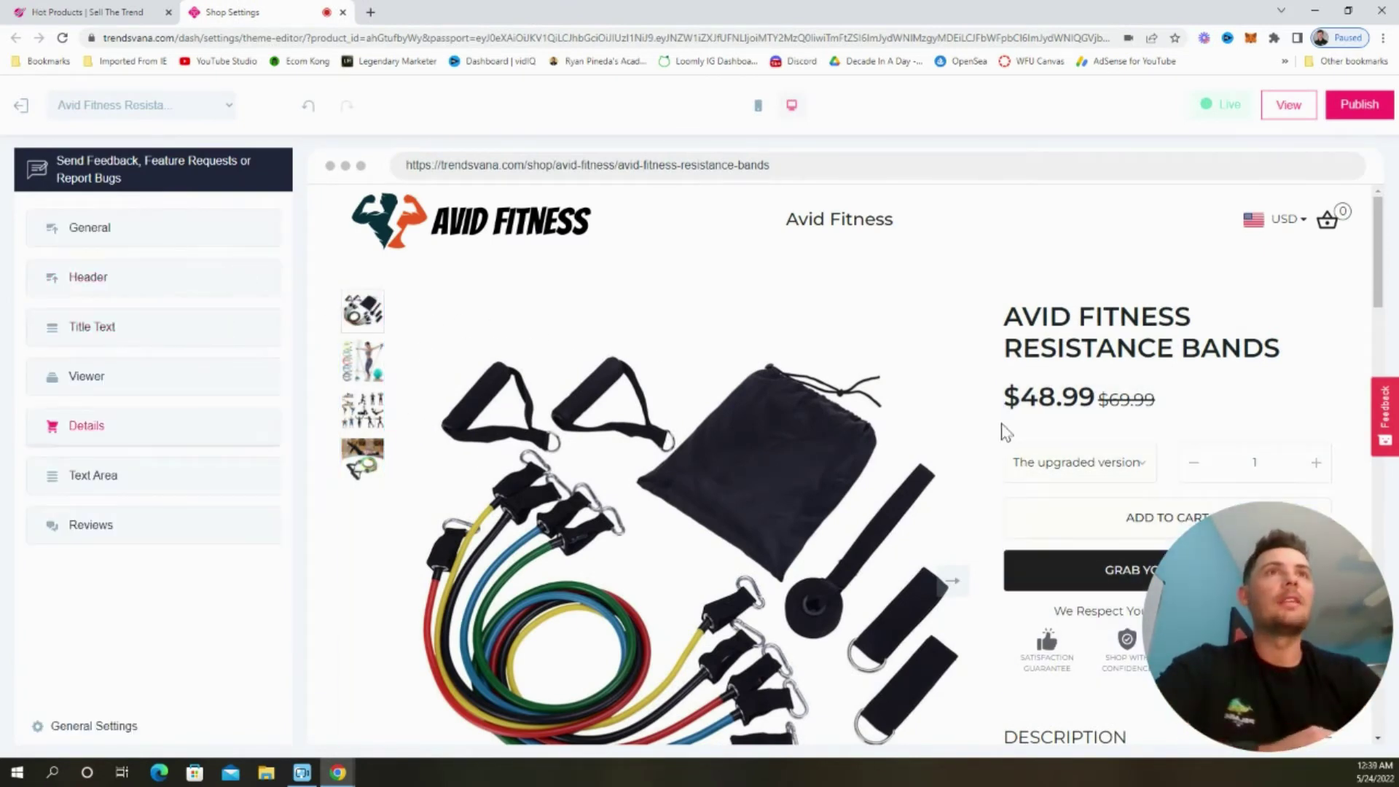
Step: In Edit Variants, replace the Color value 'The upgraded version' with 'Home Gym Kit' and save
left_click(275, 430)
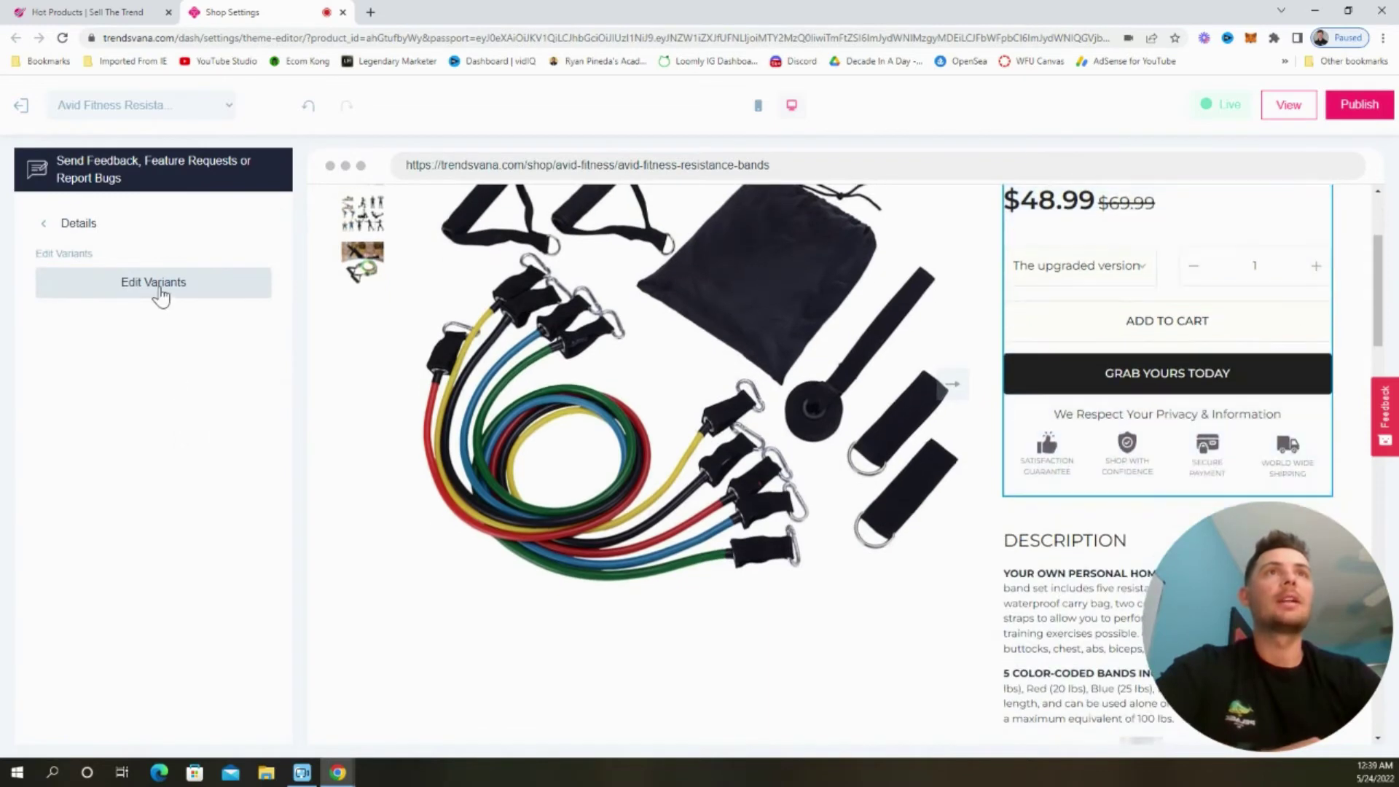
left_click(161, 290)
left_click(562, 349)
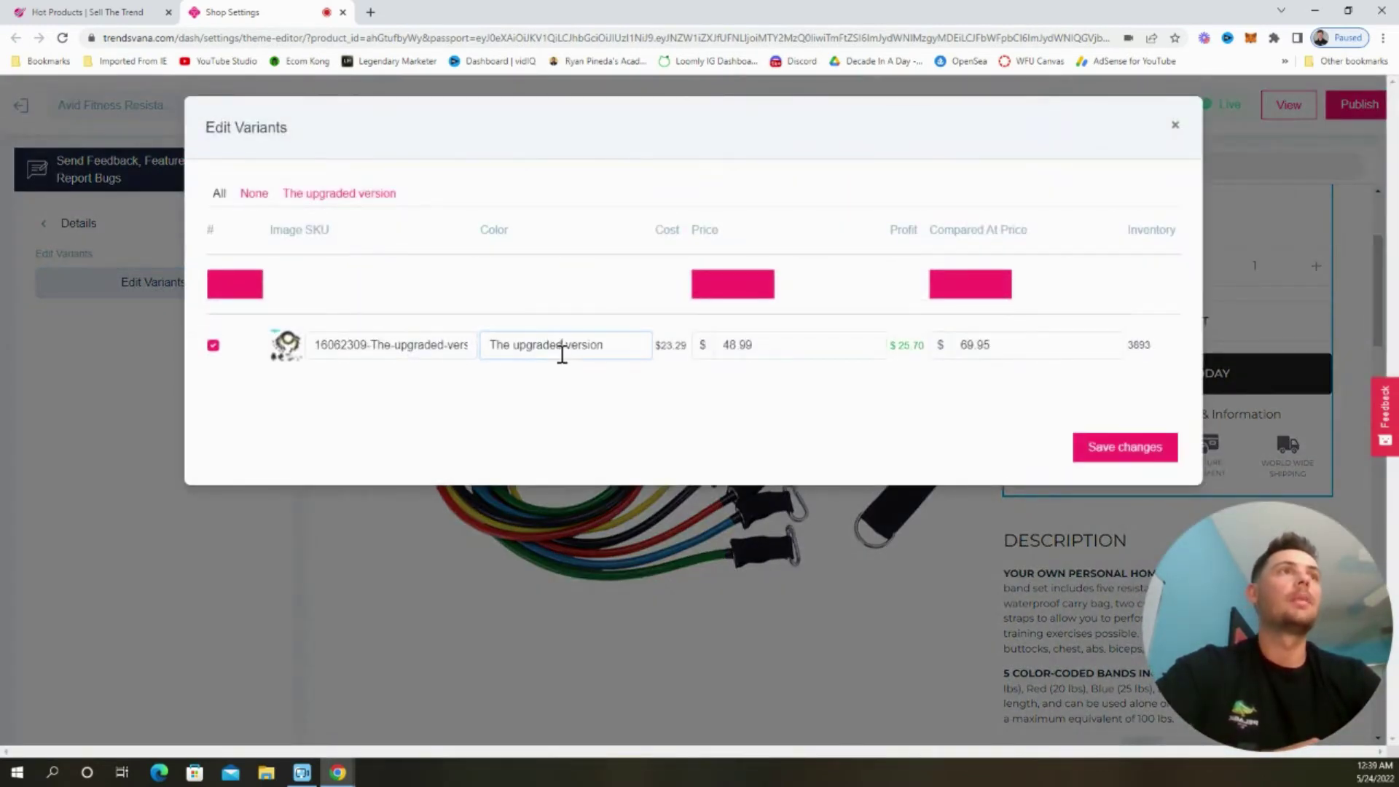
triple_click(561, 354)
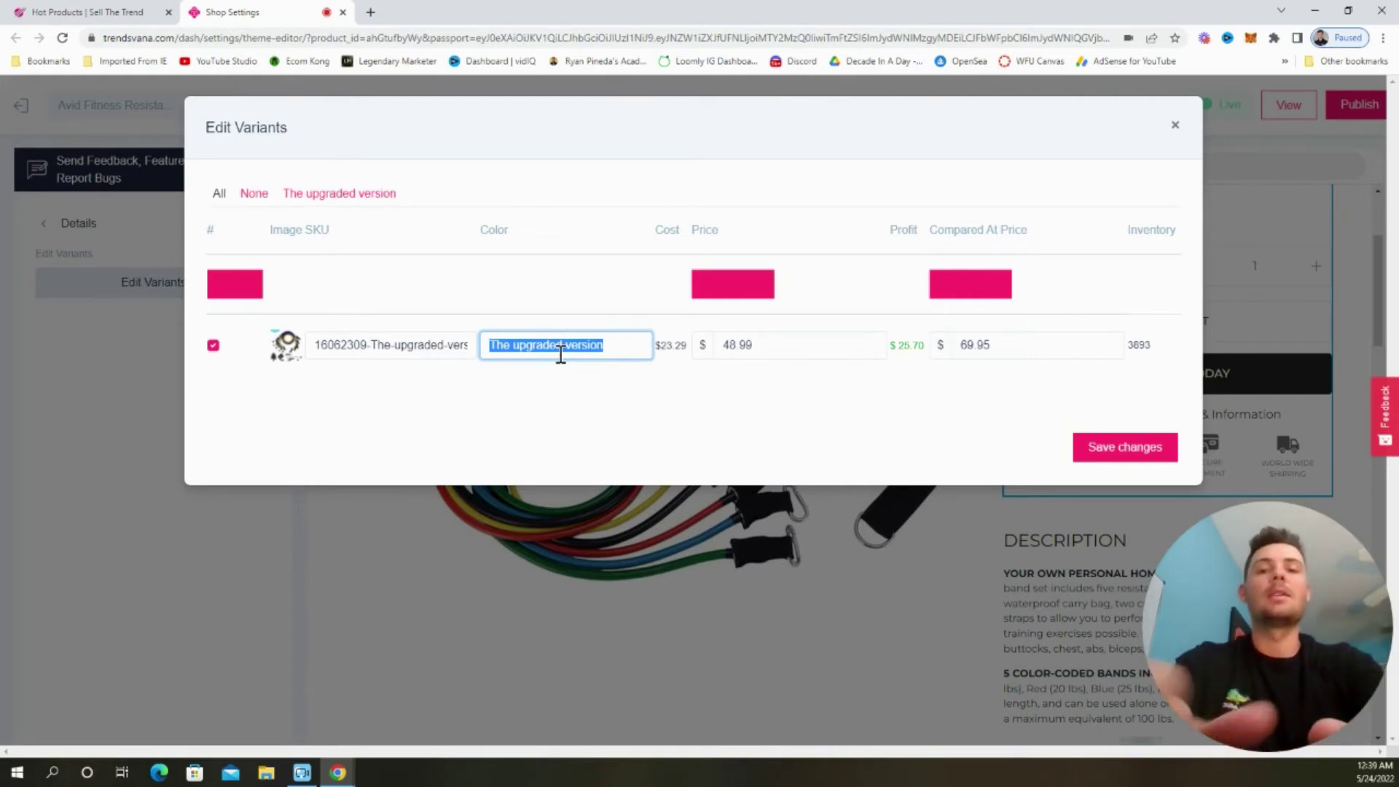
type("Home ")
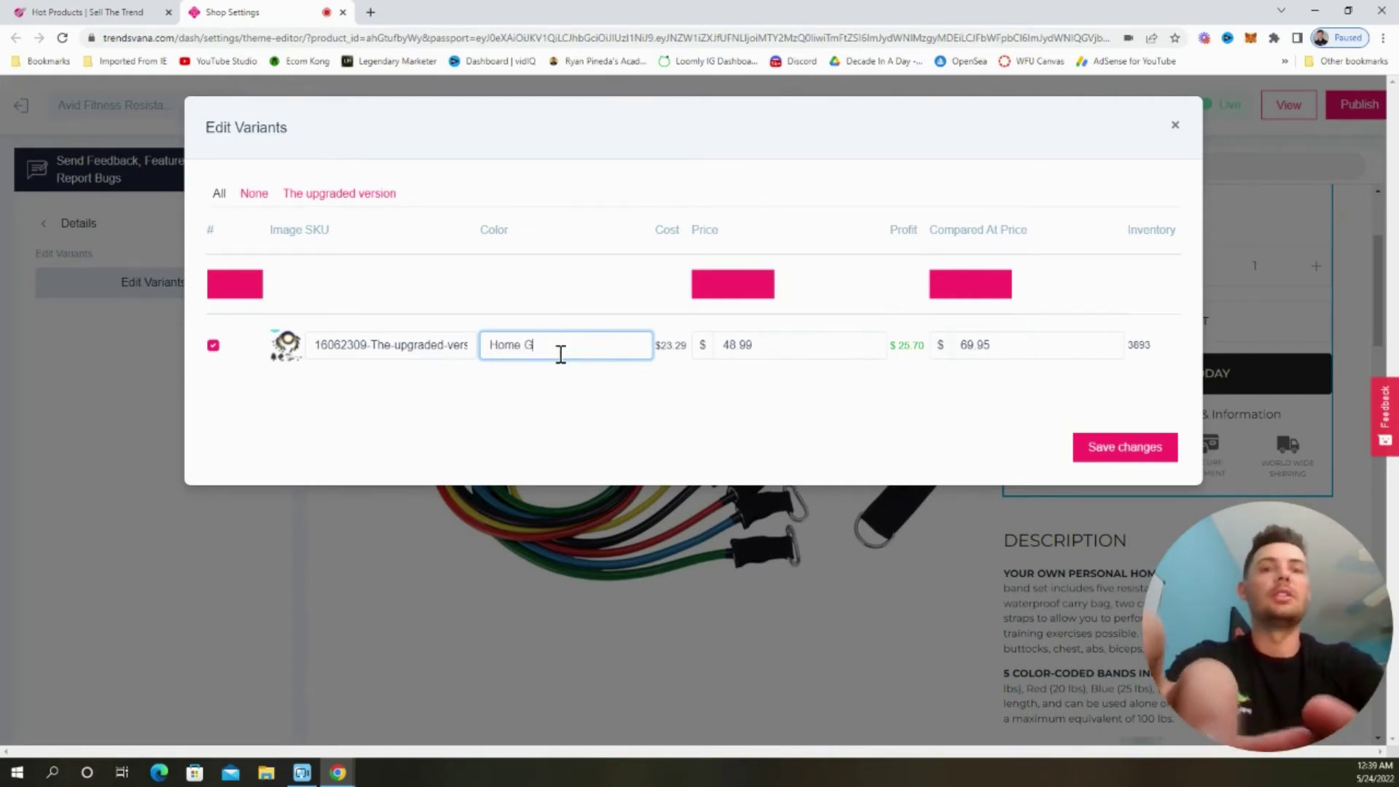
type("Gym")
key("BackSpace")
type("ym K")
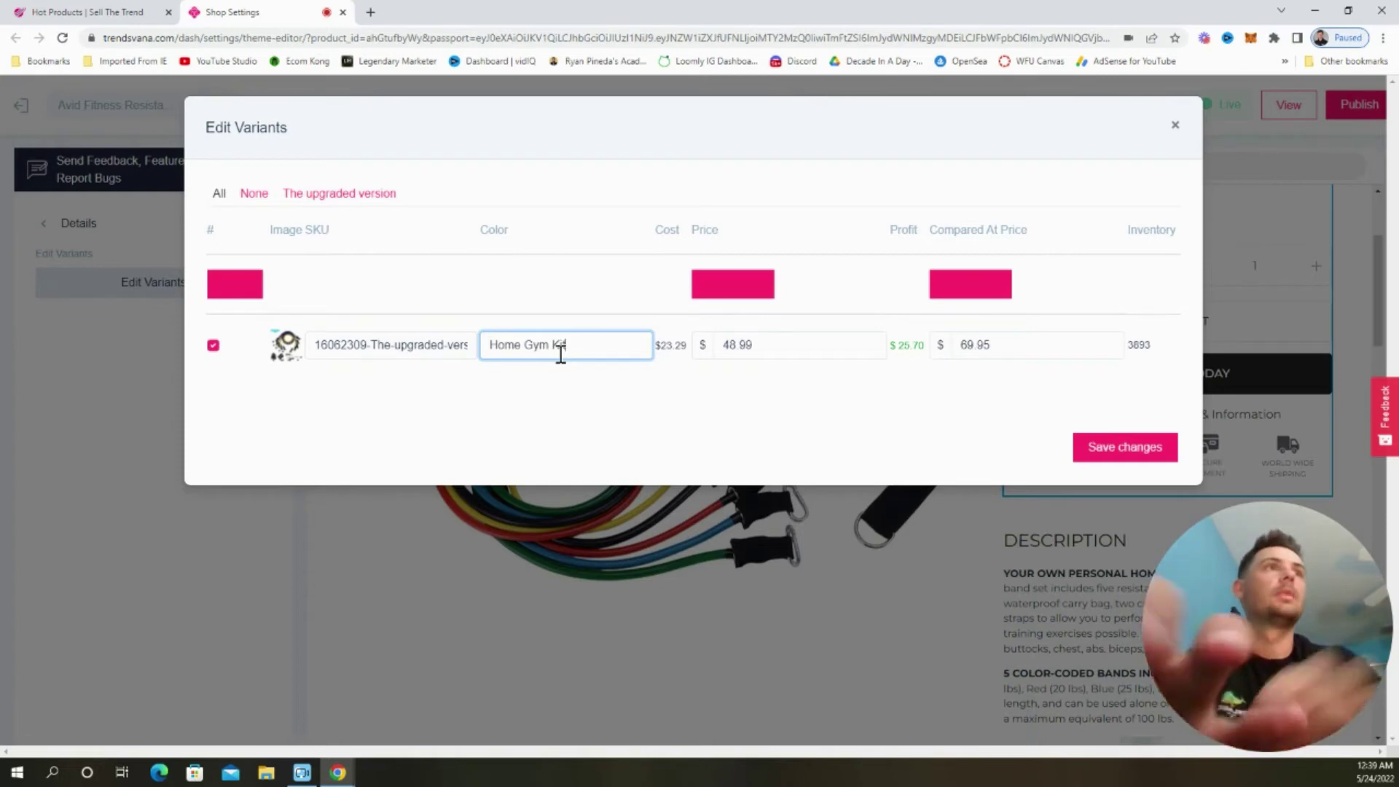
type("it")
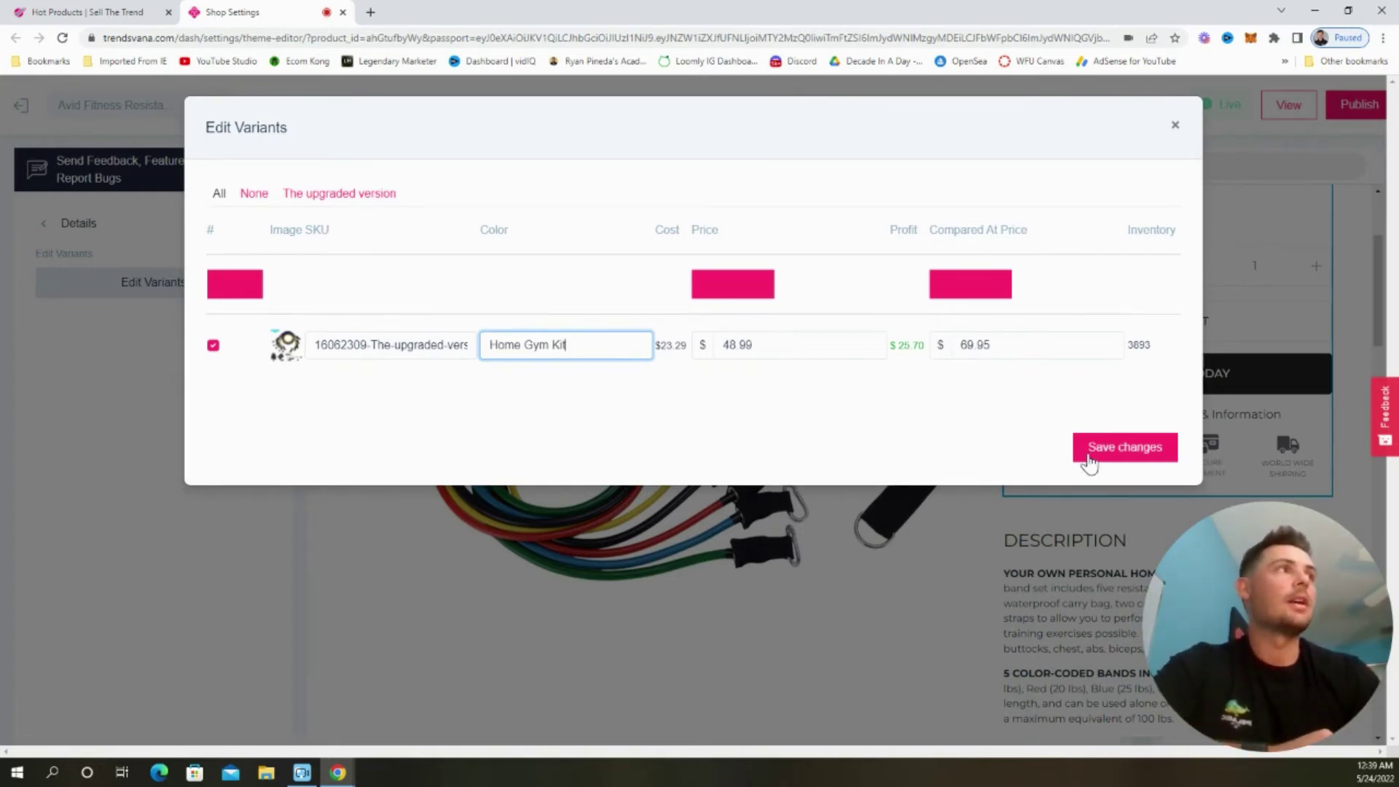
left_click(1107, 457)
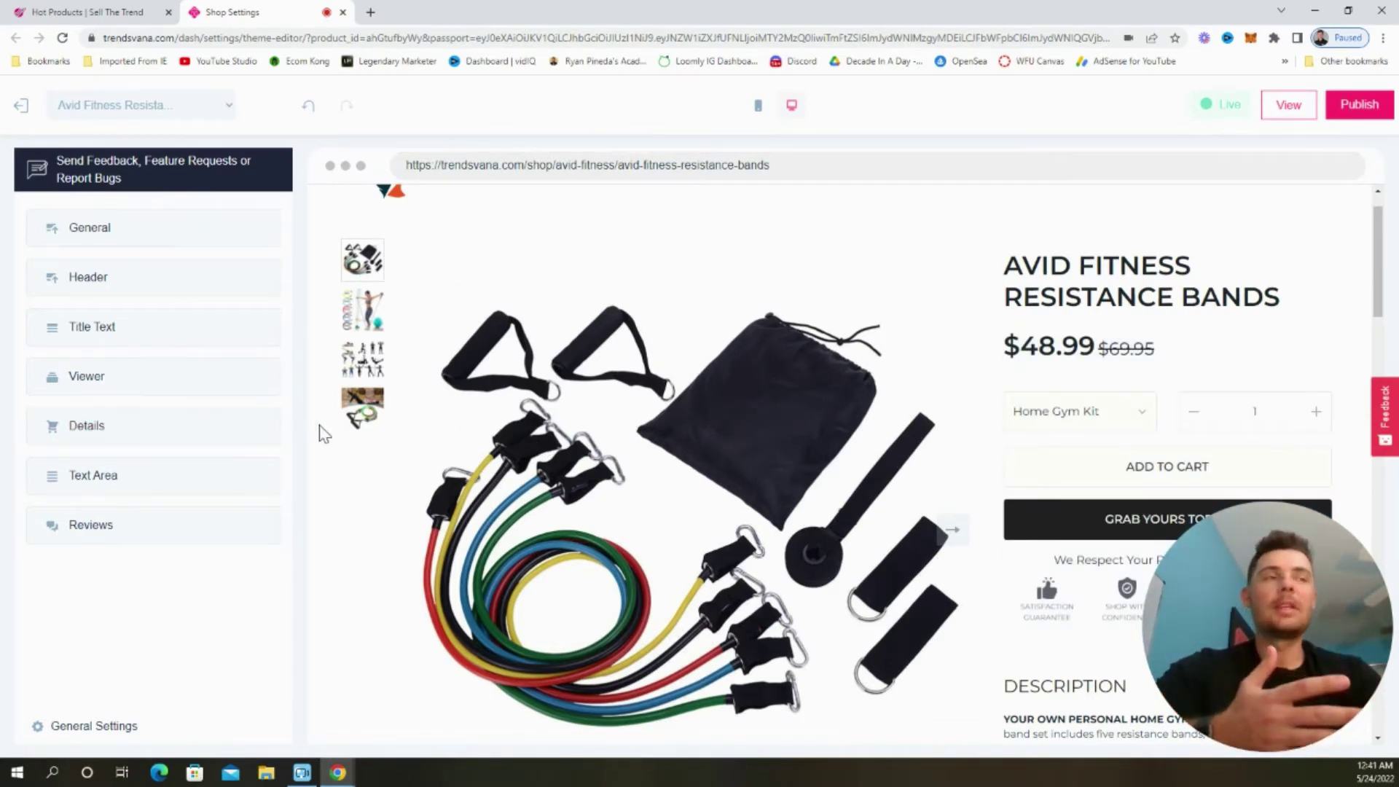
scroll(678, 514, "down", 4)
Step: Read through the product description in the Text Area HTML editor and save it
scroll(922, 508, "down", 4)
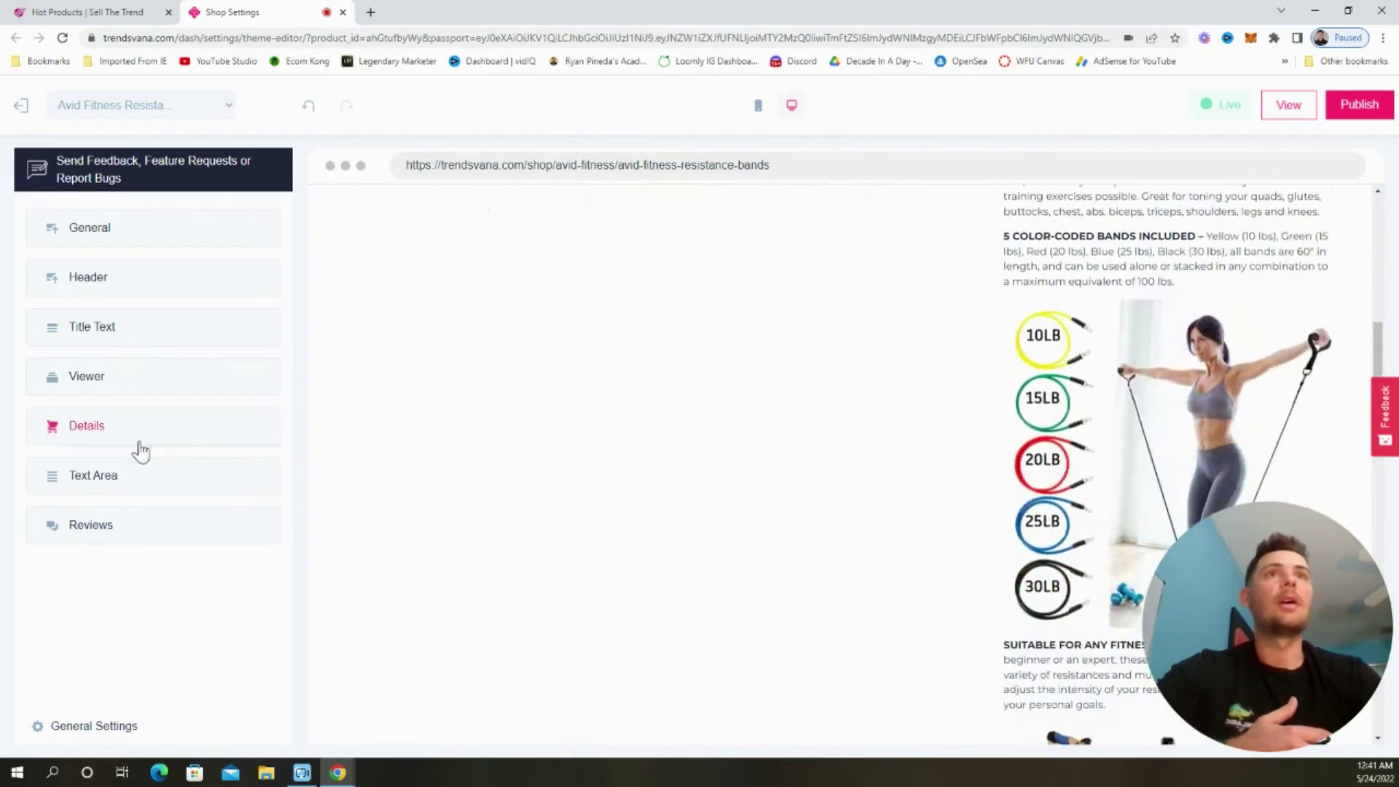
left_click(110, 479)
left_click(184, 295)
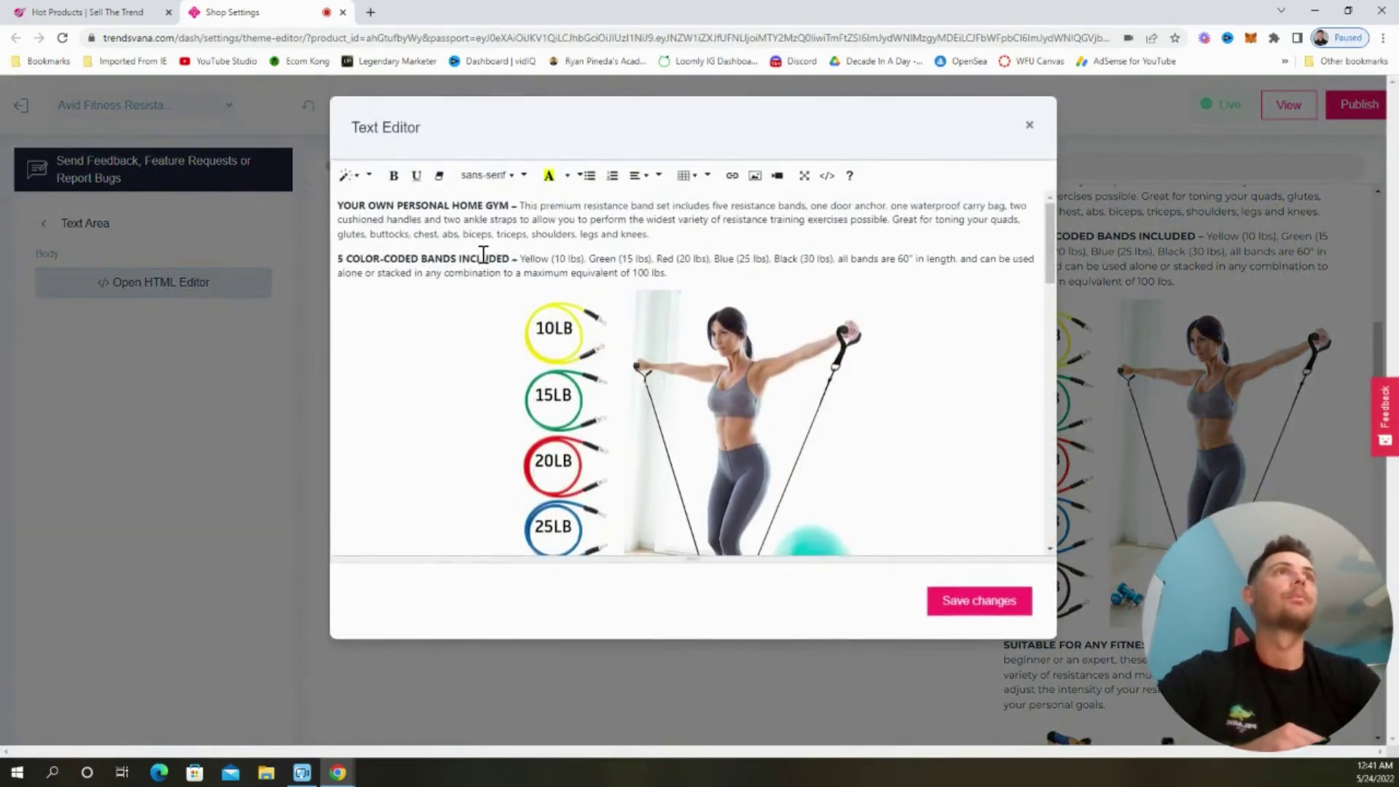
scroll(650, 294, "down", 2)
scroll(650, 294, "down", 8)
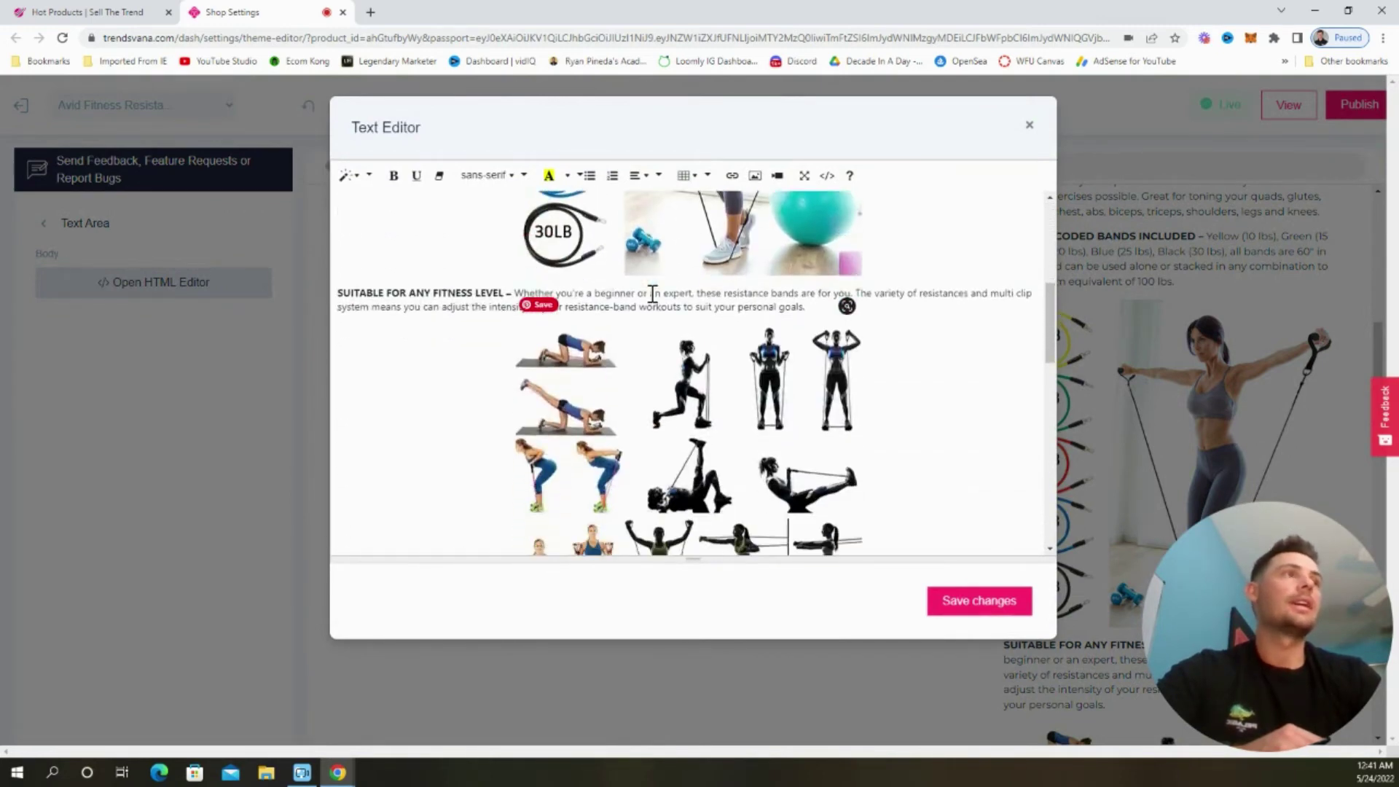
scroll(650, 293, "down", 10)
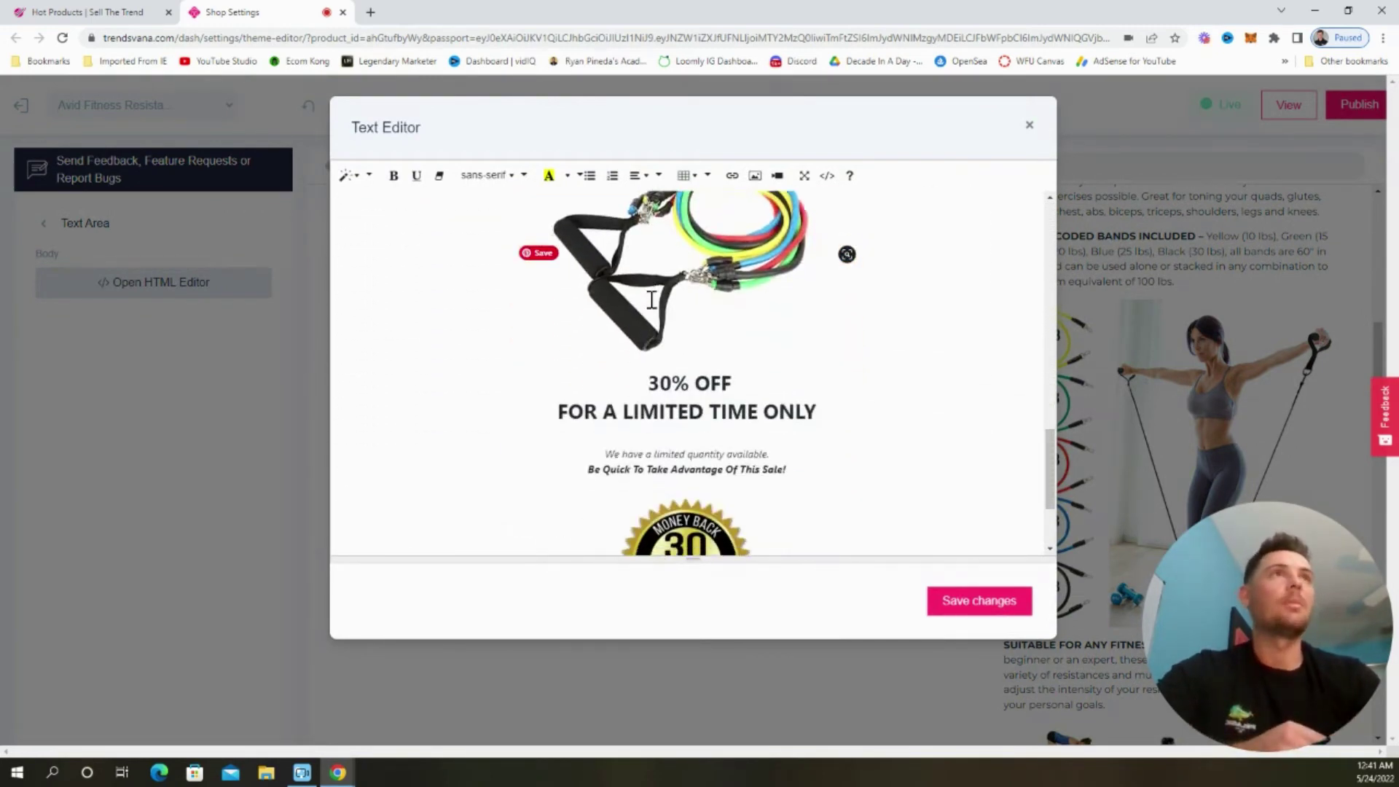
scroll(665, 300, "up", 20)
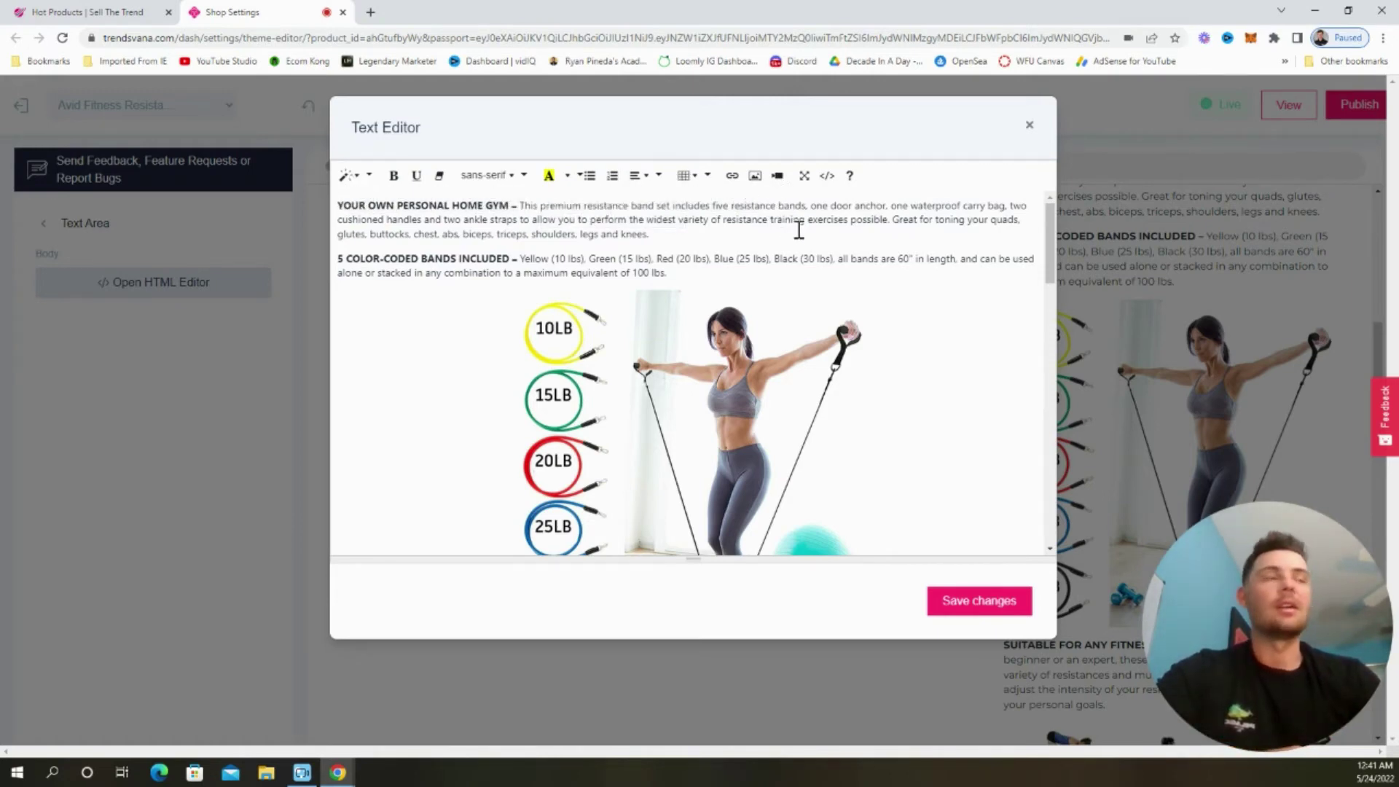
left_click(981, 606)
Step: Confirm Section Visibility is on for Reviews, then publish the Avid Fitness product page
scroll(656, 480, "up", 5)
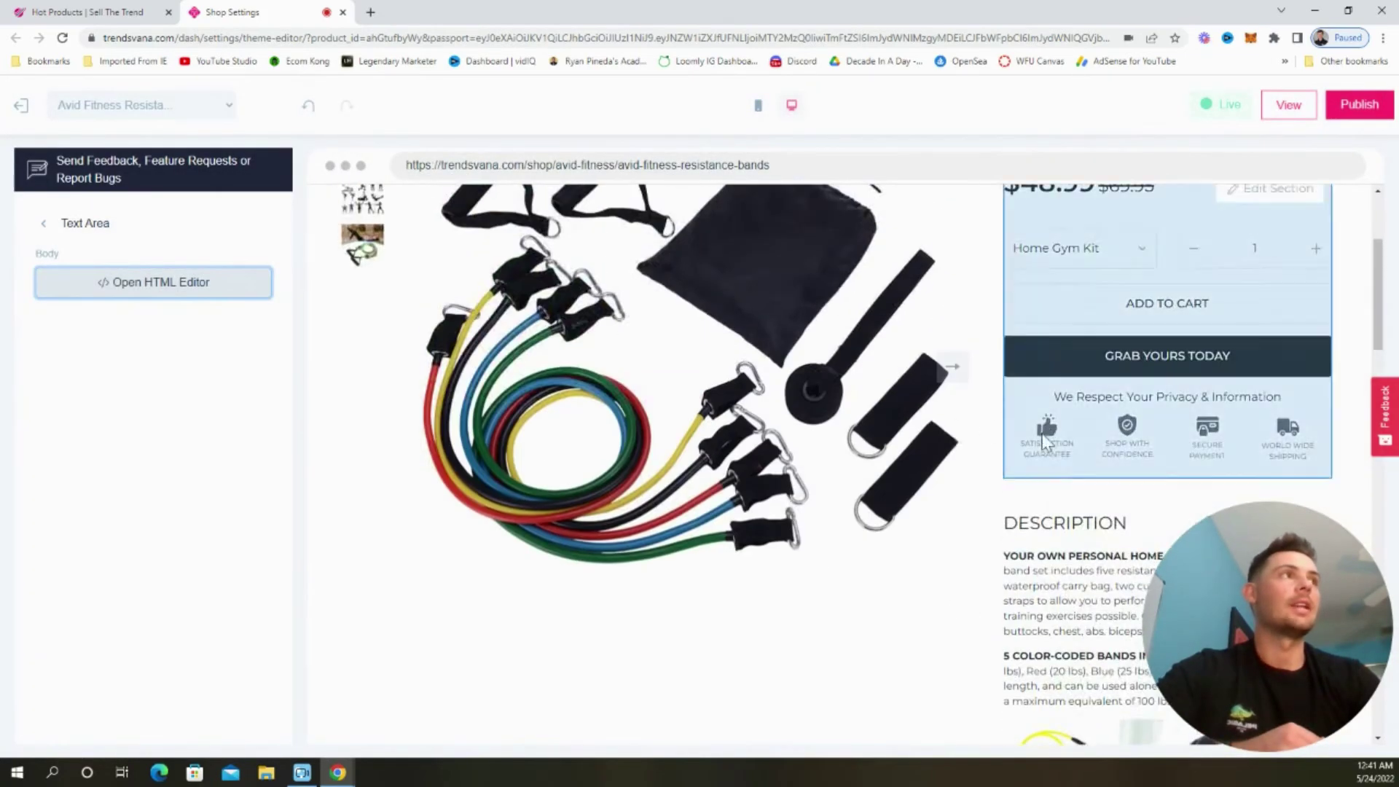
scroll(614, 492, "up", 3)
left_click(43, 223)
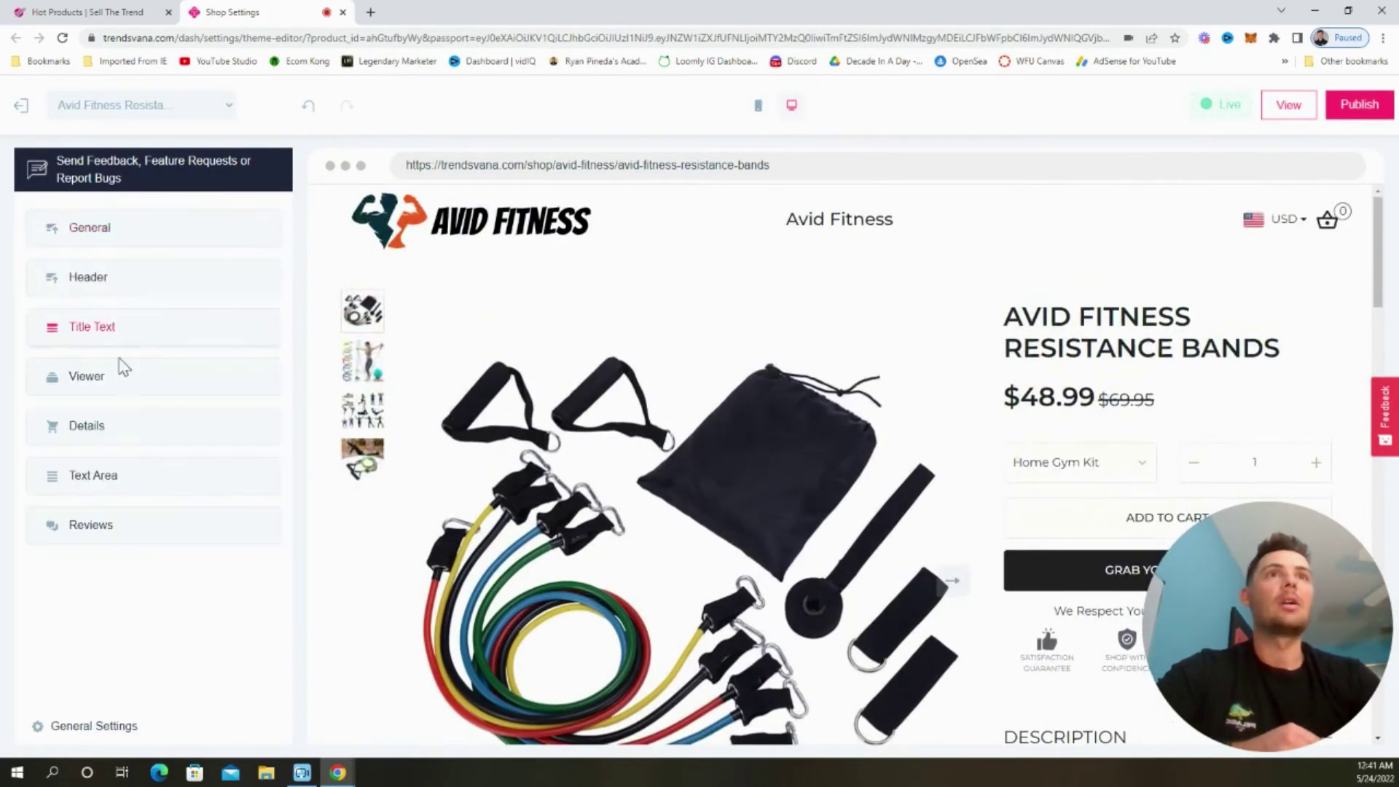
left_click(127, 539)
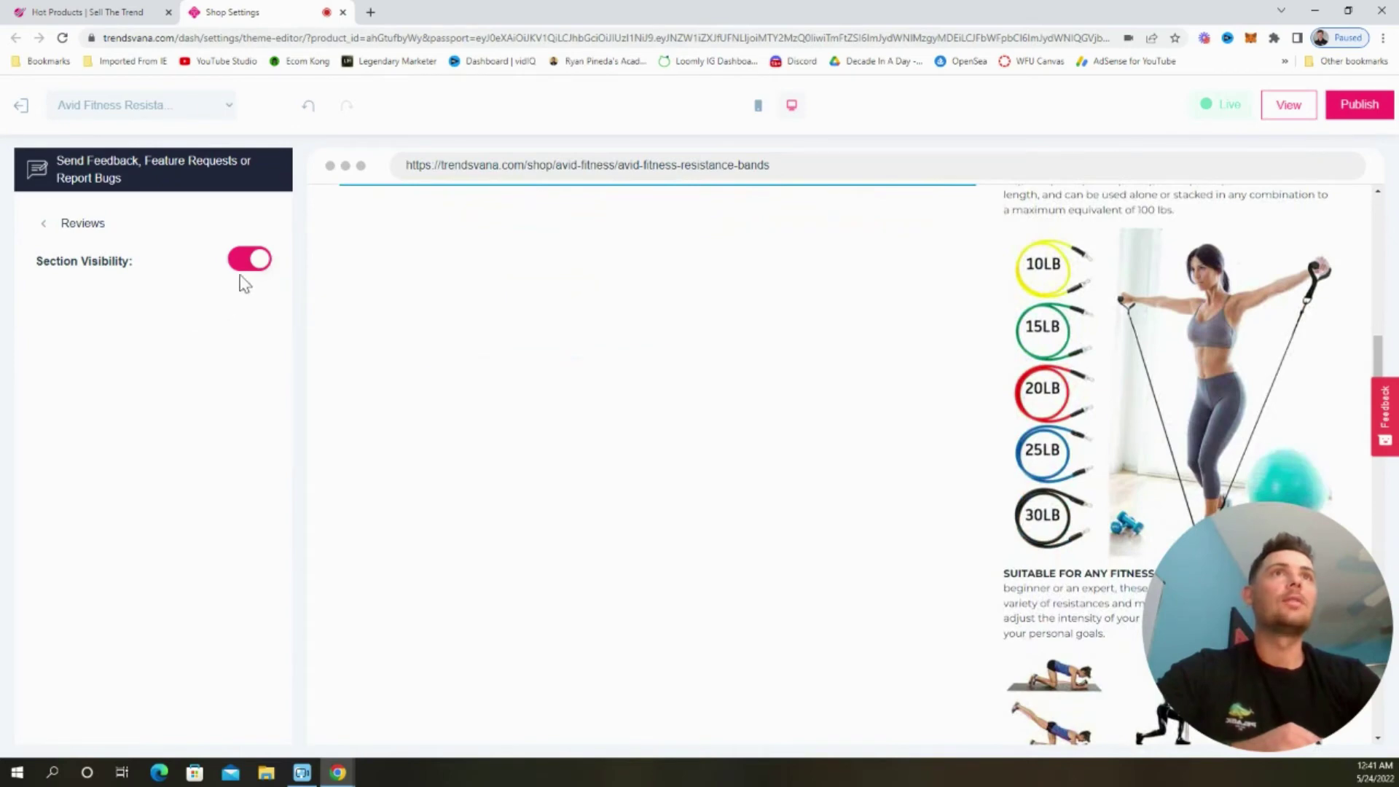
scroll(559, 405, "down", 8)
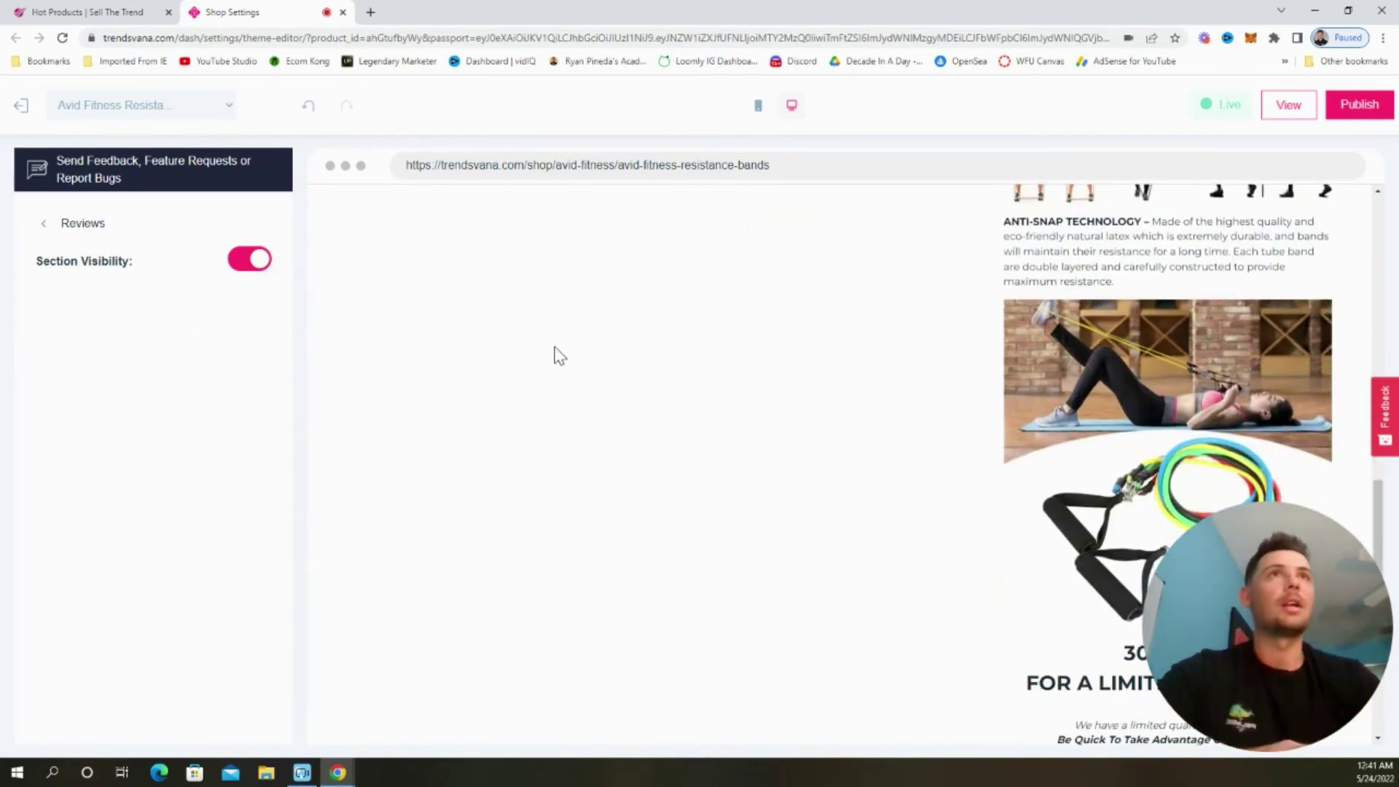
scroll(671, 368, "down", 5)
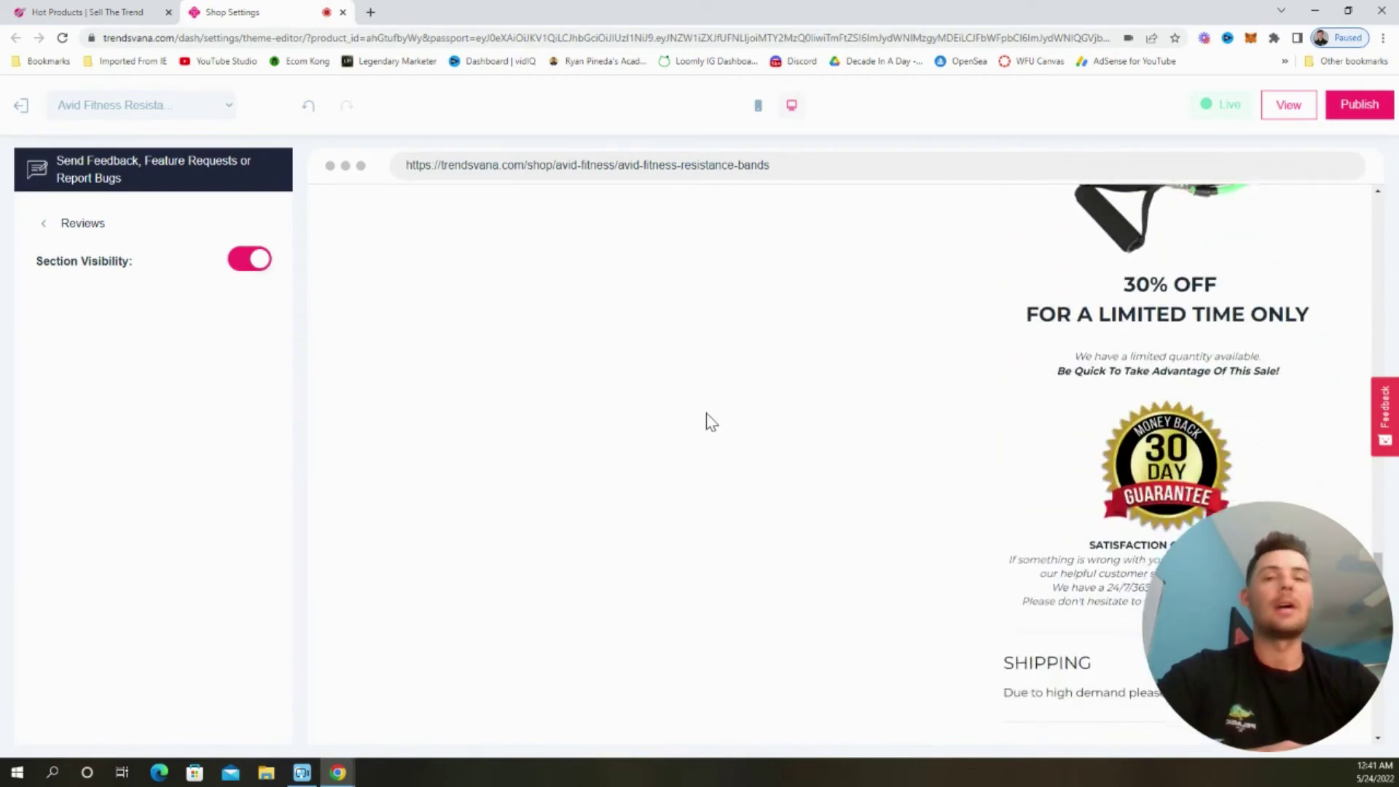
scroll(699, 420, "up", 4)
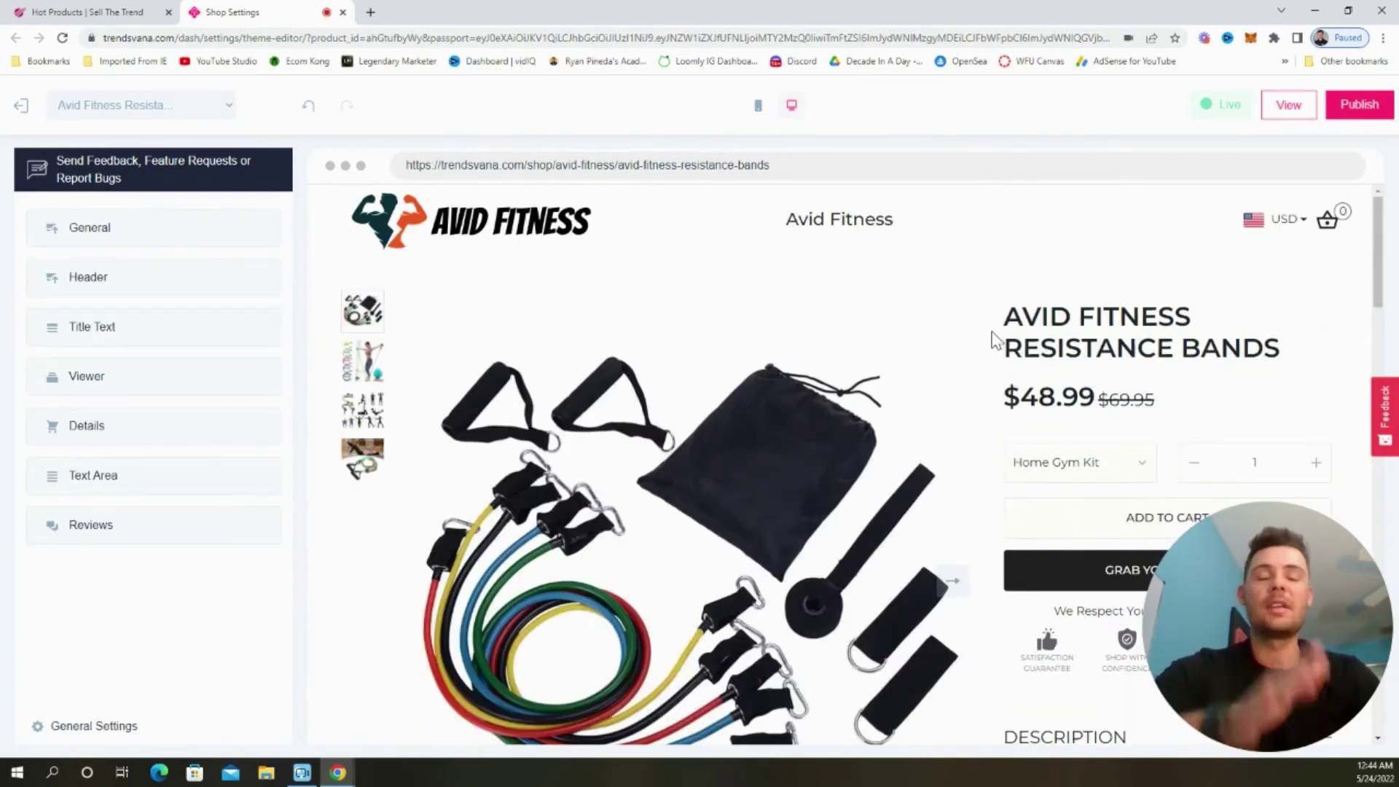
left_click(1355, 106)
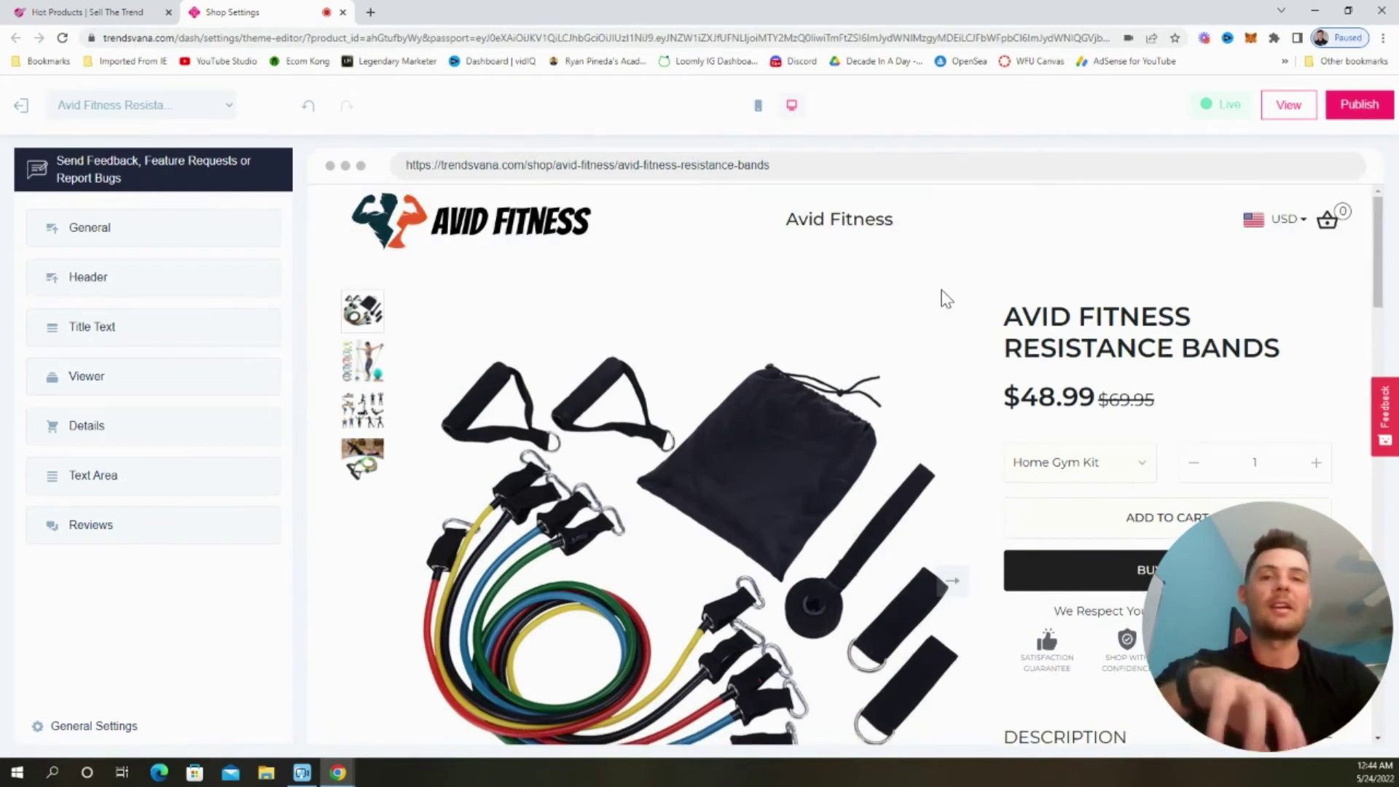
left_click(759, 109)
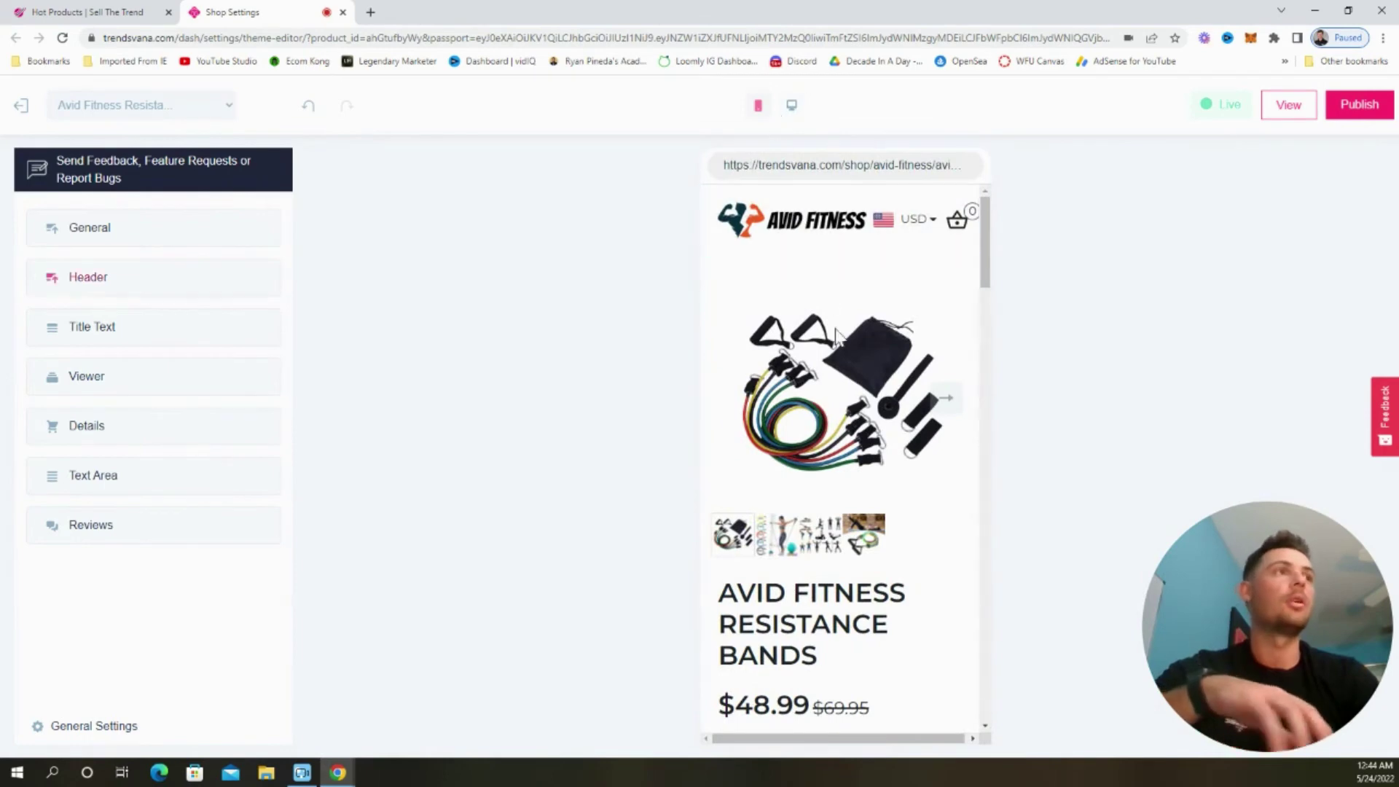
scroll(855, 425, "down", 6)
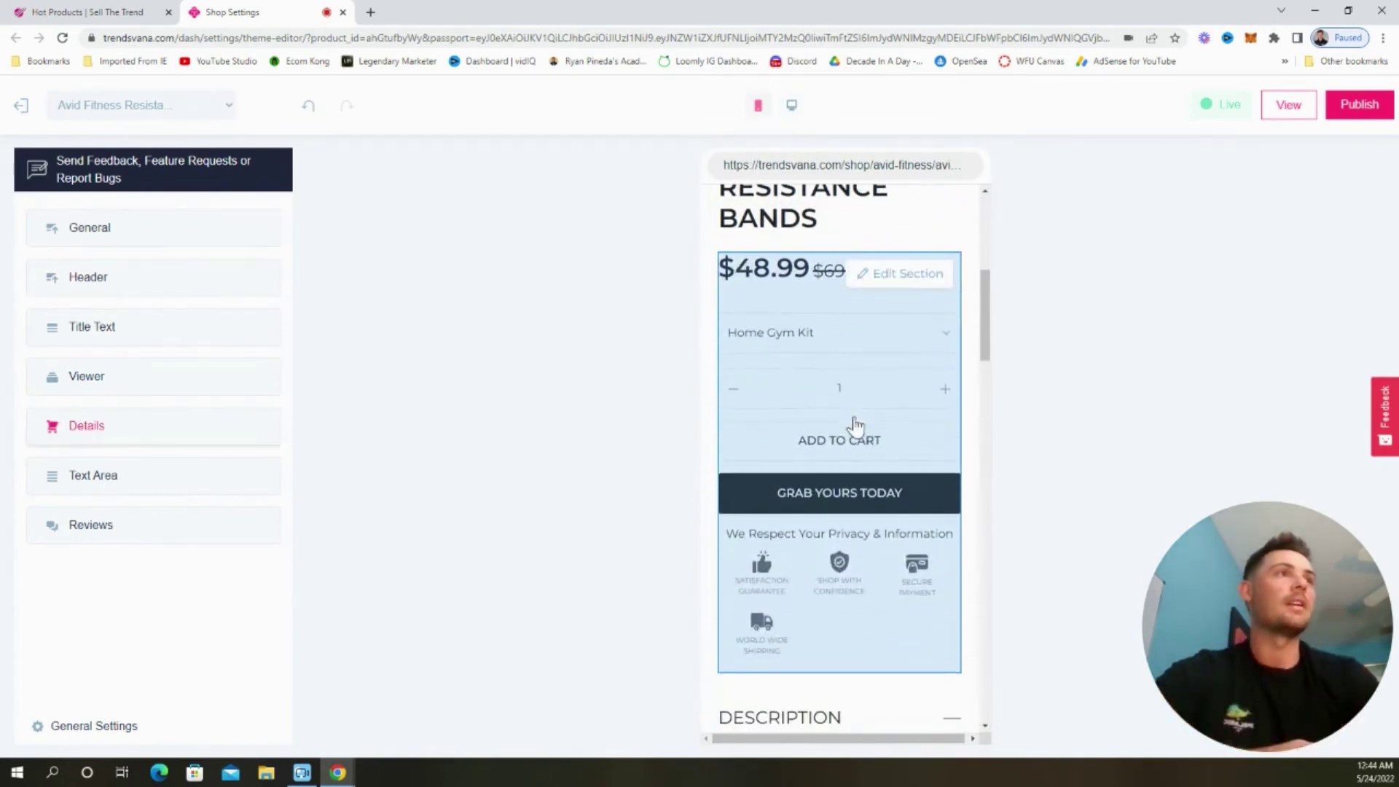
scroll(855, 424, "down", 12)
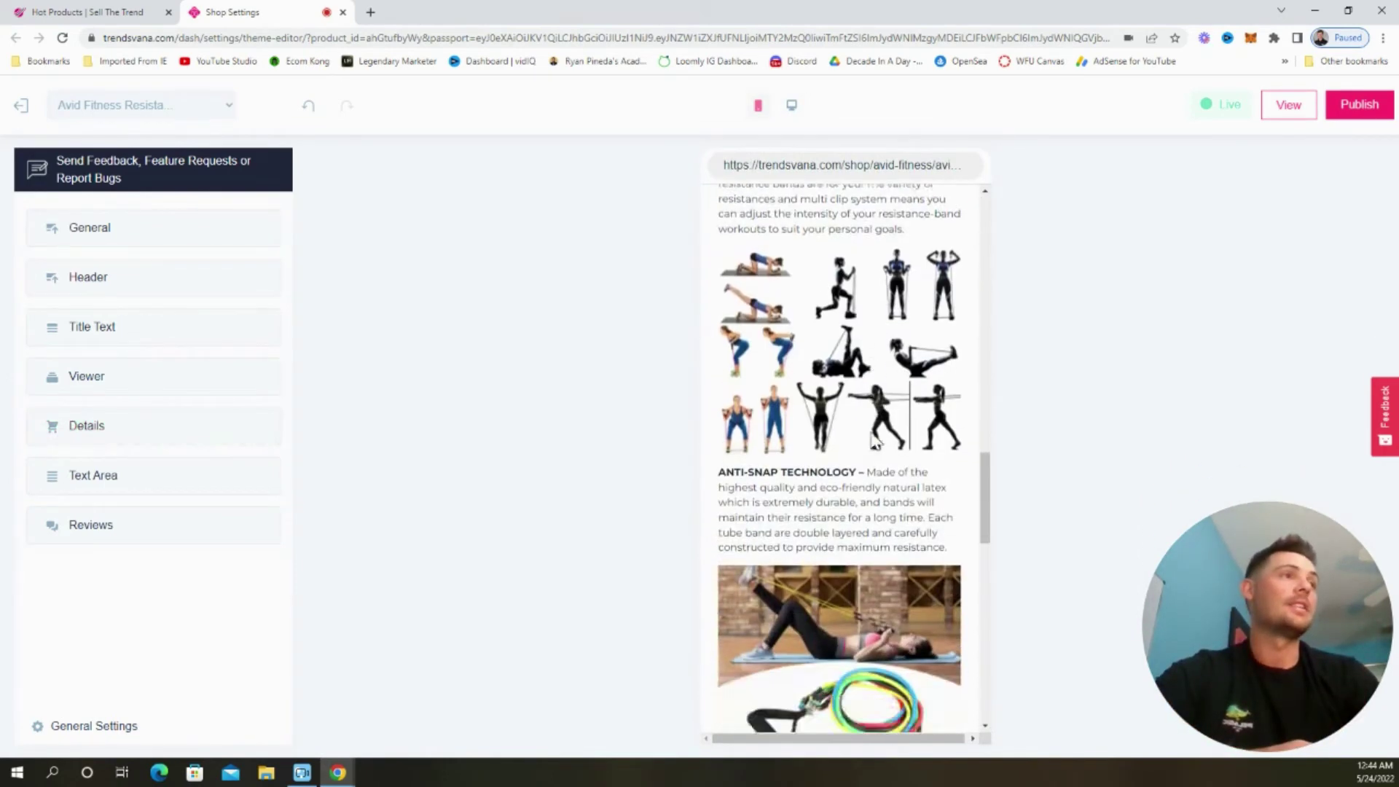
scroll(874, 441, "down", 9)
scroll(871, 438, "up", 9)
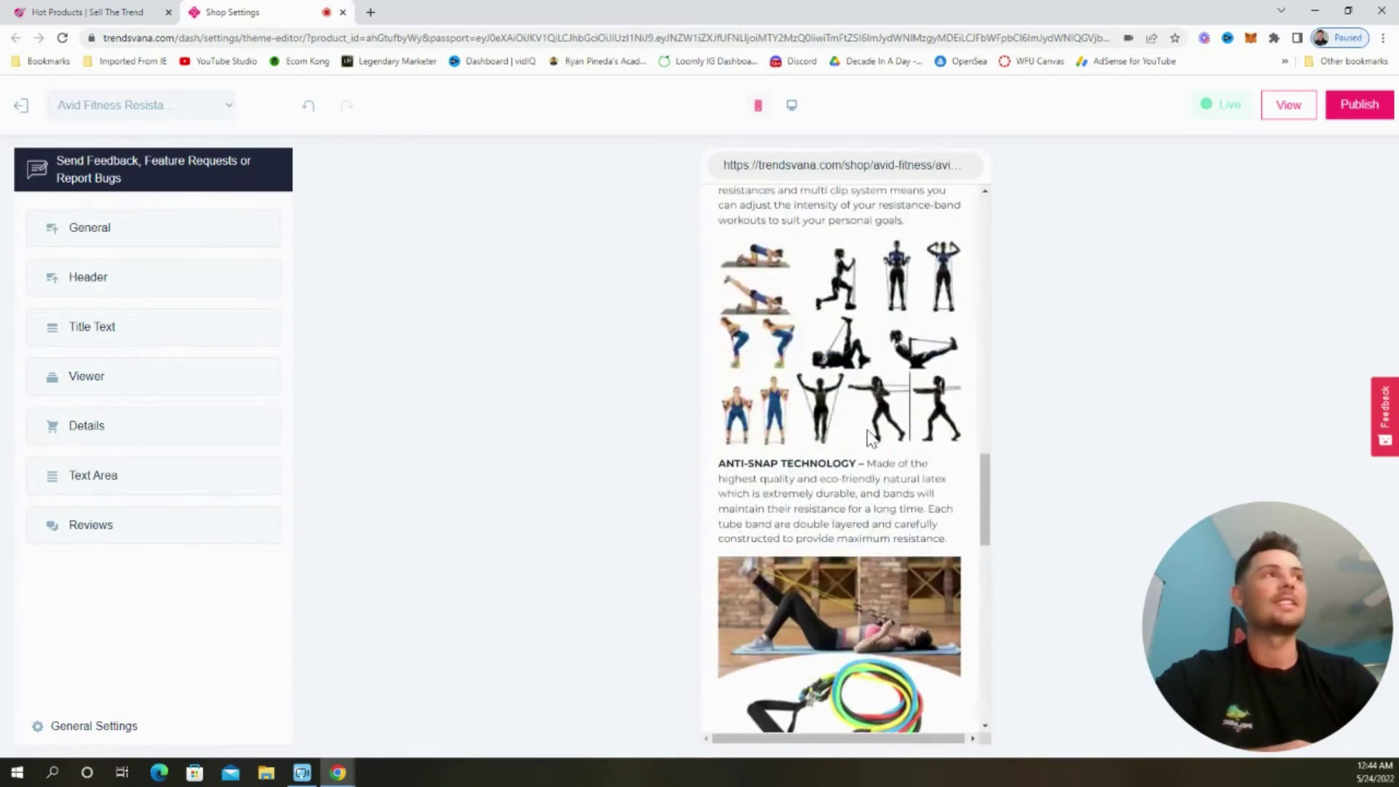
scroll(868, 438, "up", 18)
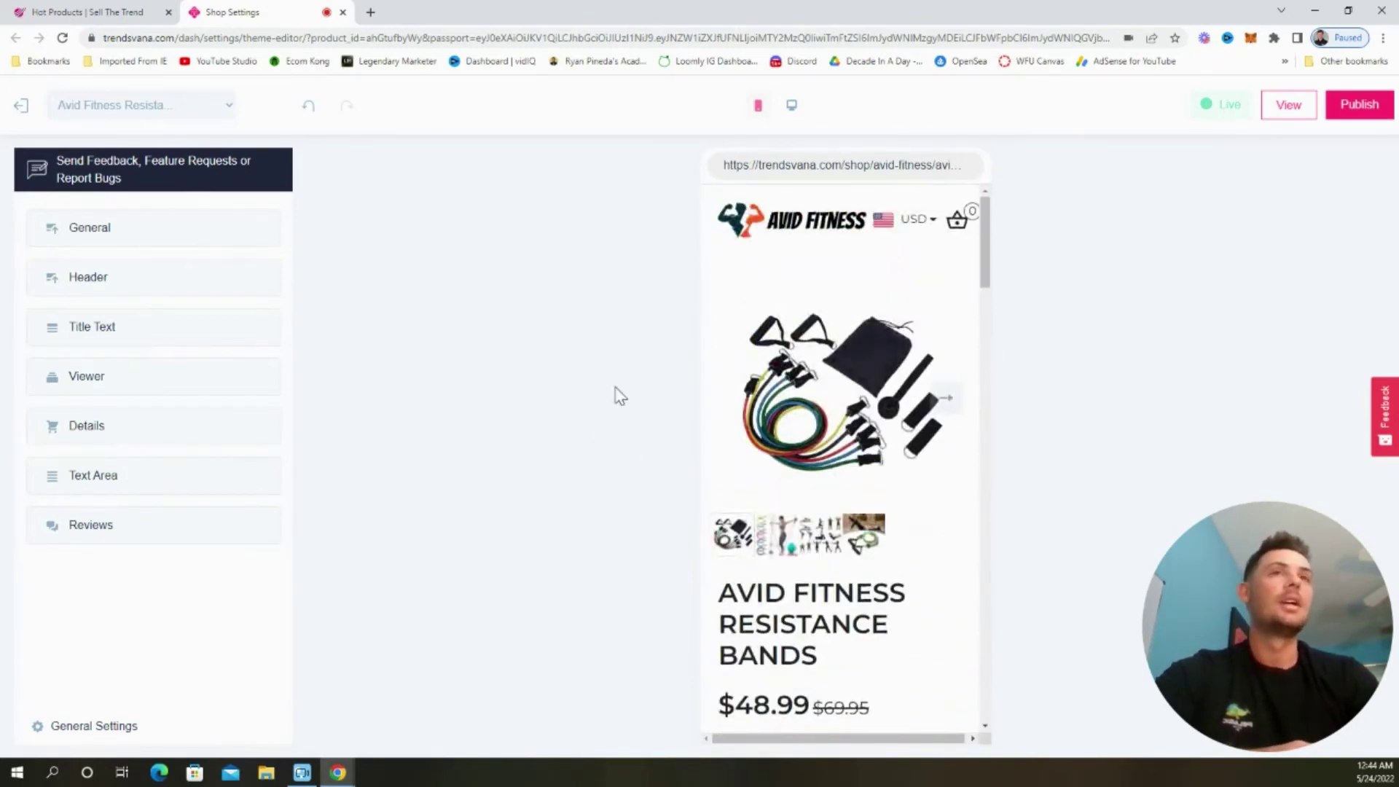
left_click(792, 105)
scroll(777, 419, "down", 1)
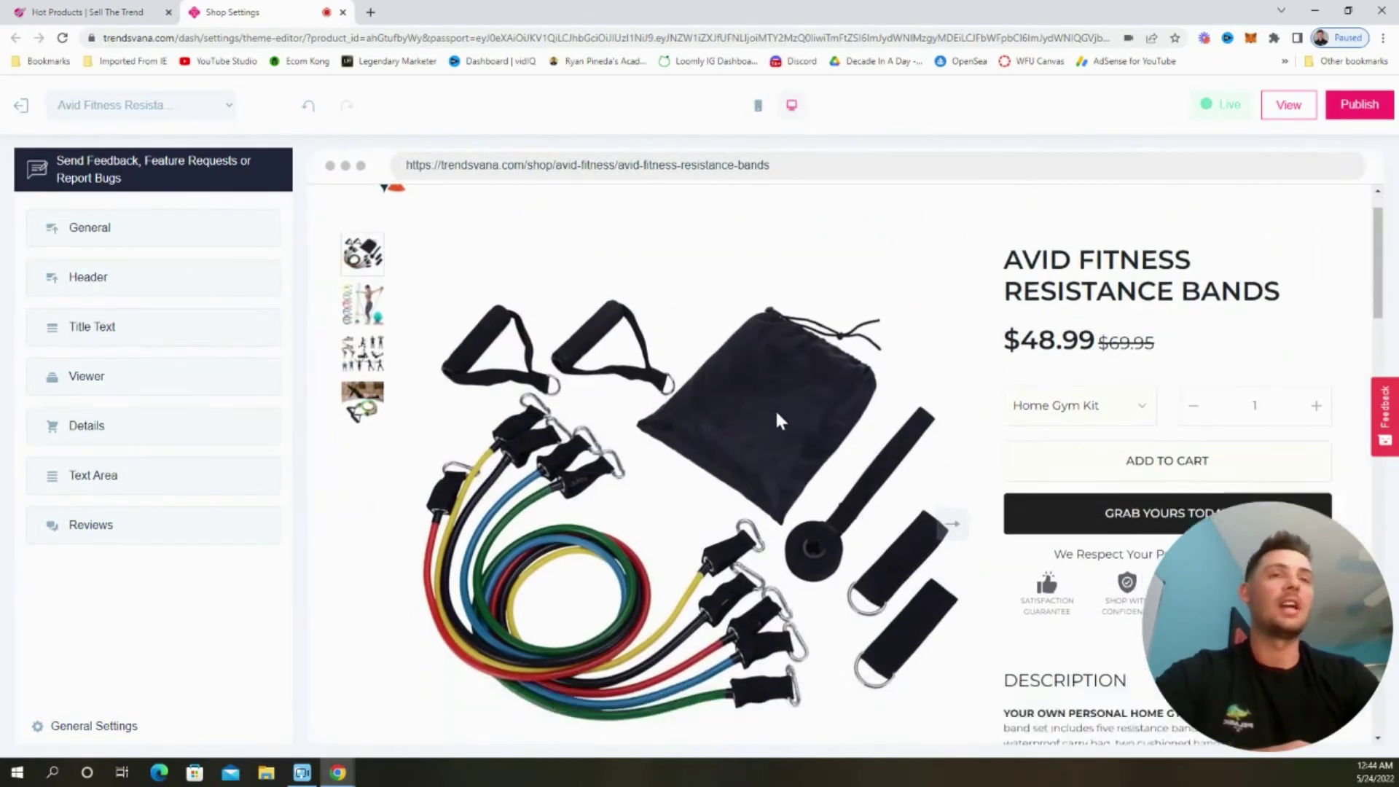
scroll(775, 408, "down", 4)
scroll(685, 401, "up", 5)
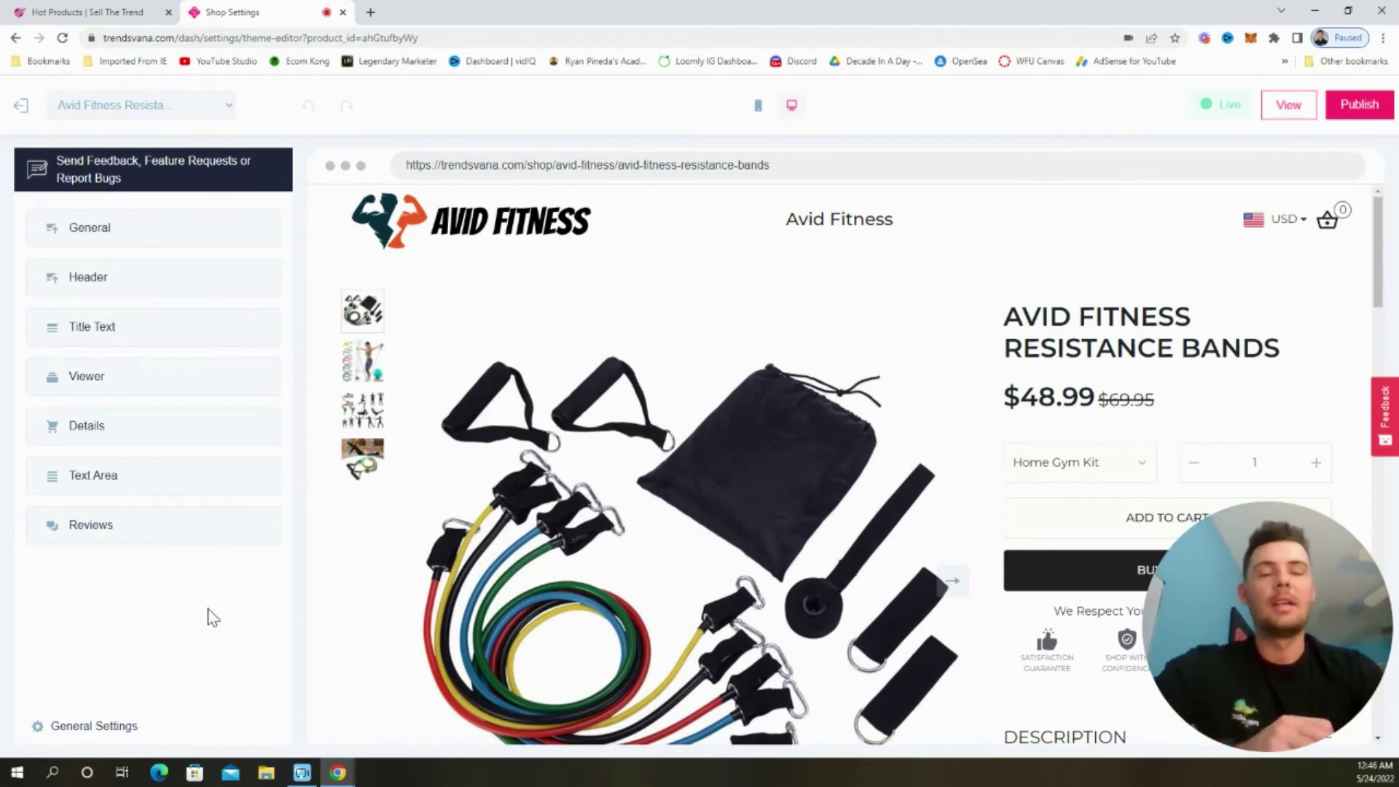
Step: Open General Settings showing the Avid Fitness shop name, shop URL and USD currency
left_click(128, 727)
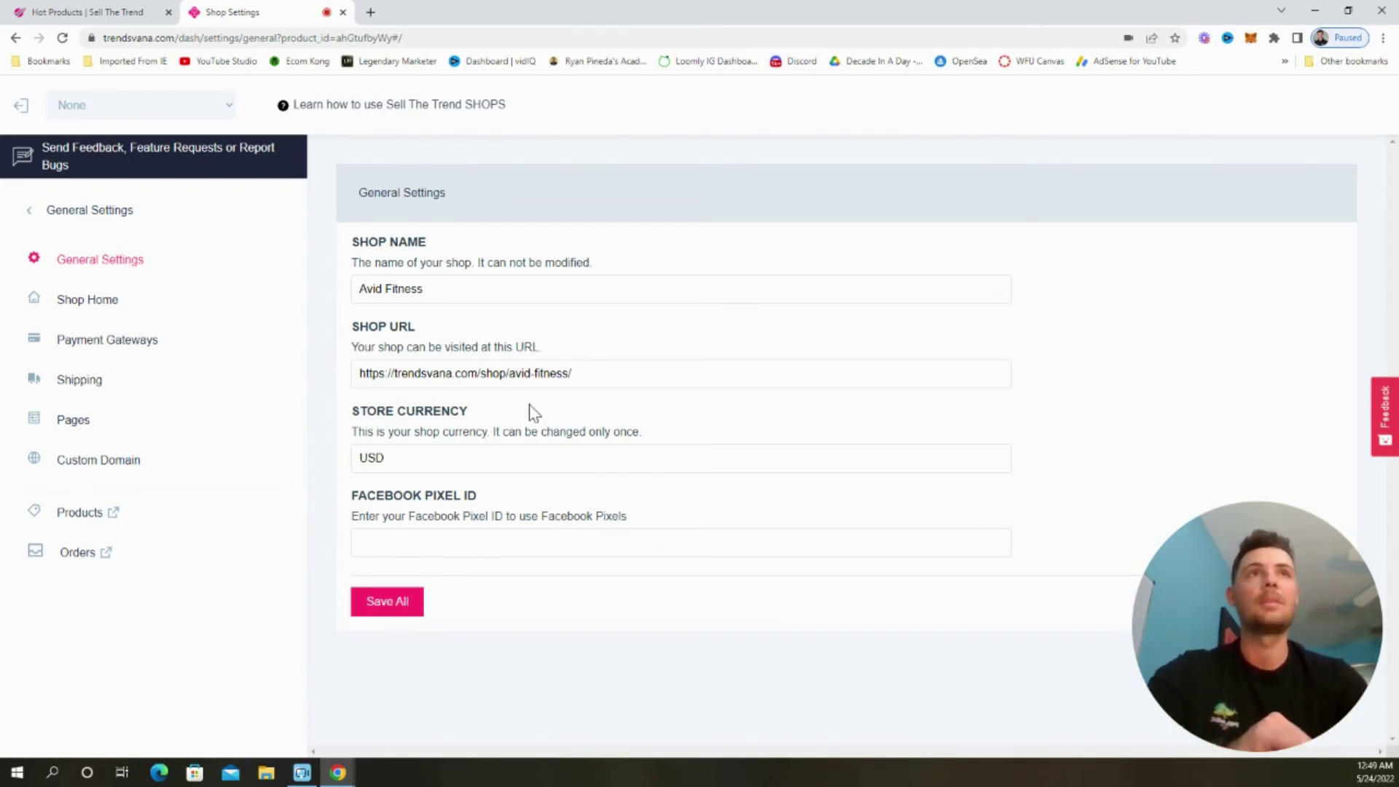
Step: Go from Shop Home to Payment Gateways and list the Paypal and Stripe payment methods
left_click(101, 302)
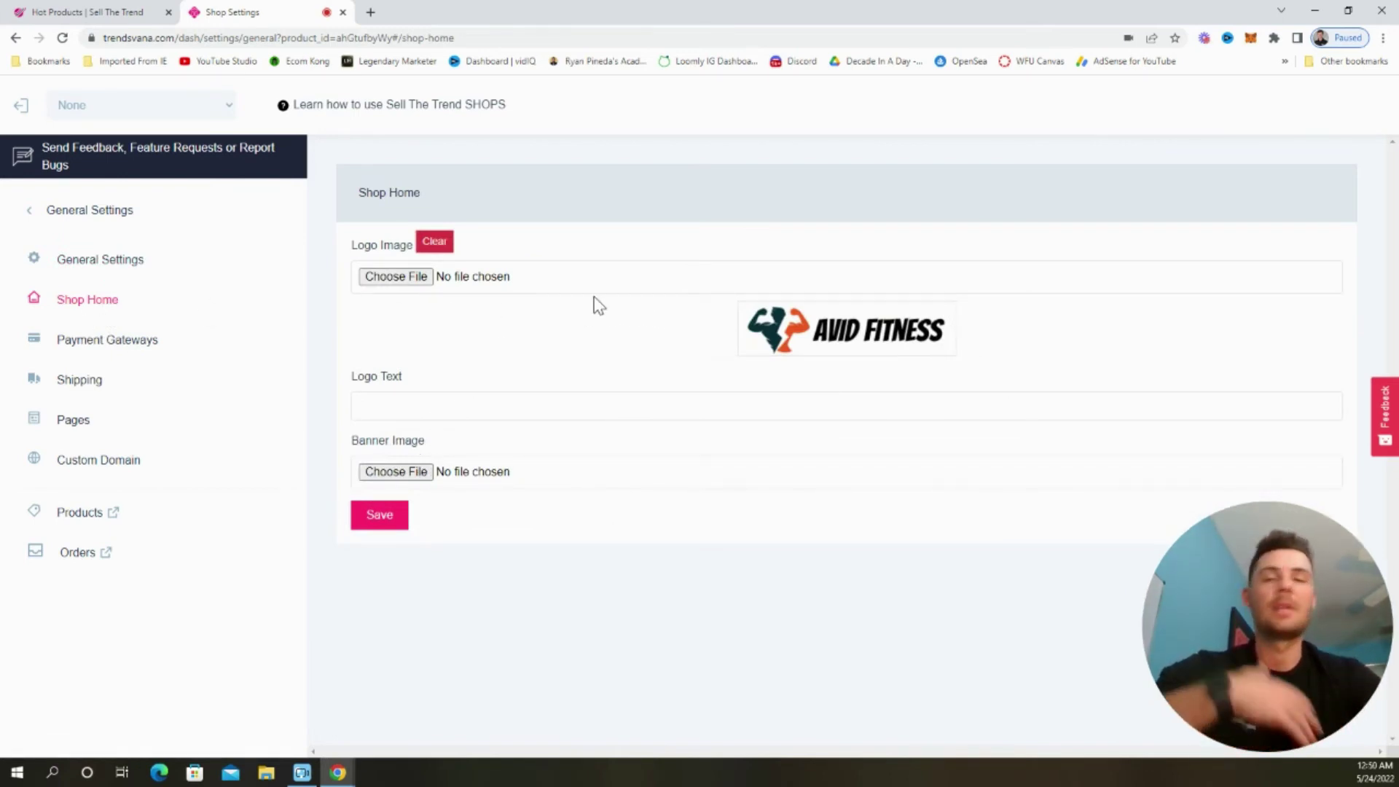
left_click(136, 353)
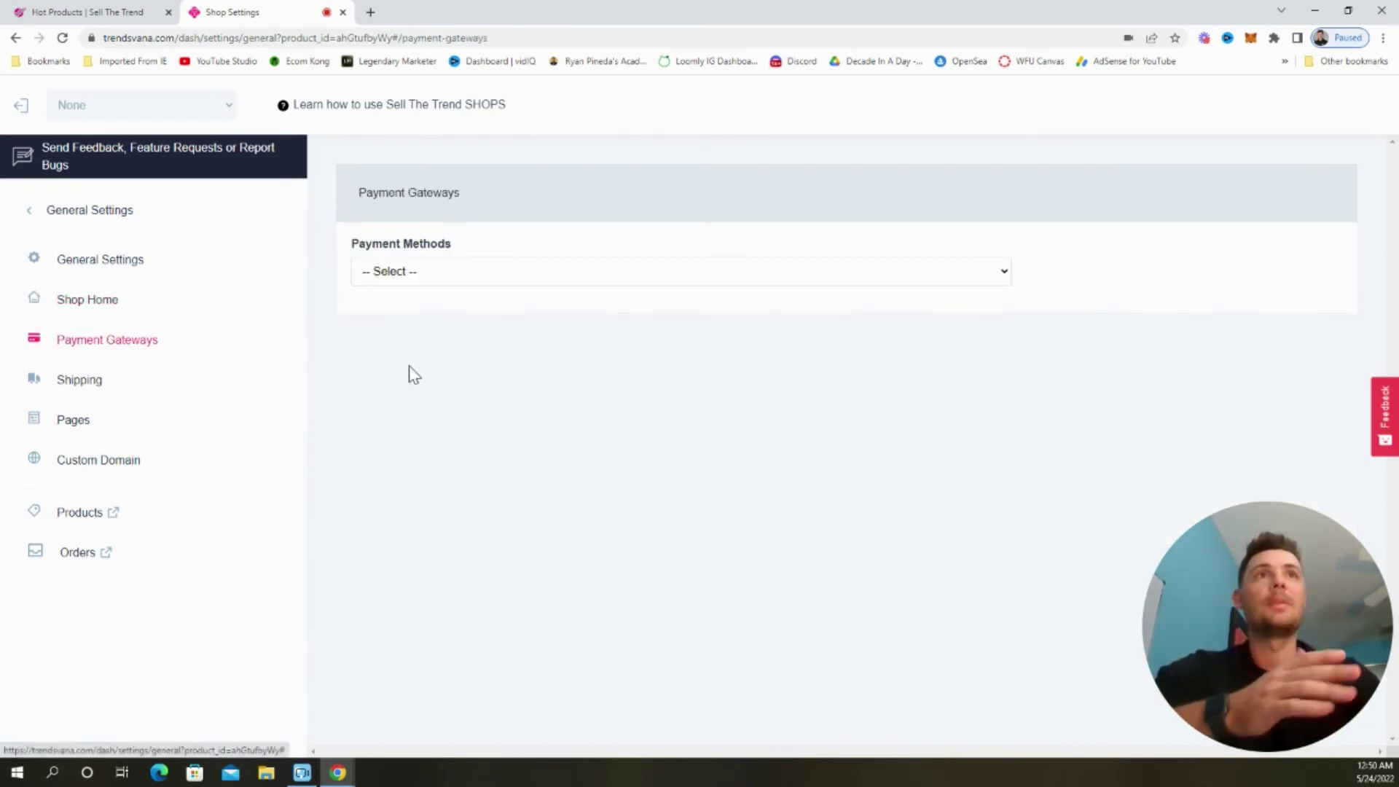
left_click(473, 282)
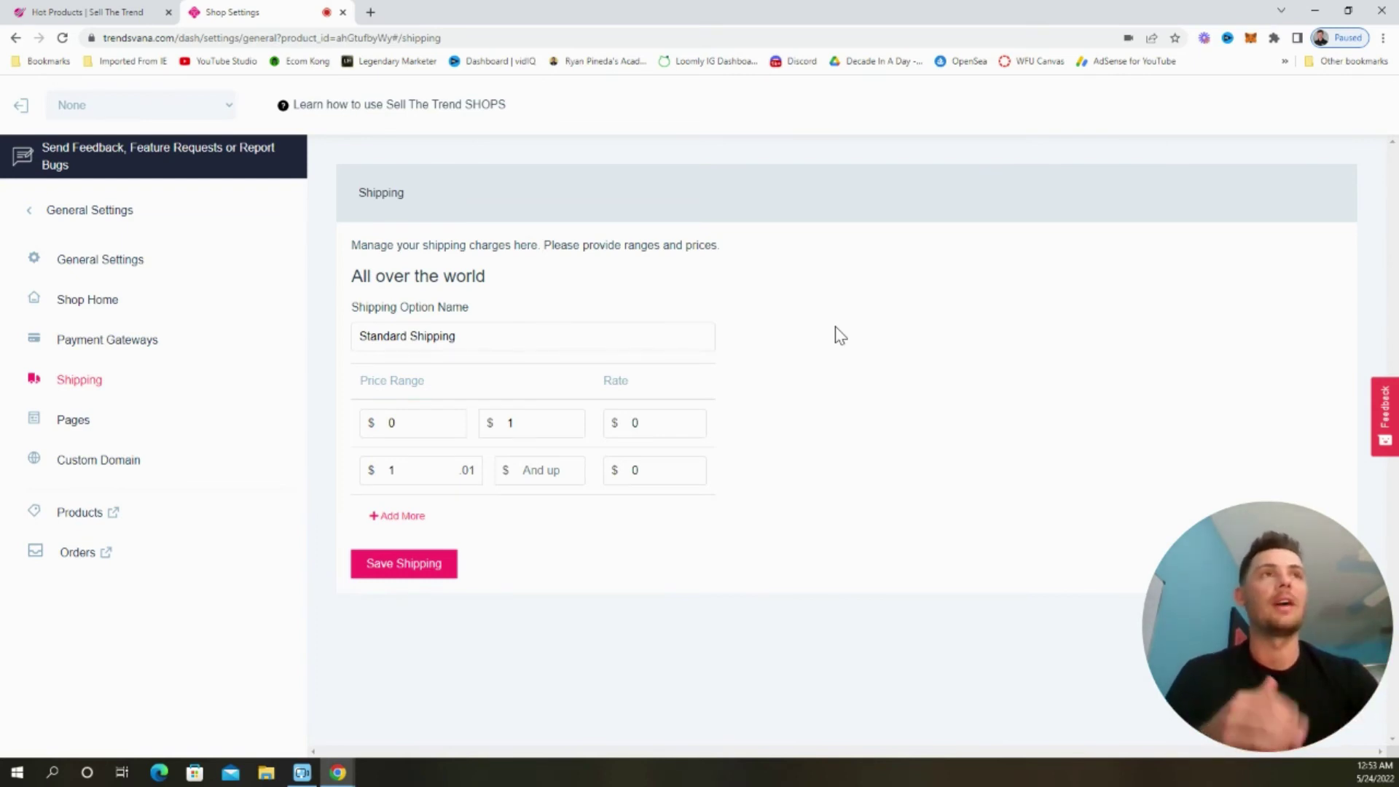
Step: Prefix the Standard Shipping option name with 'Free' and save the $0 worldwide option
left_click(402, 345)
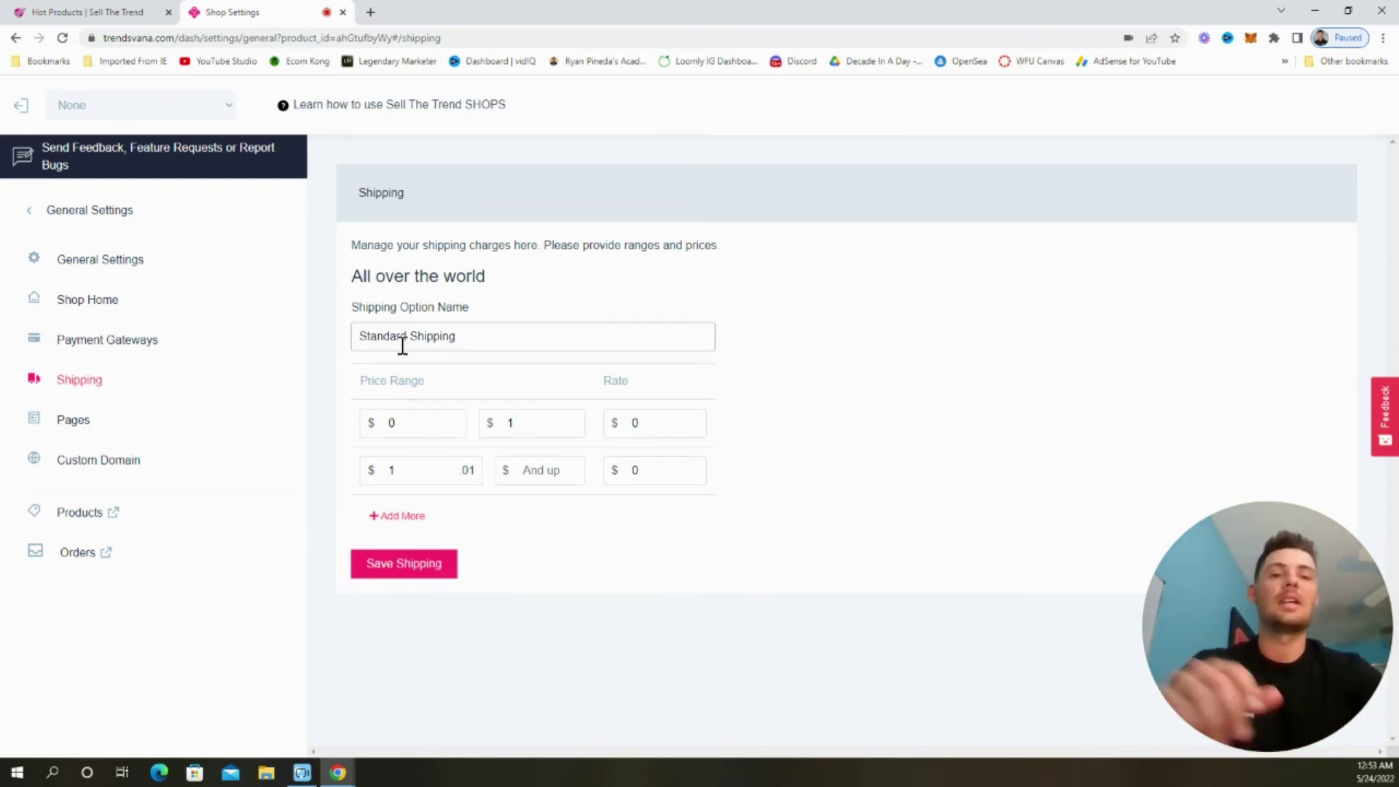
key("Home")
type("Free")
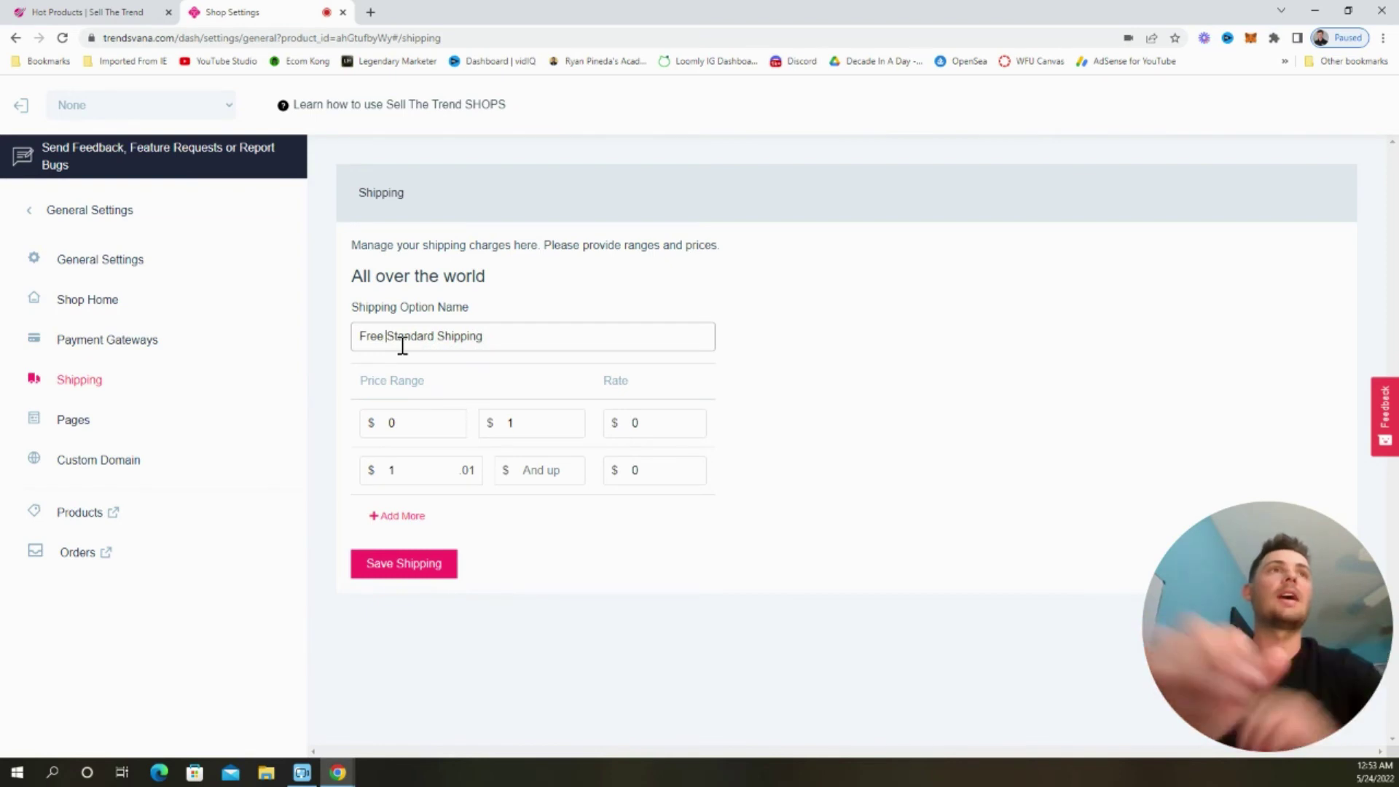
left_click(405, 564)
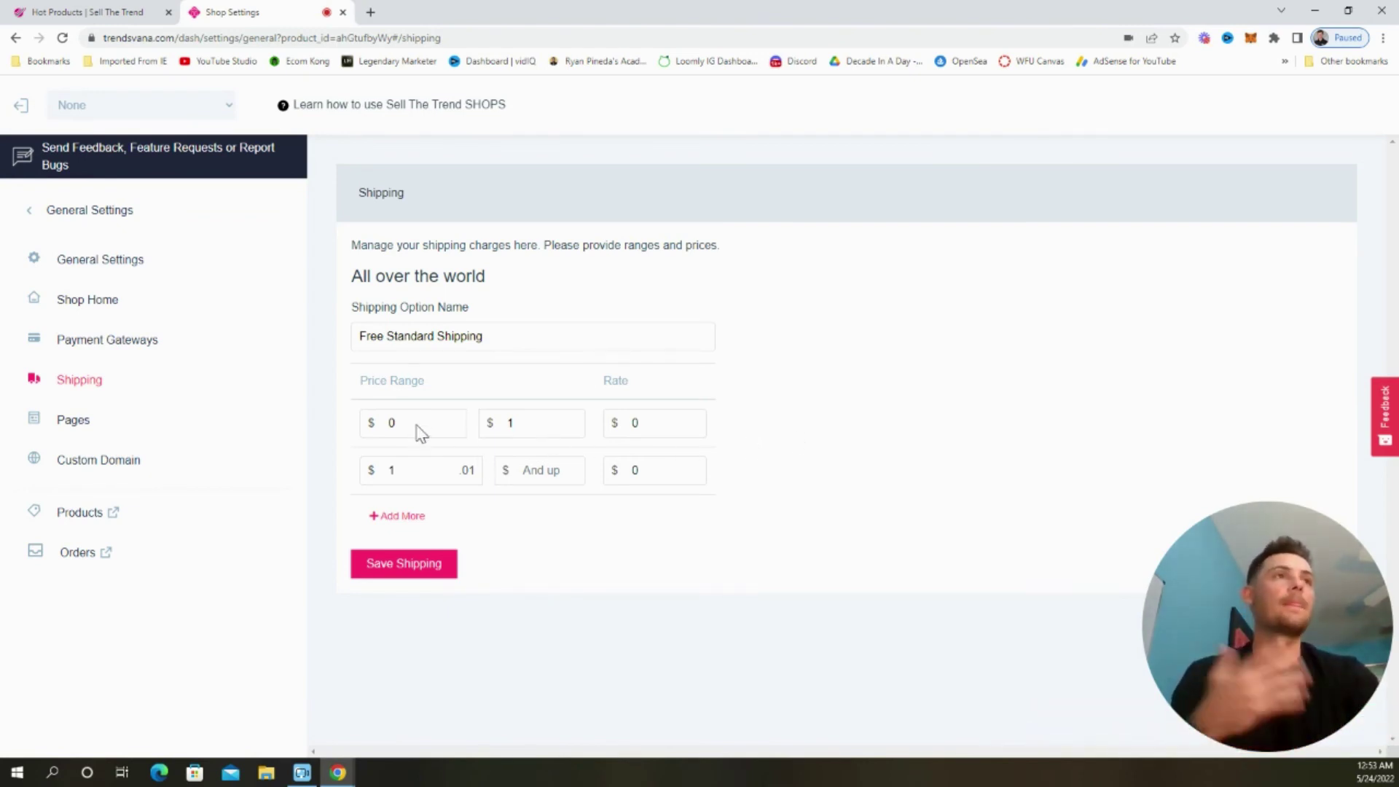
left_click(81, 423)
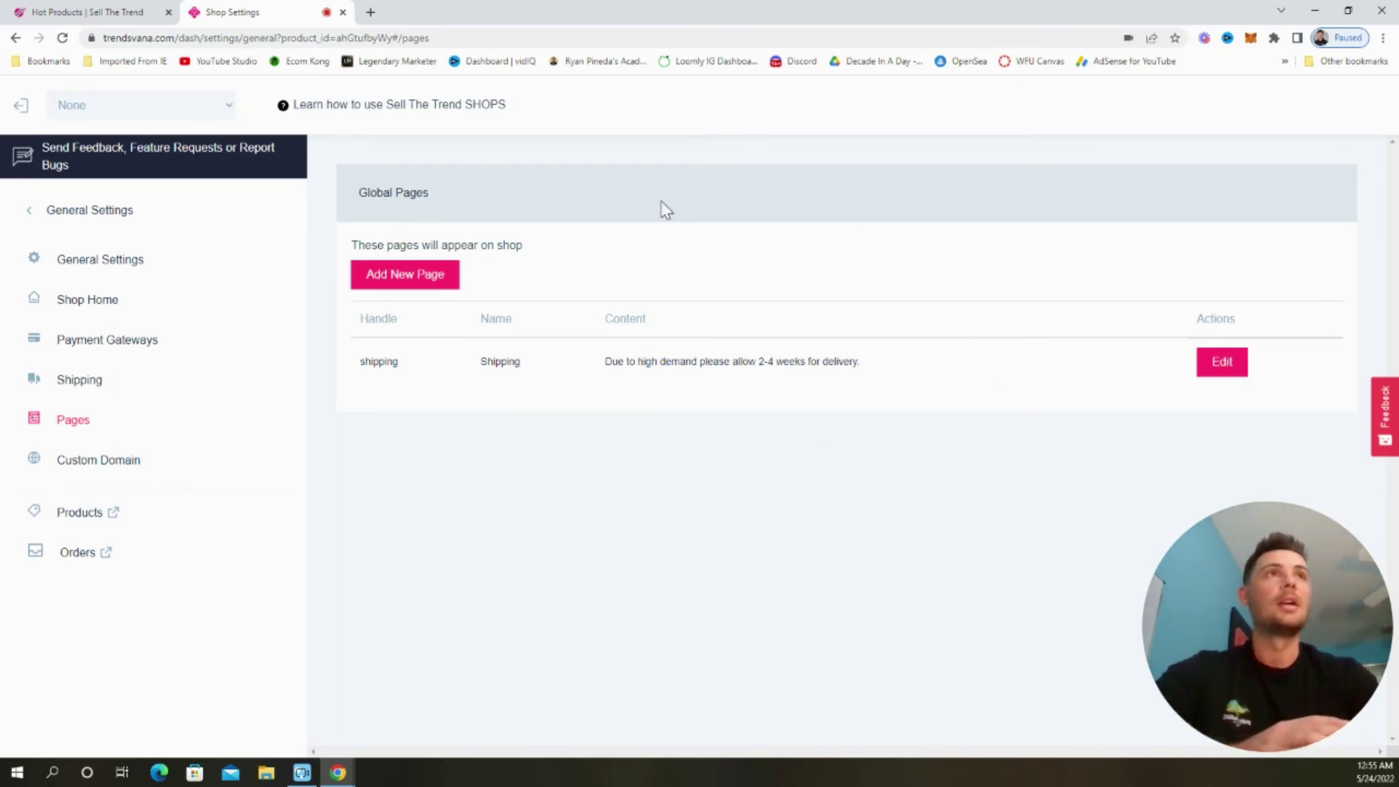
Step: Start adding a new shop page, then return to the global pages list
left_click(452, 282)
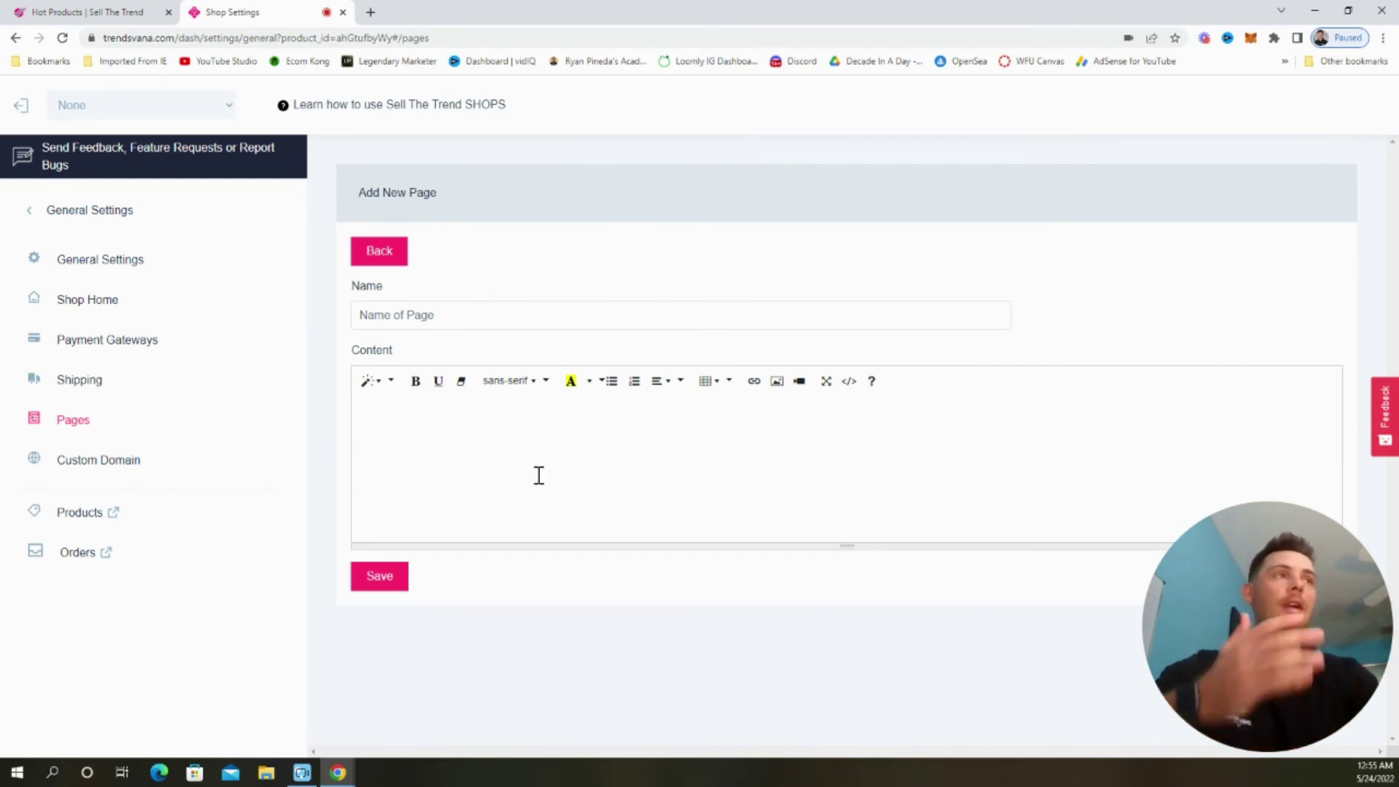
left_click(394, 271)
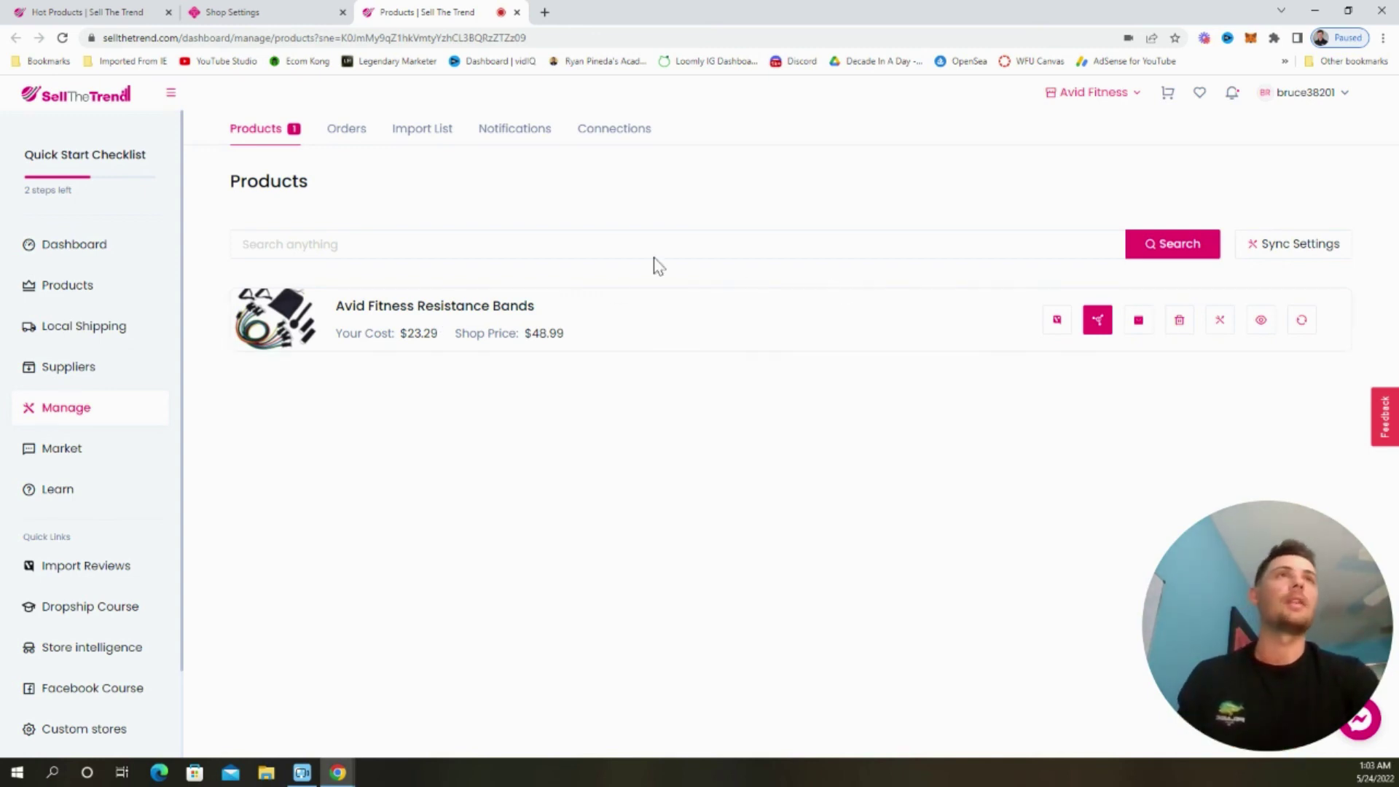
Step: Switch to the Orders tab to see the store's order list, which has no orders yet
left_click(355, 143)
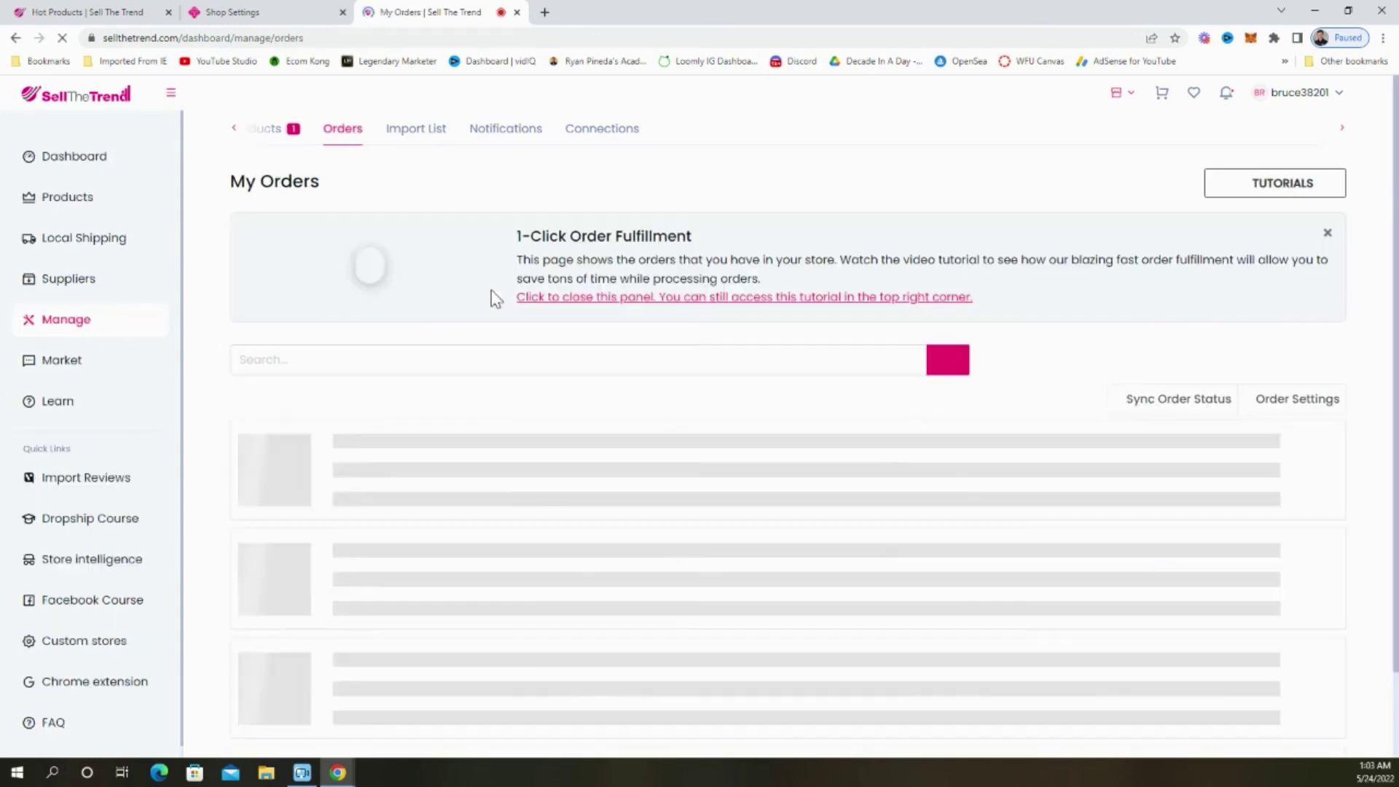